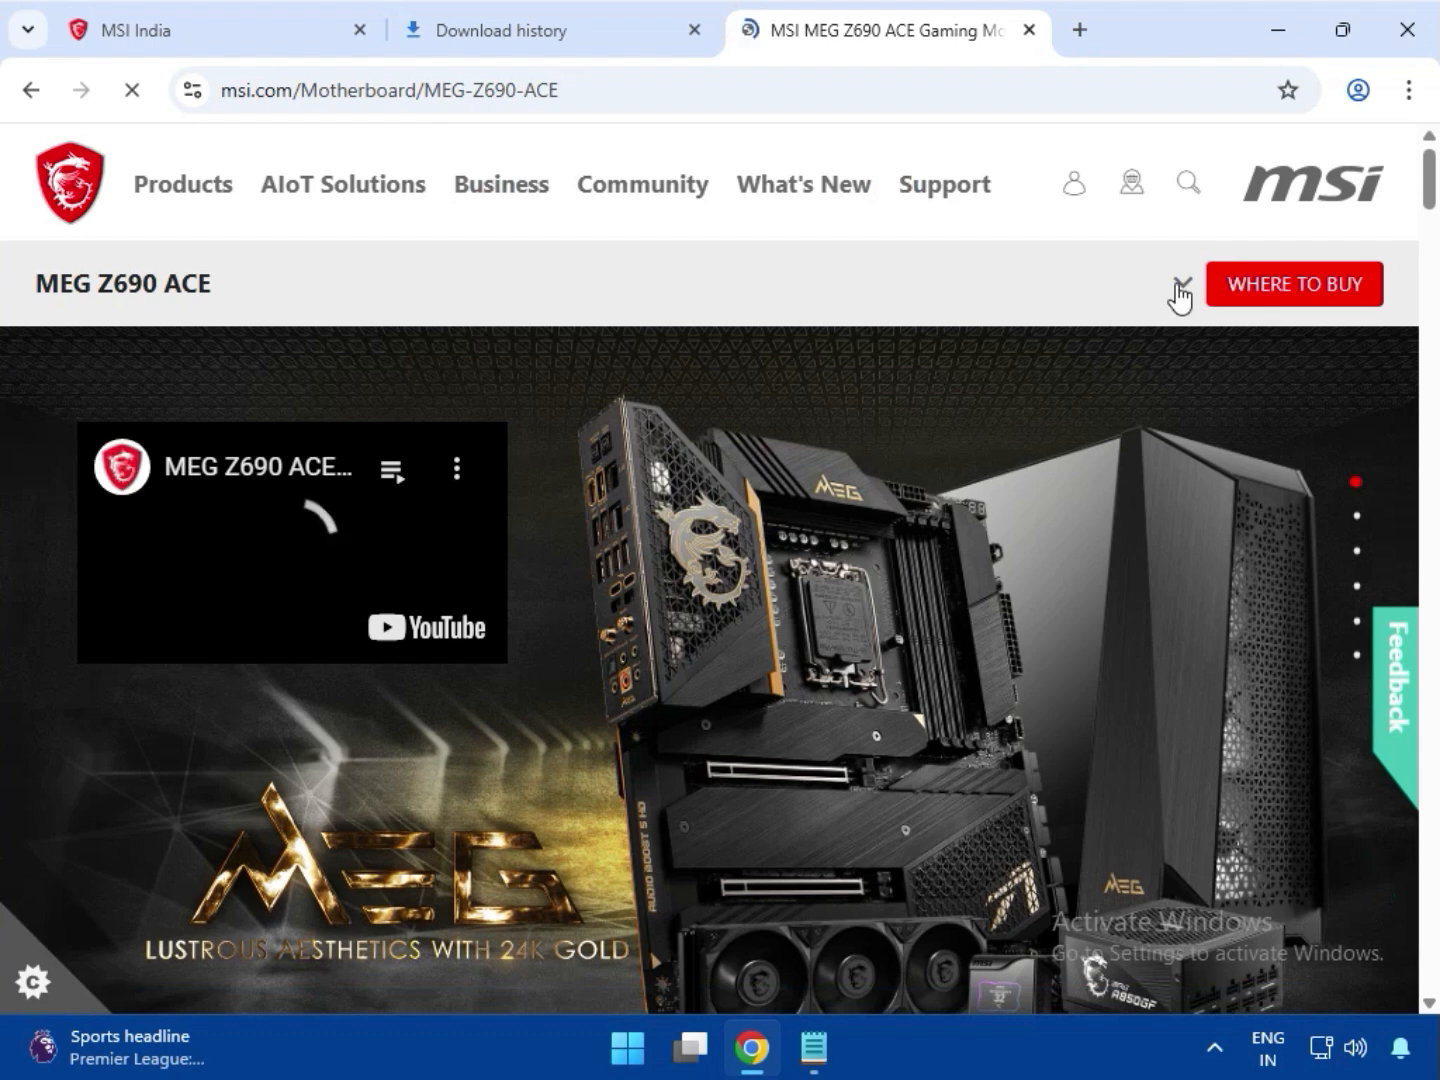
Open the support page of the MEG Z690 ACE and display its Driver downloads
{"action": "left_click", "coordinate": [1180, 288]}
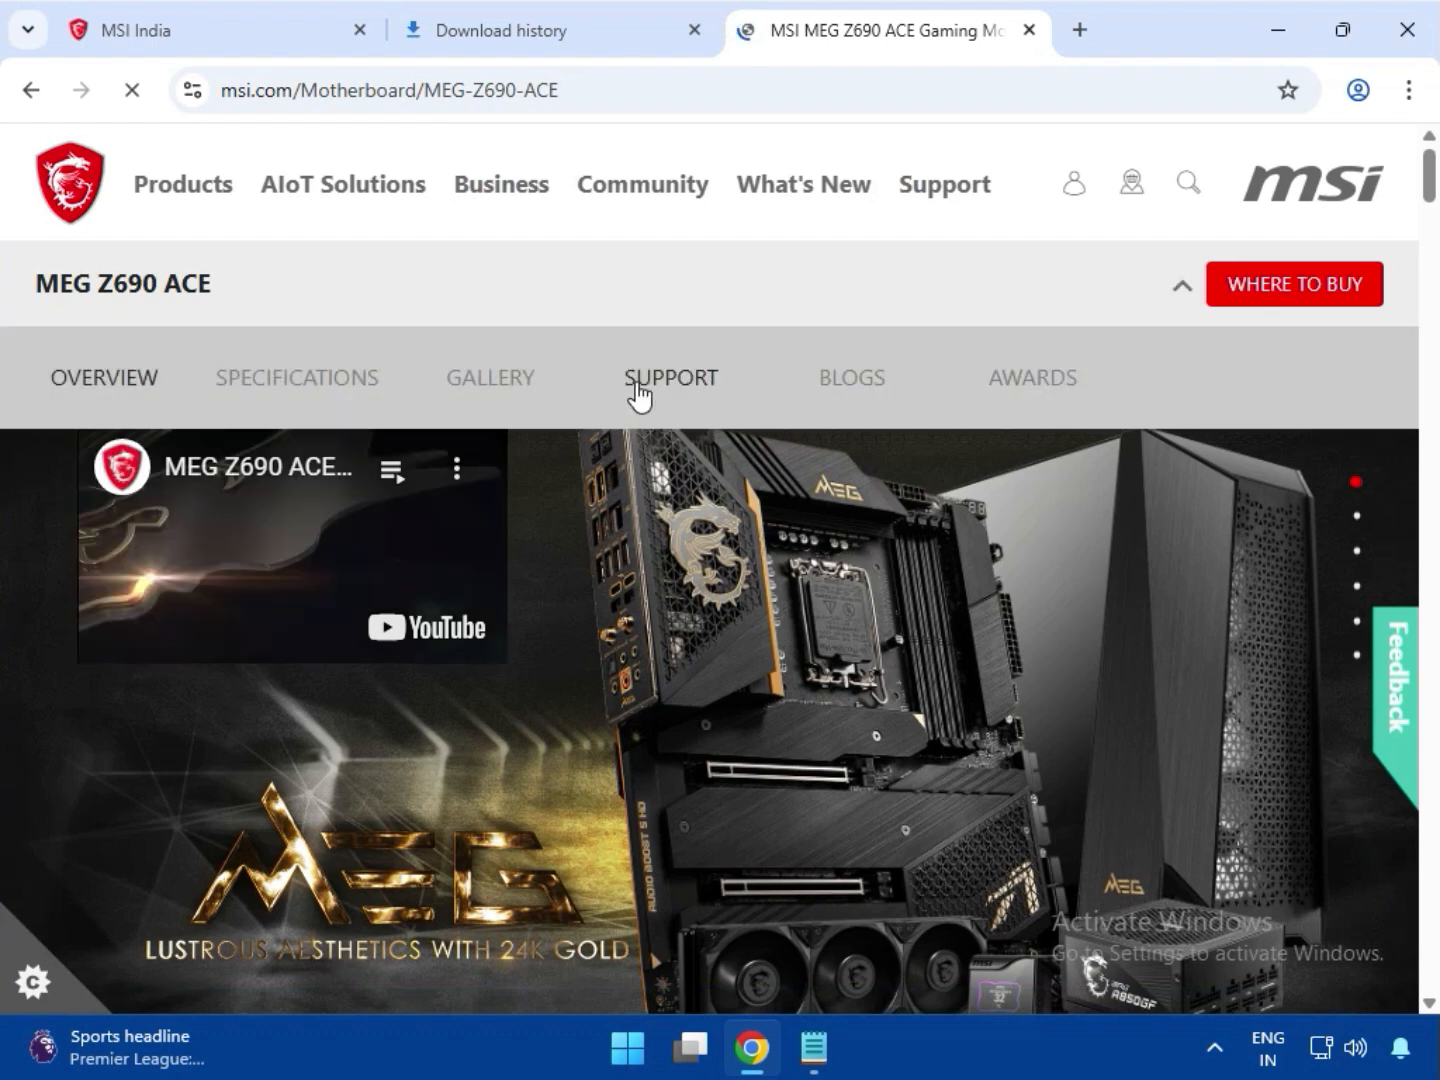
{"action": "left_click", "coordinate": [667, 388]}
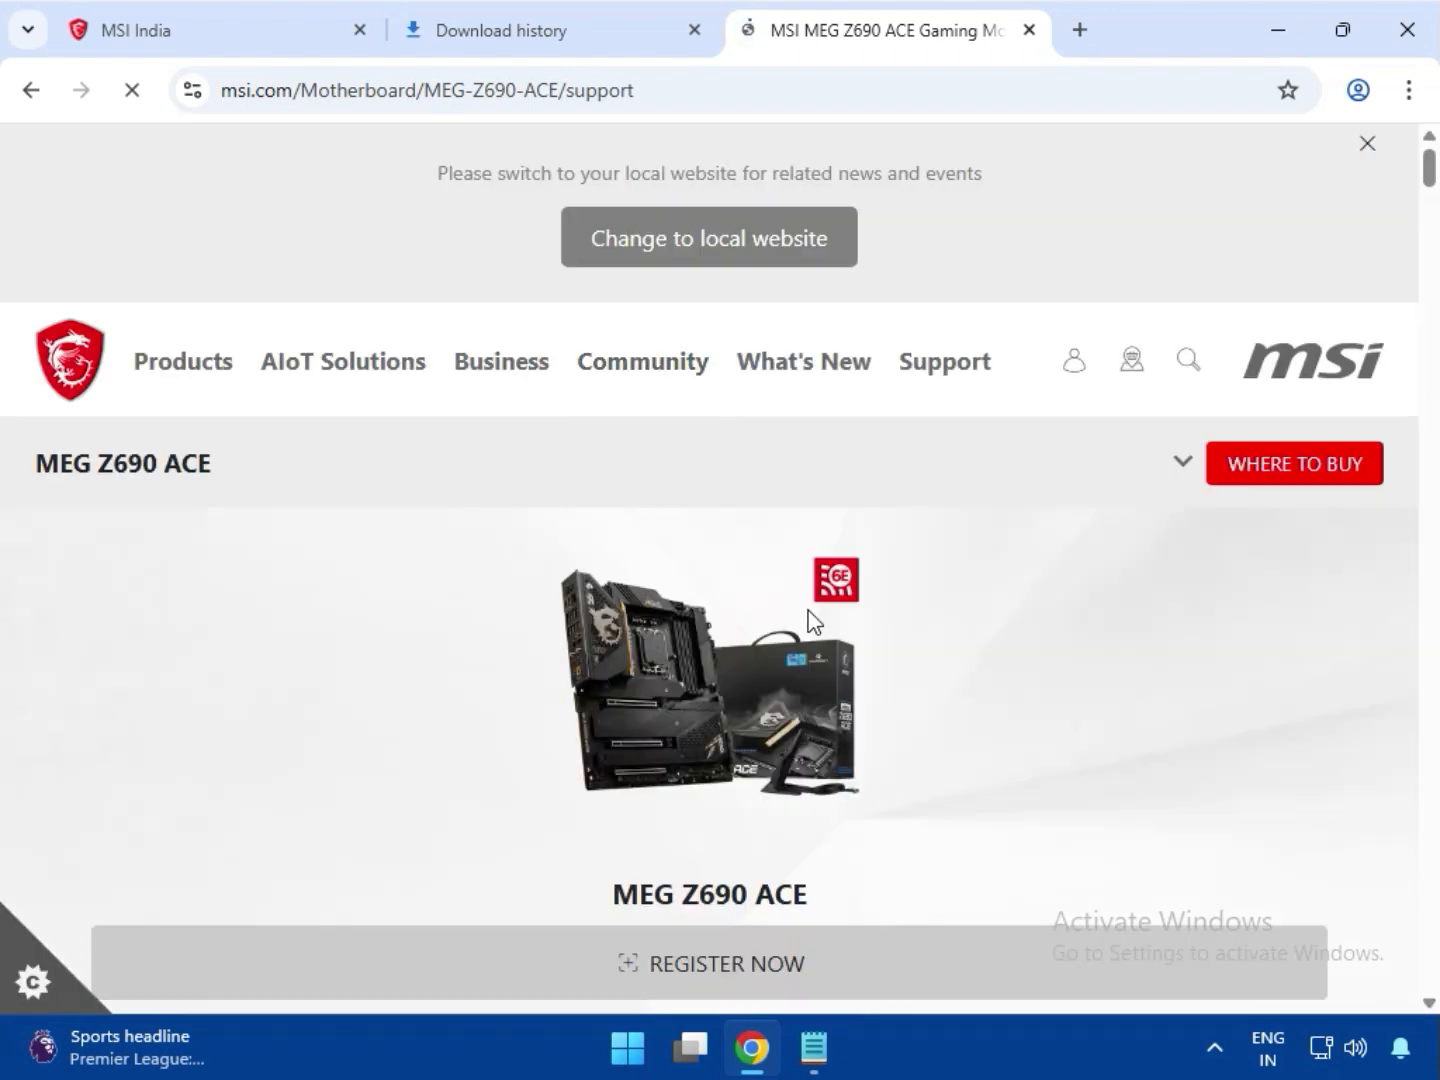
{"action": "scroll", "coordinate": [810, 624], "scroll_direction": "down", "scroll_amount": 4}
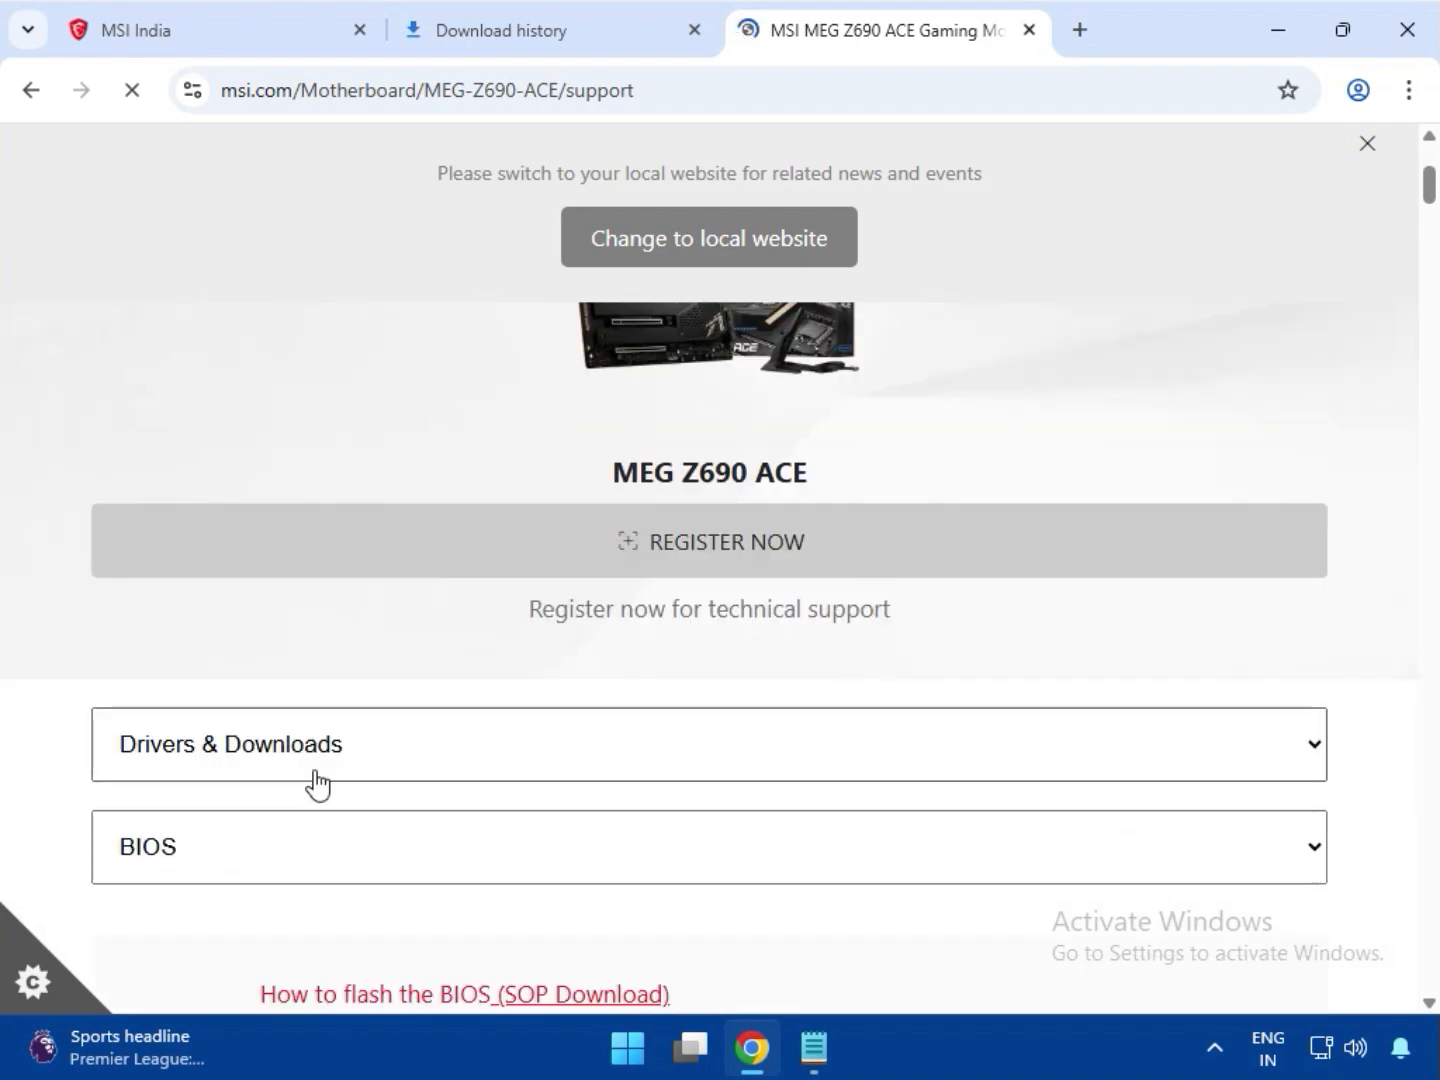
{"action": "left_click", "coordinate": [315, 841]}
{"action": "left_click", "coordinate": [260, 951]}
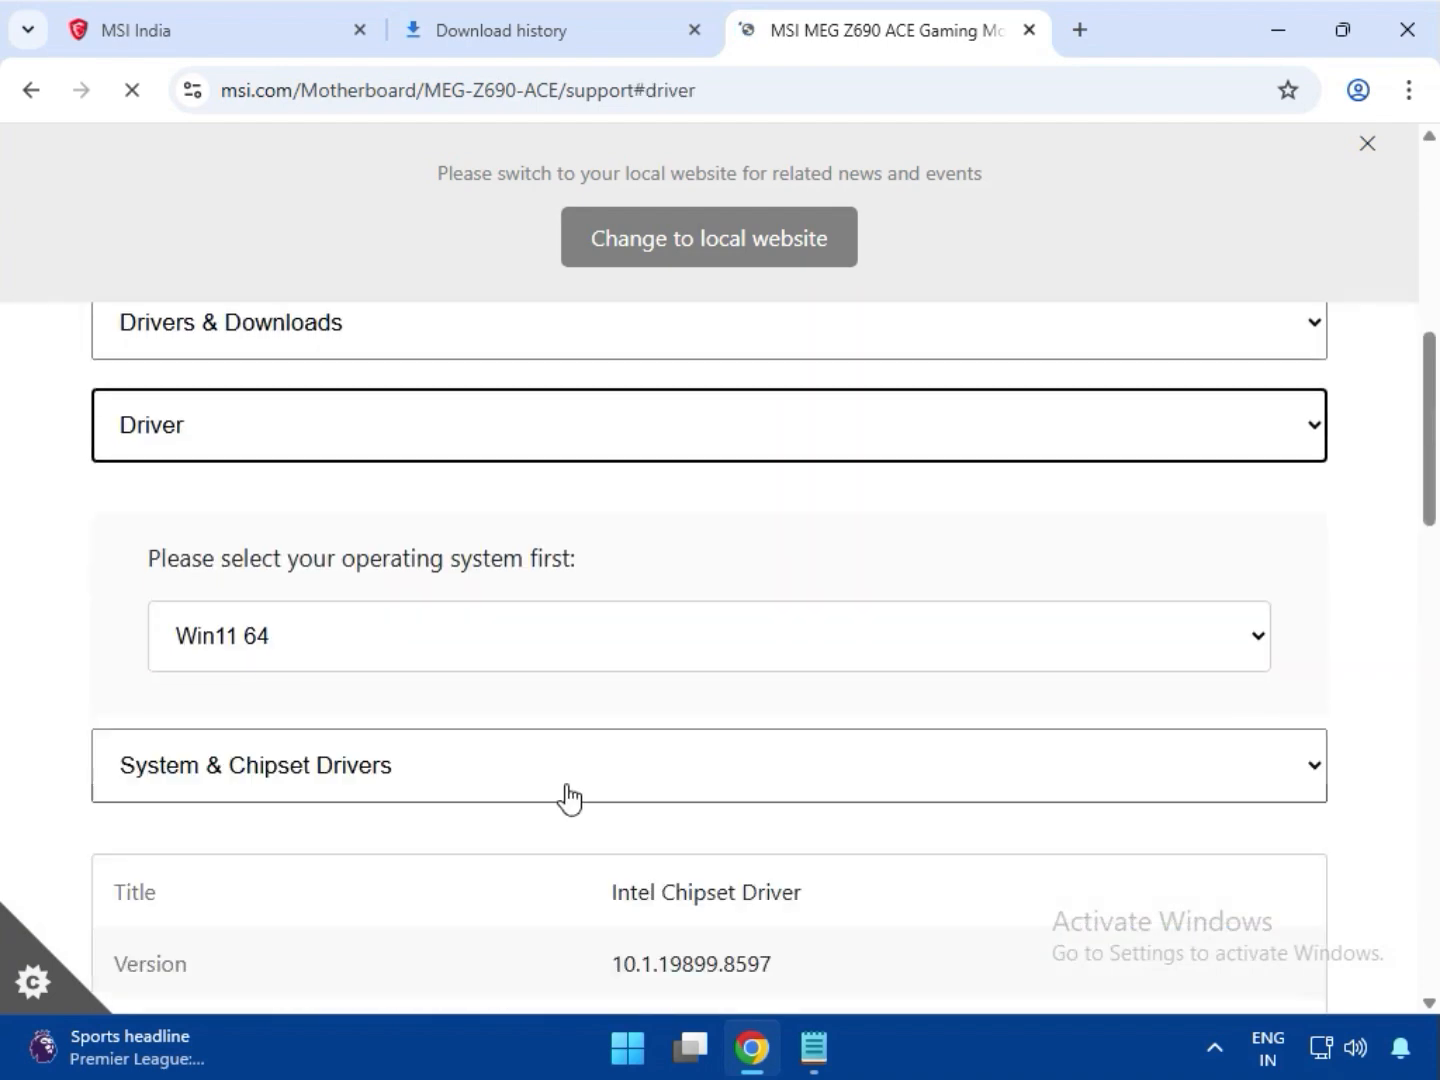
Keep Win11 64 as the operating system and download the Intel Chipset Driver from the System & Chipset Drivers category
{"action": "left_click", "coordinate": [345, 656]}
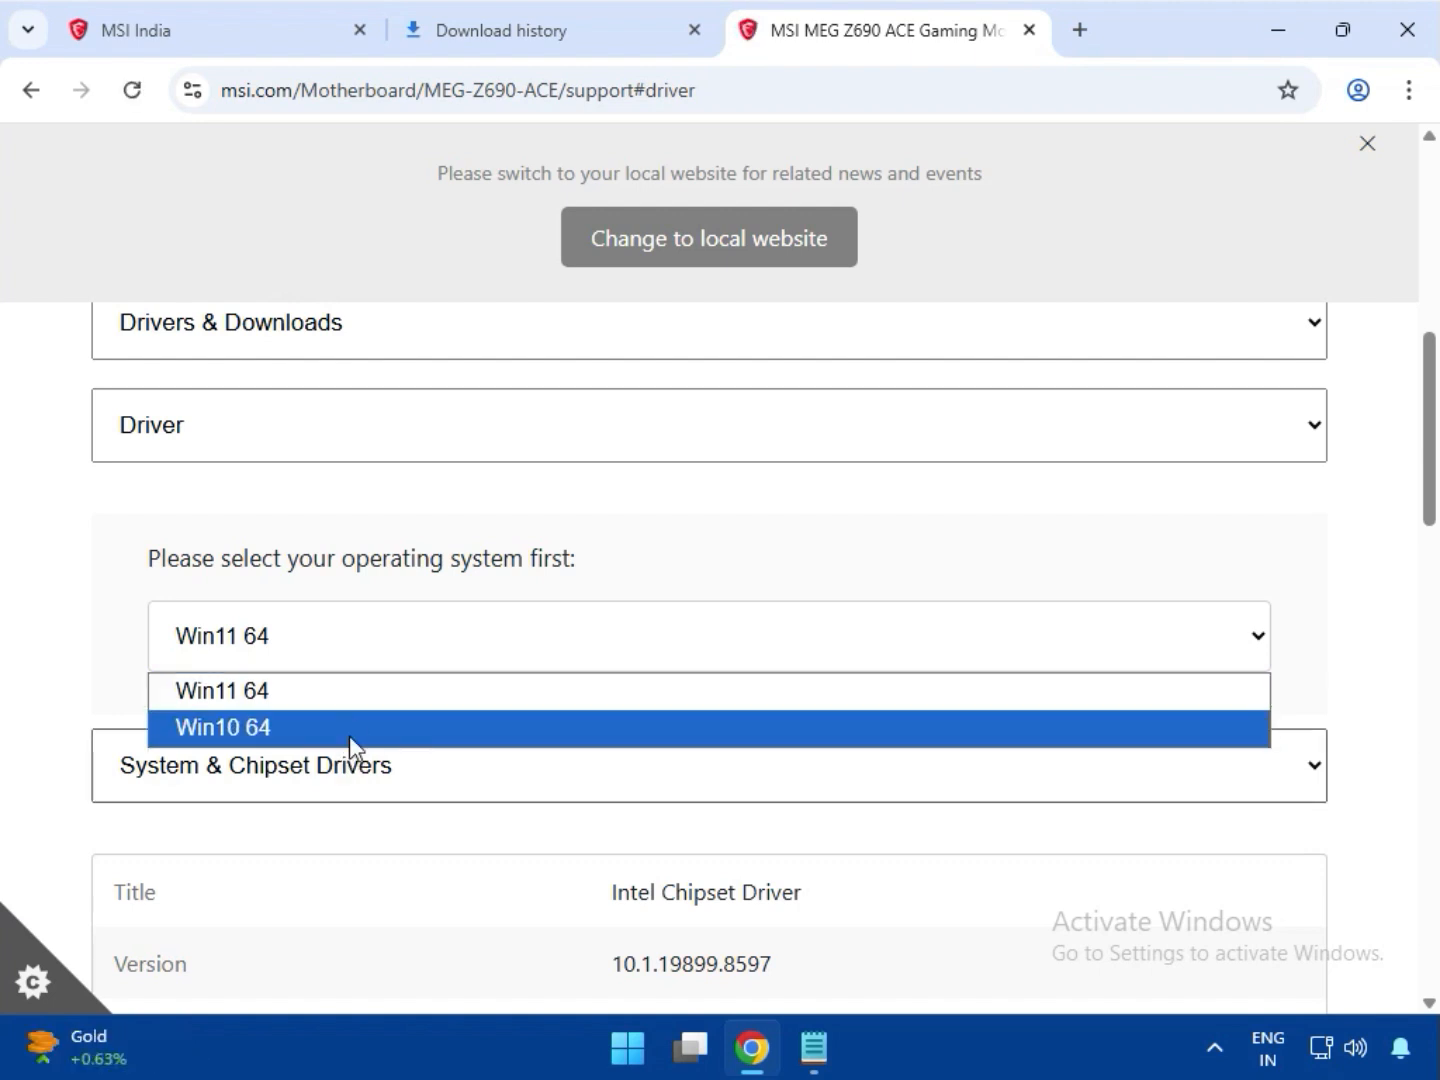
{"action": "left_click", "coordinate": [96, 638]}
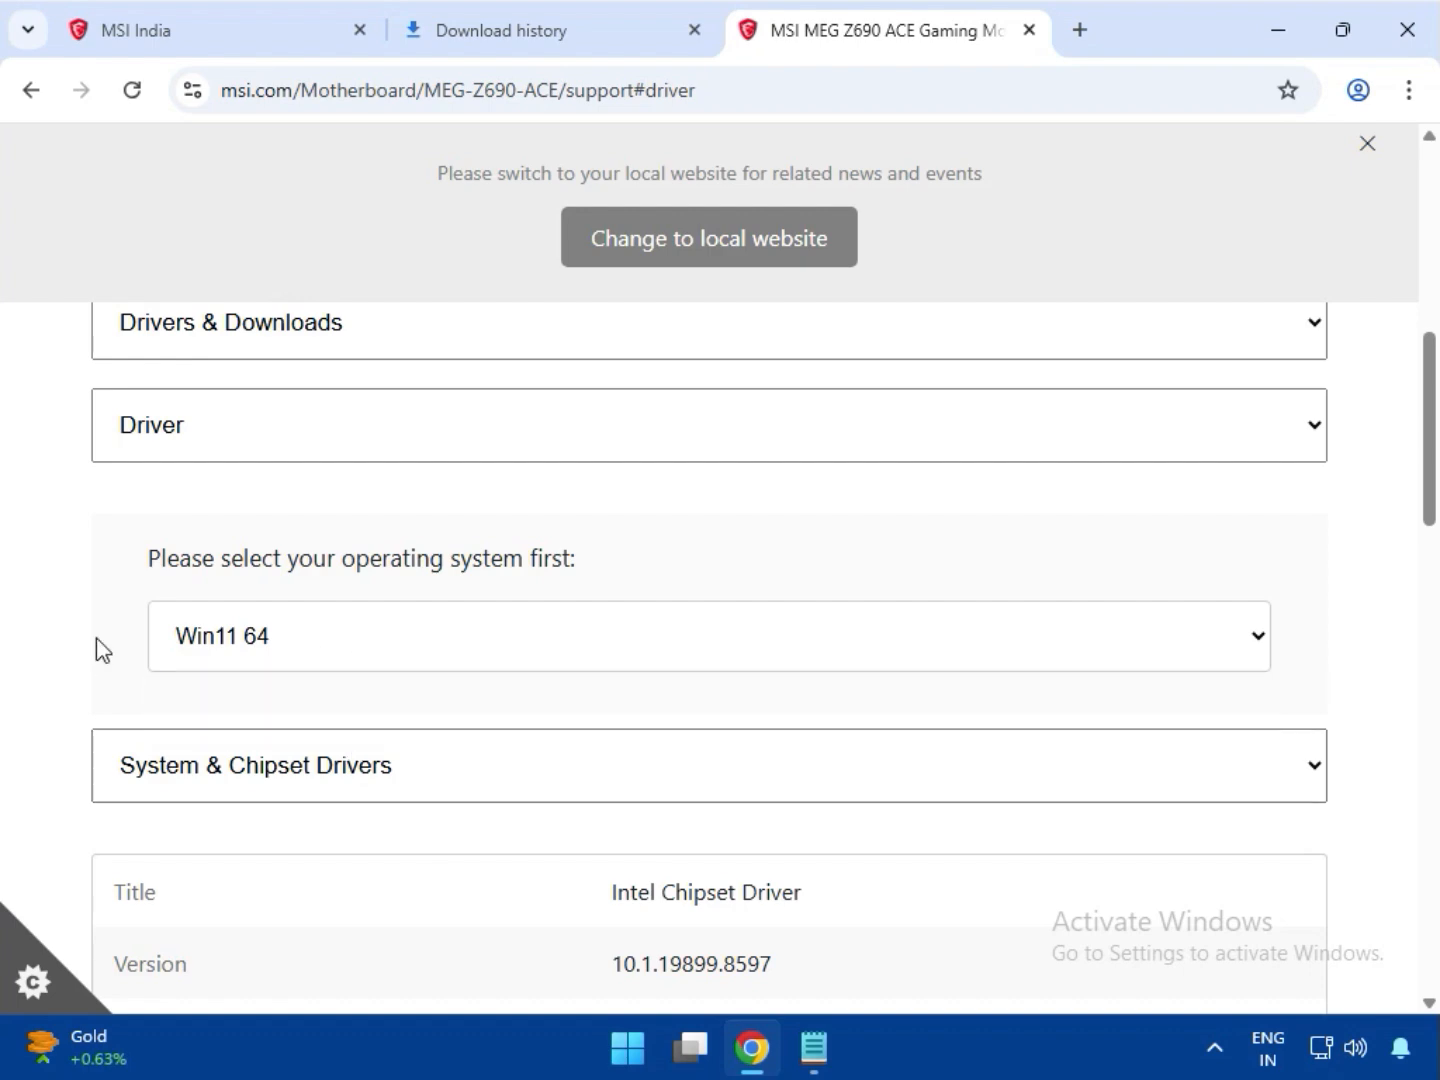
{"action": "scroll", "coordinate": [459, 728], "scroll_direction": "down", "scroll_amount": 1}
{"action": "left_click", "coordinate": [384, 641]}
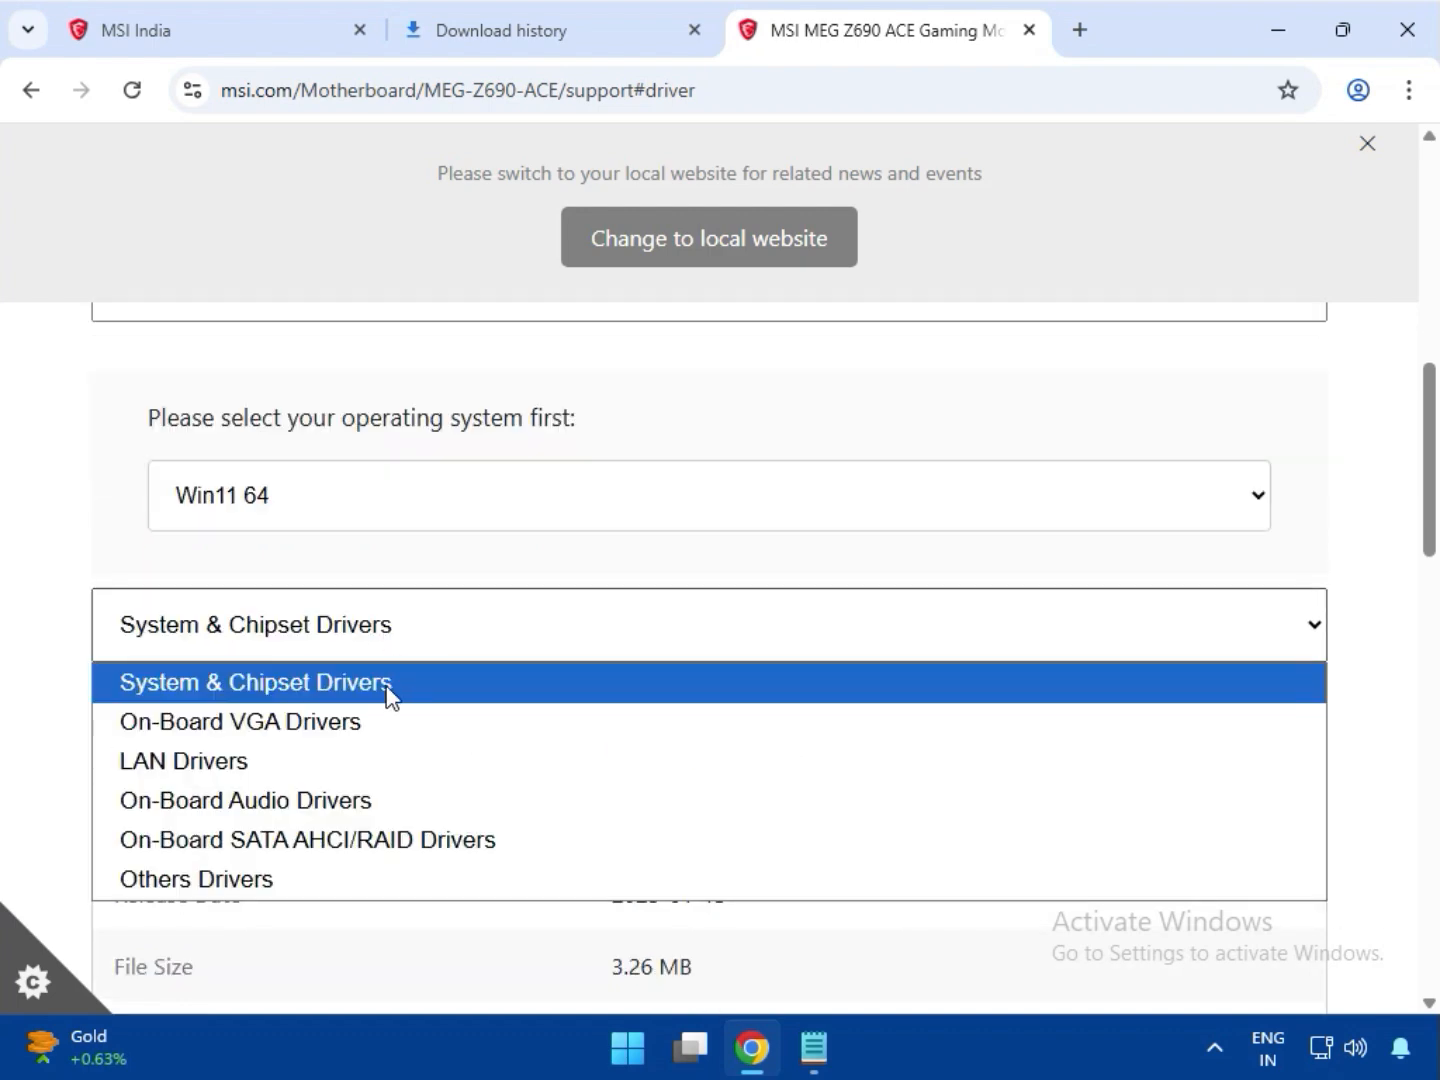
{"action": "left_click", "coordinate": [390, 691]}
{"action": "scroll", "coordinate": [759, 779], "scroll_direction": "down", "scroll_amount": 3}
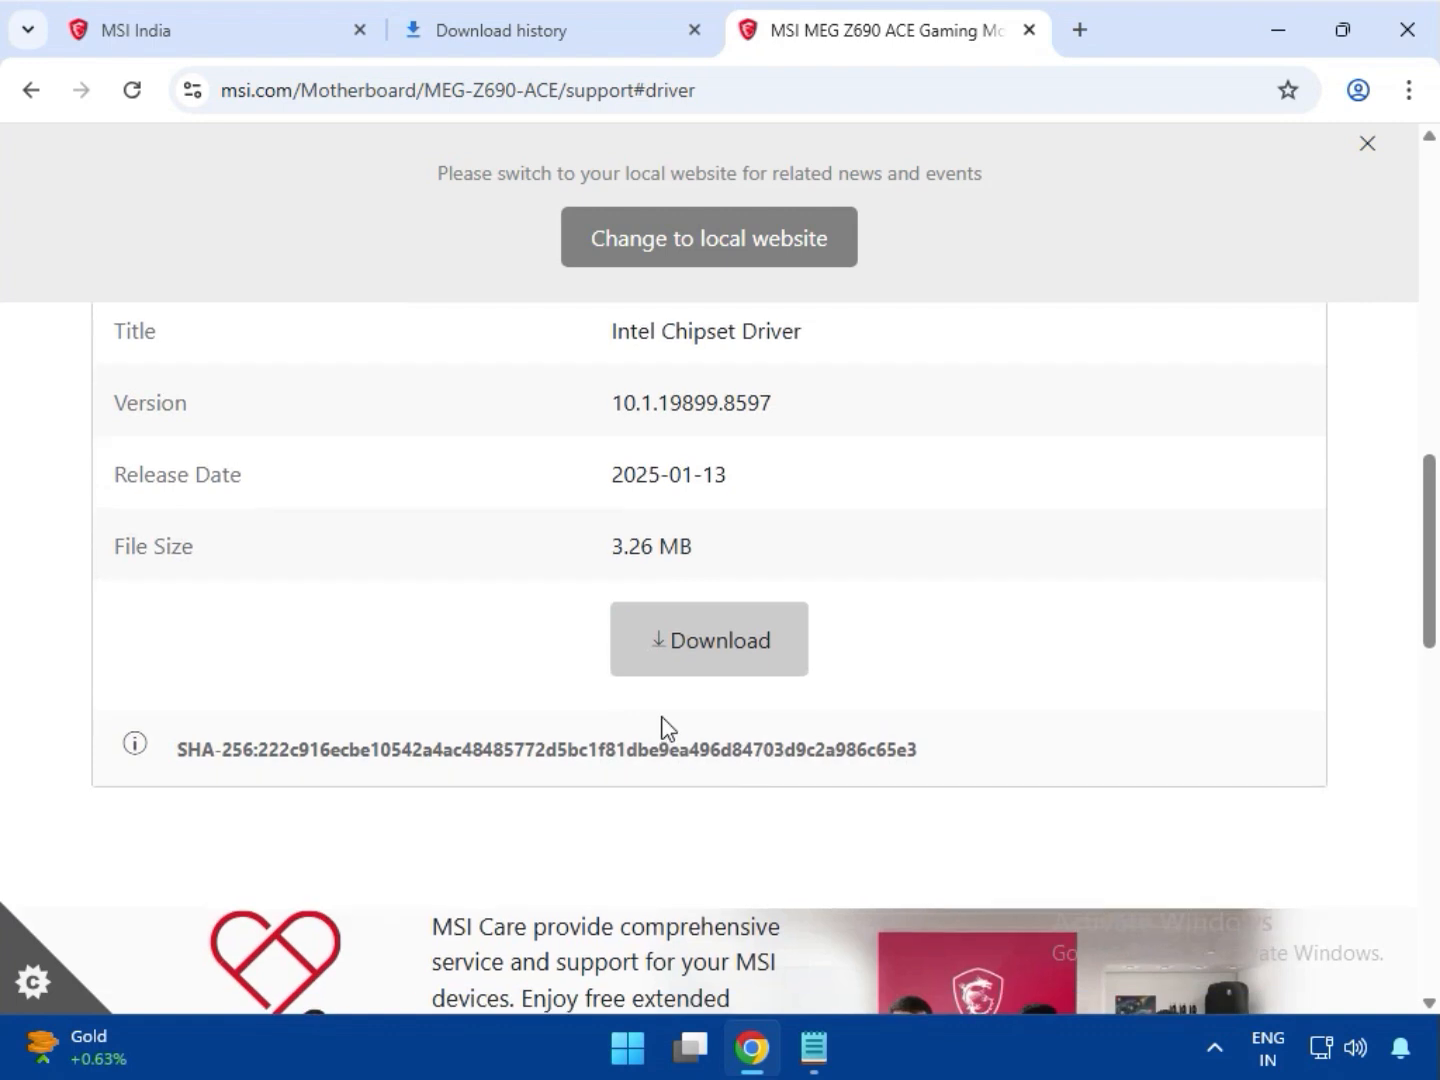
{"action": "left_click", "coordinate": [722, 780]}
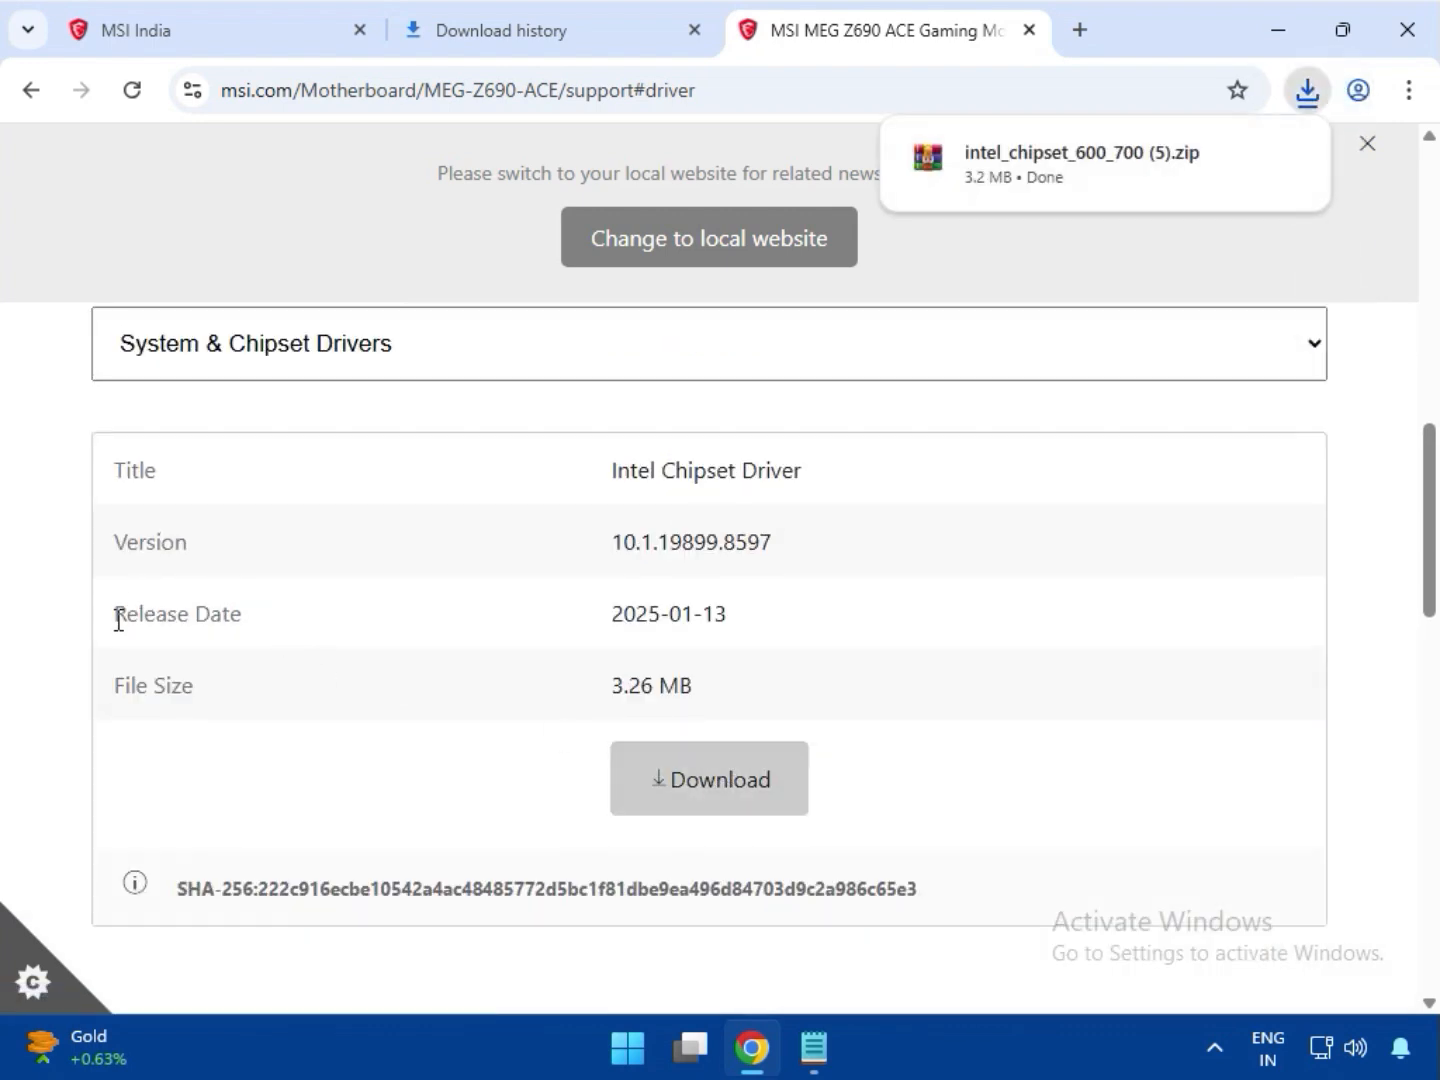
Switch the driver category to On-Board VGA Drivers and download the Intel SVGA Drivers package
{"action": "scroll", "coordinate": [108, 618], "scroll_direction": "up", "scroll_amount": 3}
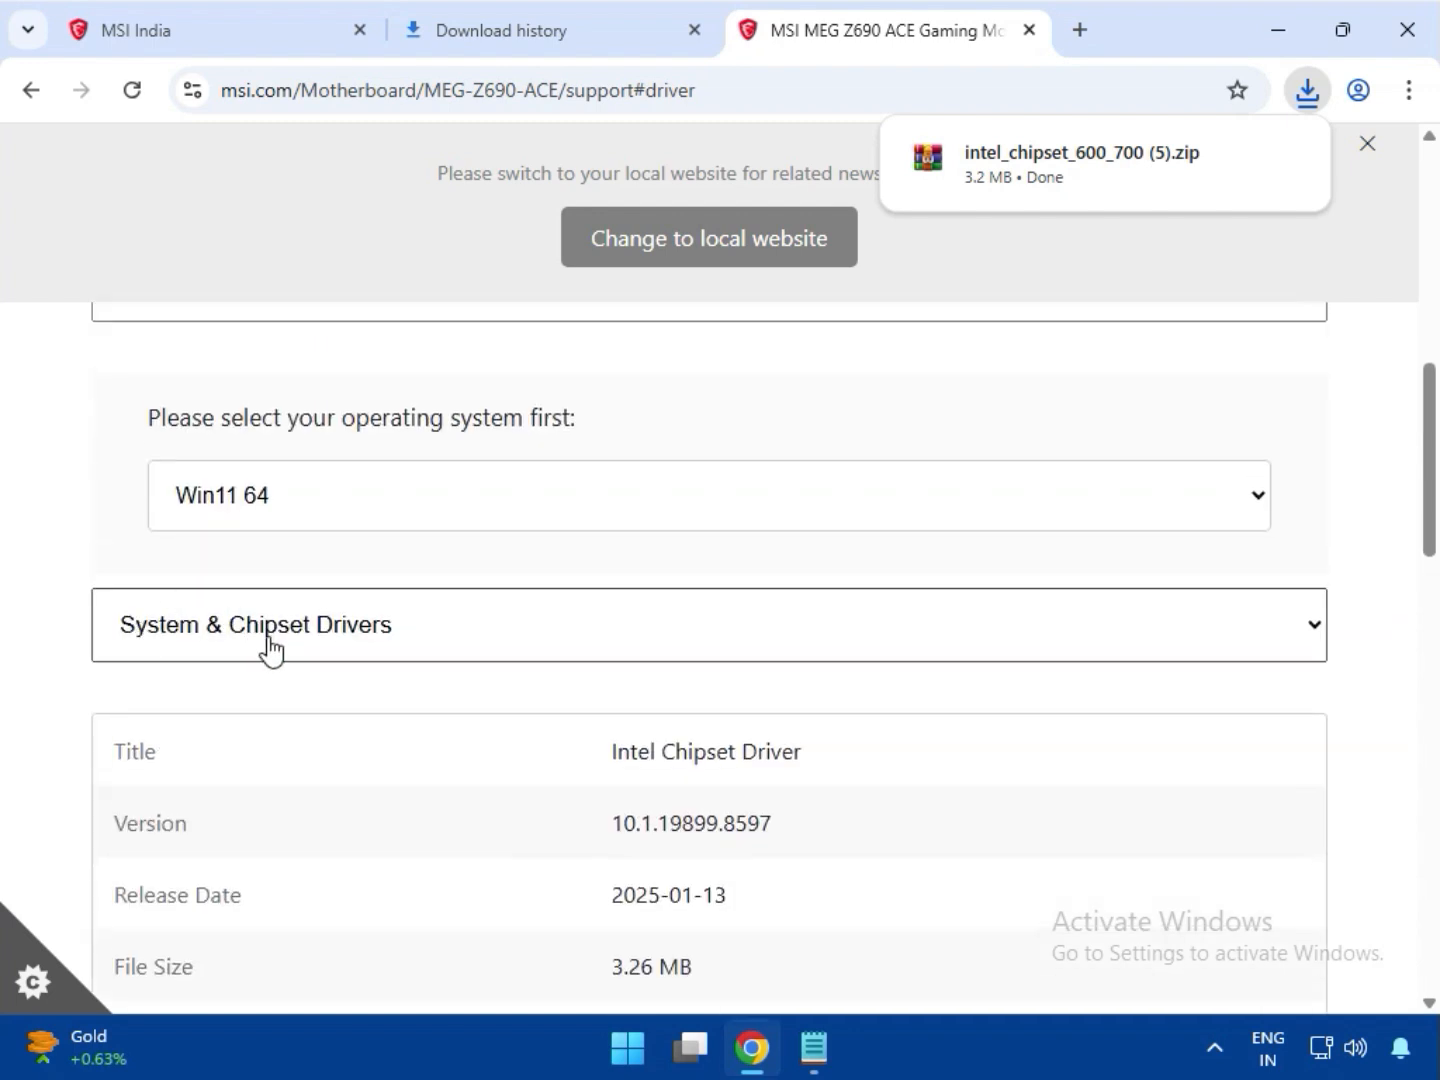
{"action": "left_click", "coordinate": [266, 642]}
{"action": "left_click", "coordinate": [257, 728]}
{"action": "scroll", "coordinate": [540, 761], "scroll_direction": "down", "scroll_amount": 3}
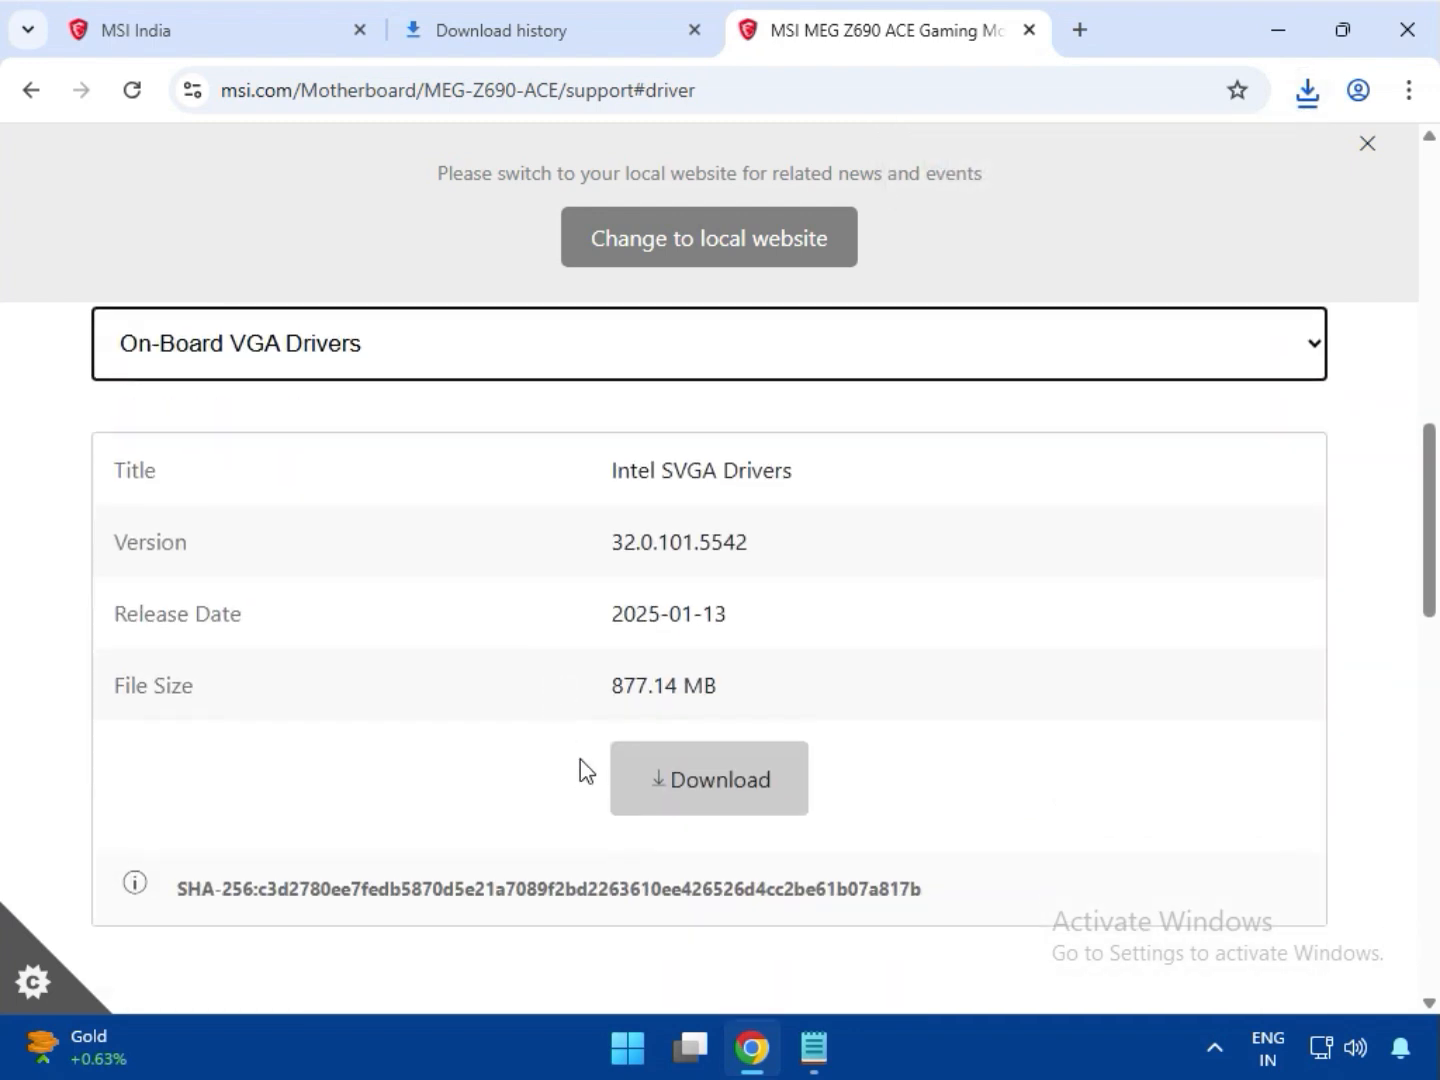
{"action": "left_click", "coordinate": [712, 795]}
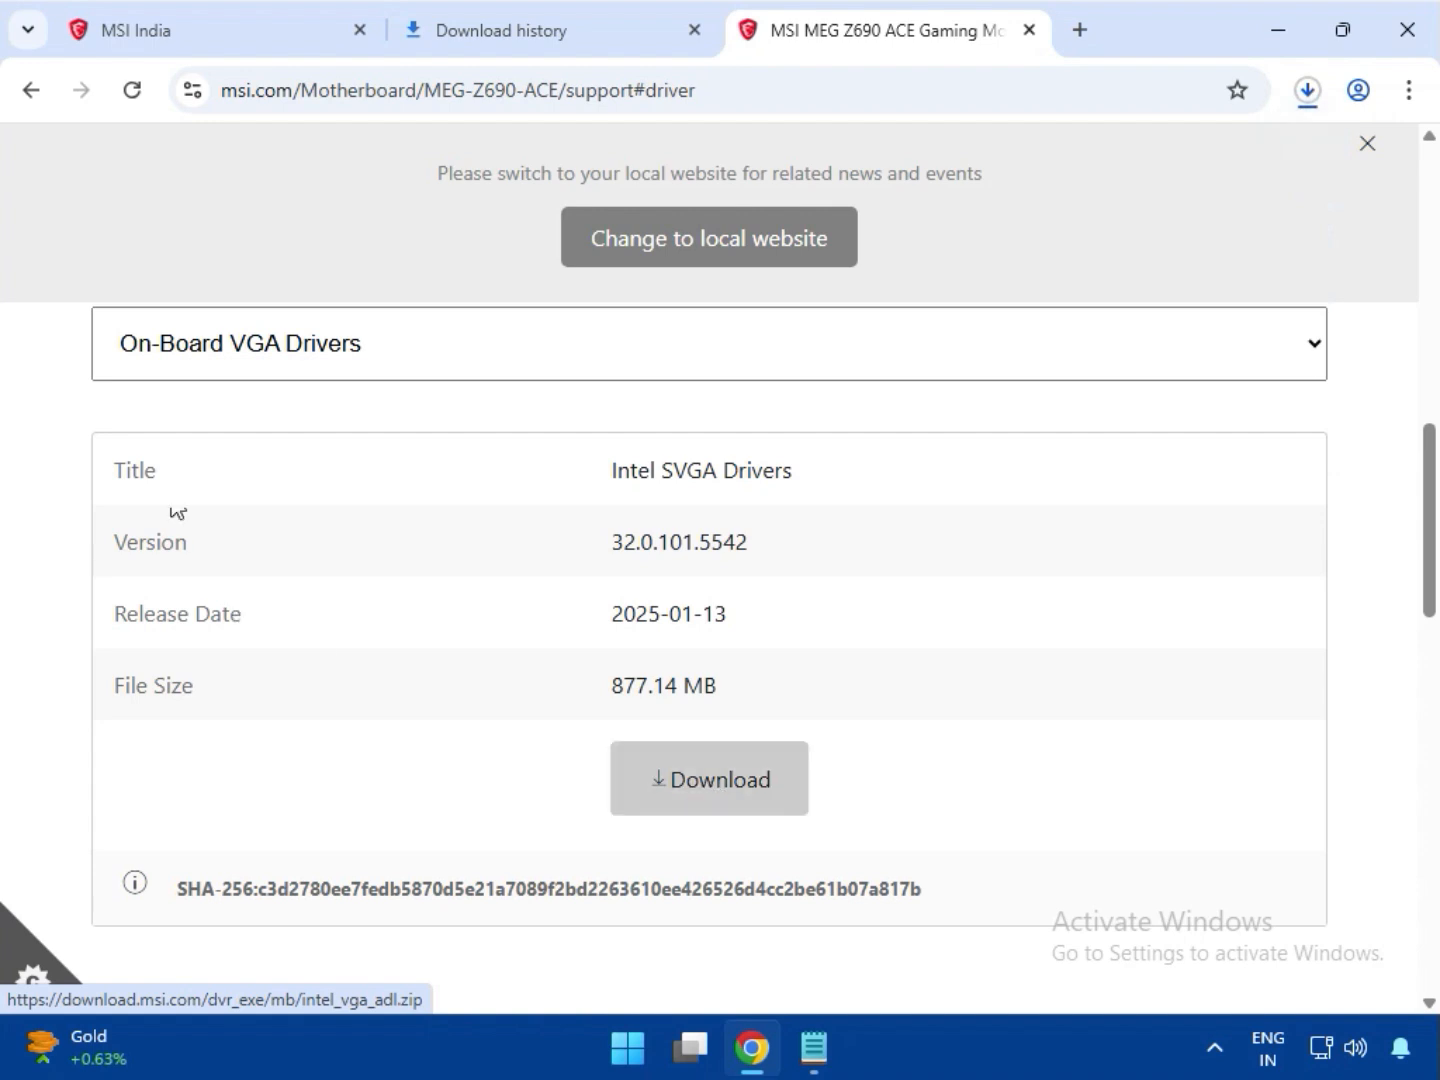
Switch the driver category to LAN Drivers and download Intel Network Drivers version 2.1.5.3
{"action": "left_click", "coordinate": [248, 361]}
{"action": "left_click", "coordinate": [251, 490]}
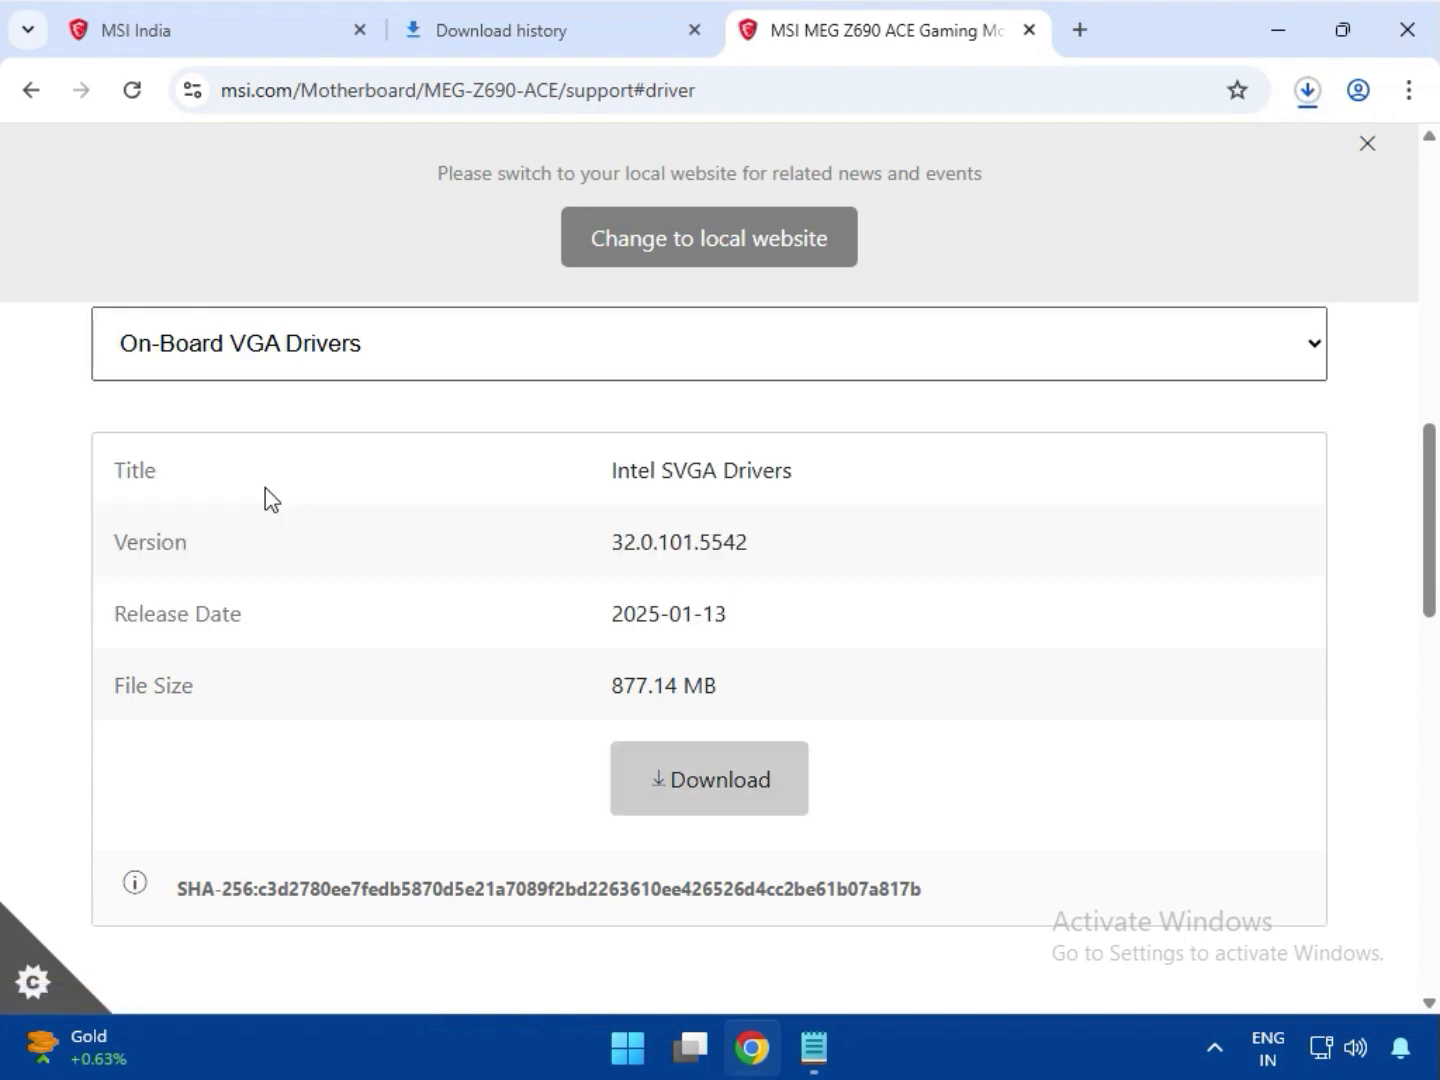
{"action": "scroll", "coordinate": [647, 458], "scroll_direction": "down", "scroll_amount": 2}
{"action": "left_click_drag", "start_coordinate": [632, 366], "coordinate": [769, 339]}
{"action": "left_click", "coordinate": [715, 627]}
Download the Intel WIFI Driver and the BlueTooth Driver from the LAN Drivers category
{"action": "scroll", "coordinate": [758, 700], "scroll_direction": "down", "scroll_amount": 5}
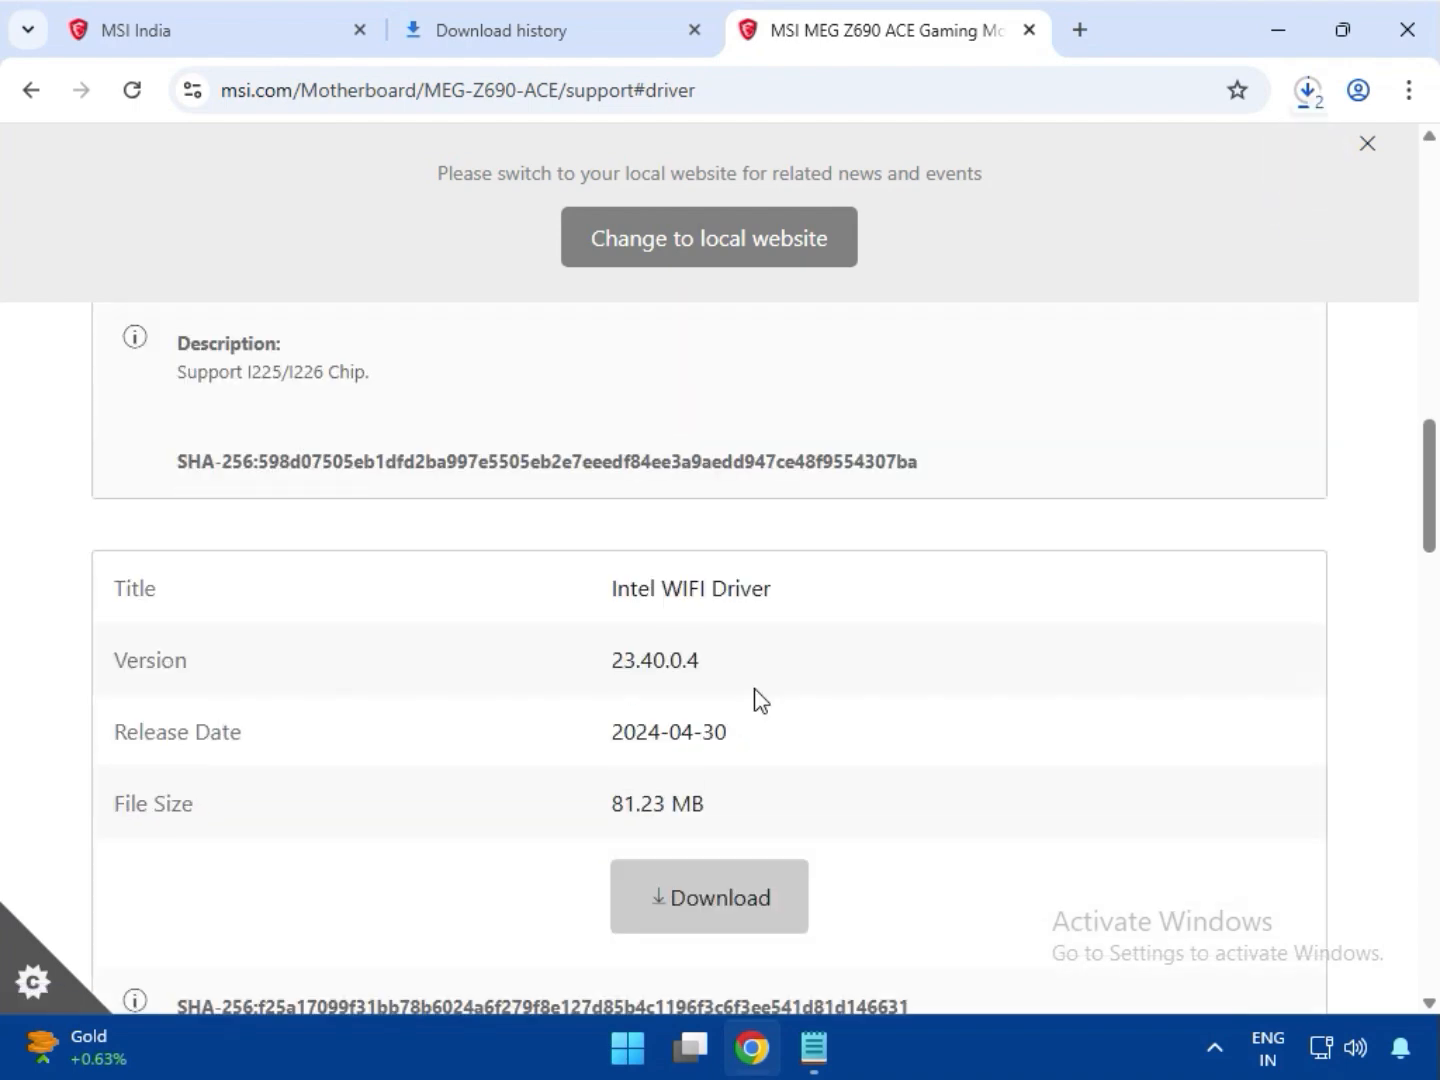
{"action": "left_click_drag", "start_coordinate": [650, 430], "coordinate": [815, 458]}
{"action": "left_click", "coordinate": [712, 733]}
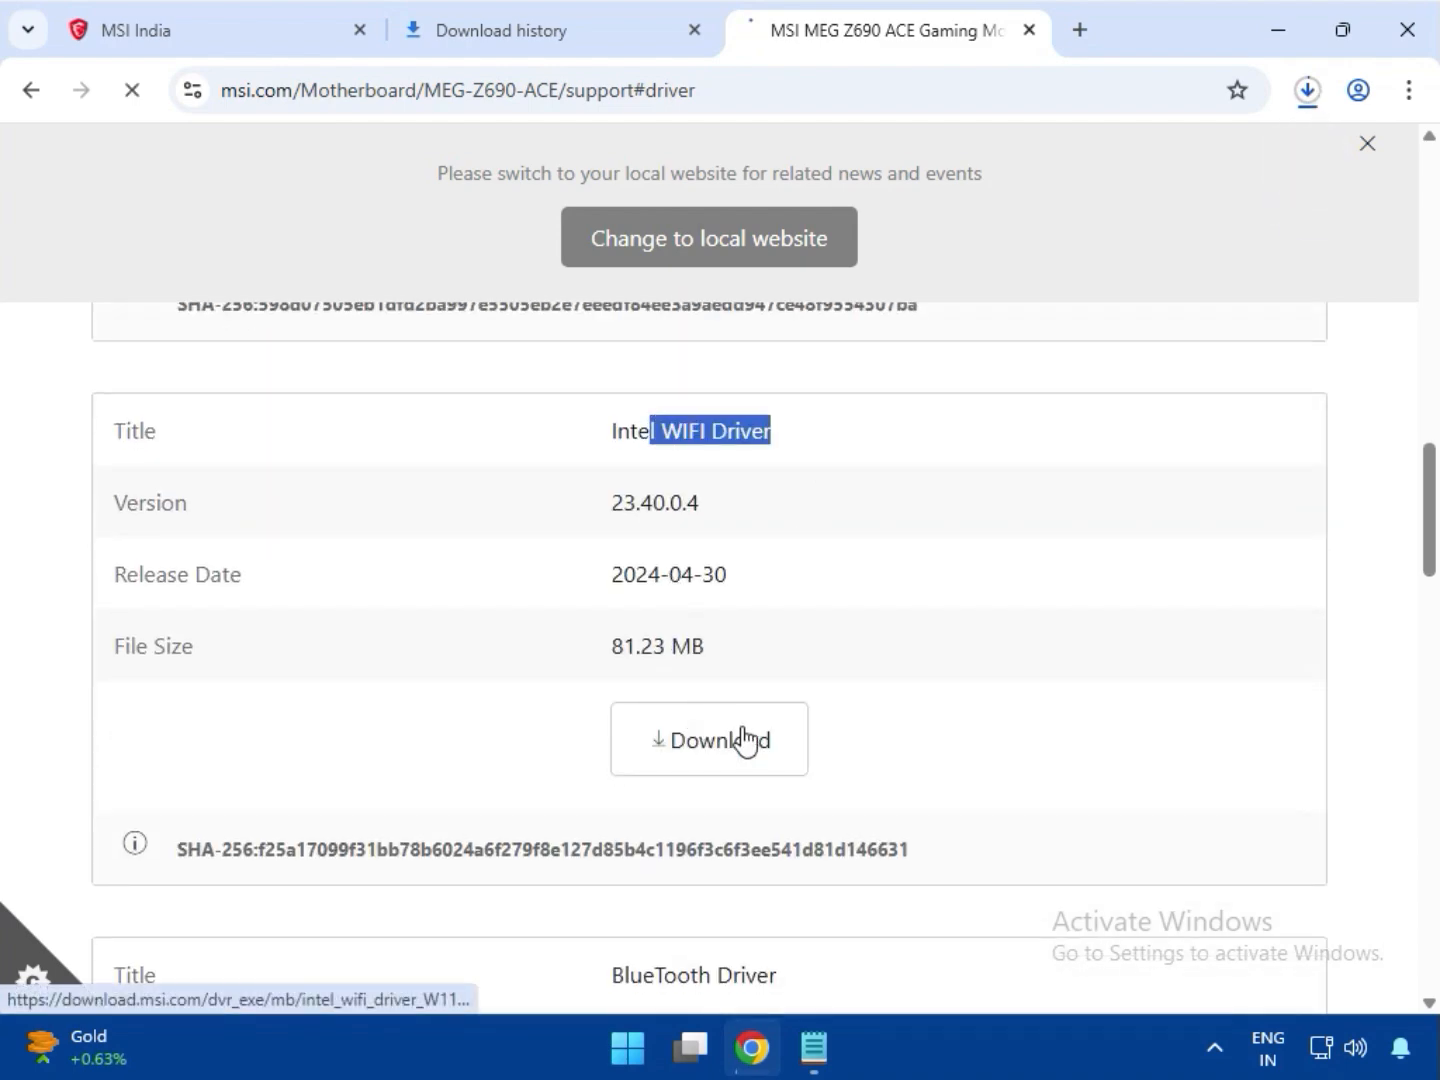
{"action": "scroll", "coordinate": [752, 747], "scroll_direction": "down", "scroll_amount": 4}
{"action": "left_click_drag", "start_coordinate": [626, 694], "coordinate": [778, 697]}
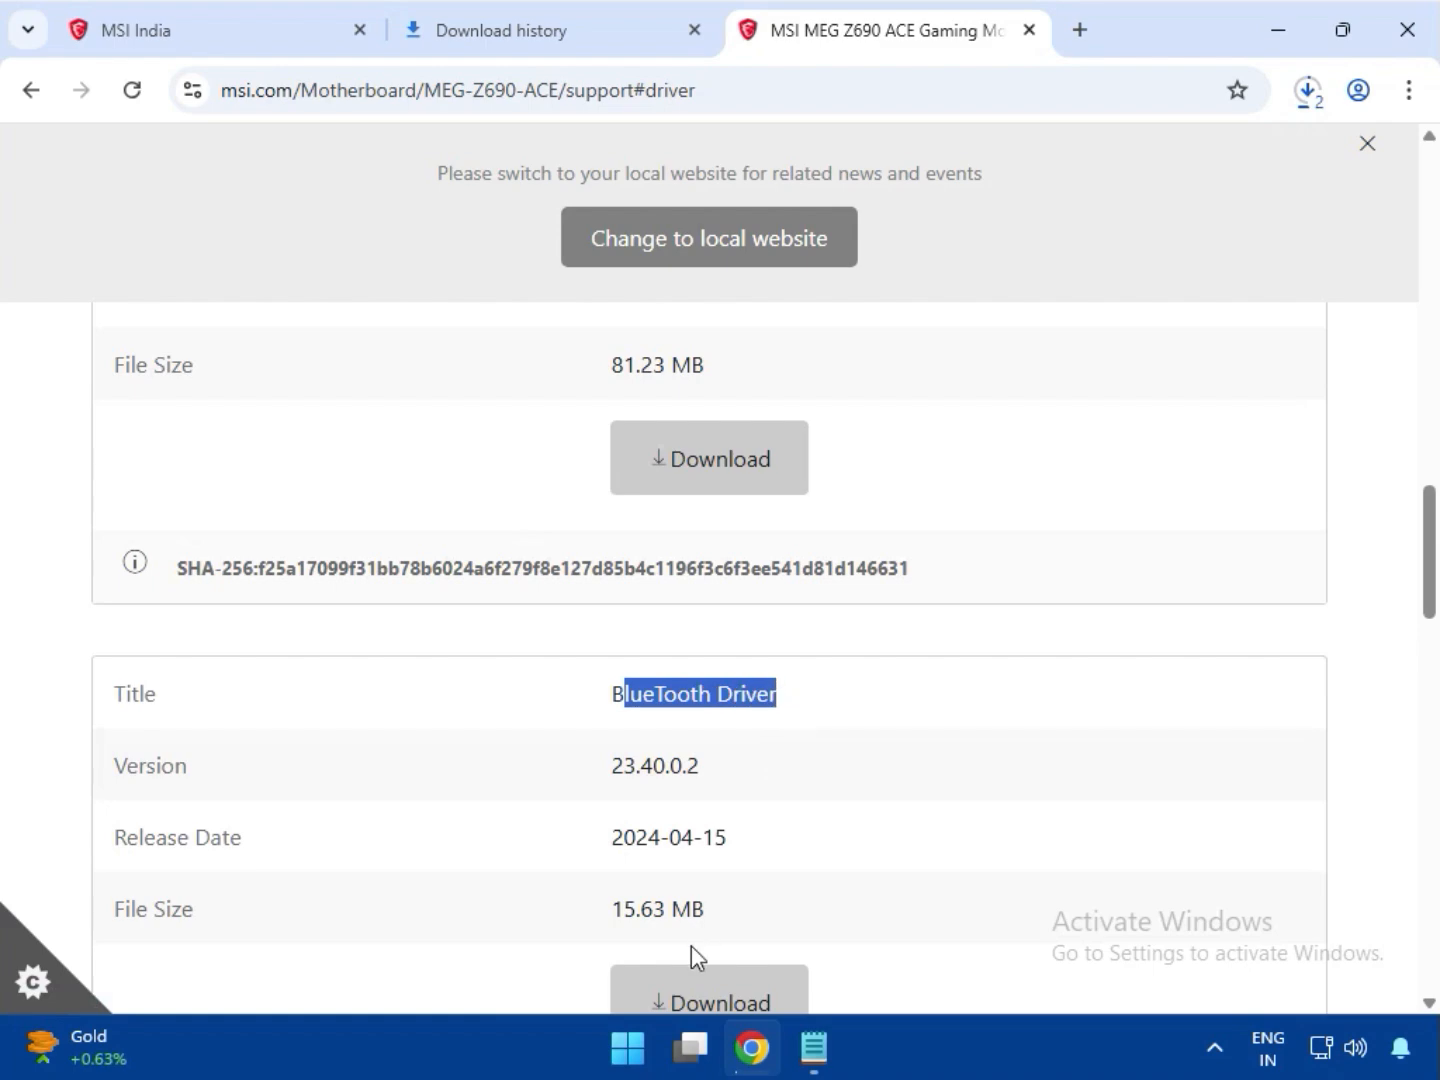
{"action": "left_click", "coordinate": [694, 1000]}
Download Intel Network Drivers version 26.2.0.1 at the end of the LAN Drivers list
{"action": "scroll", "coordinate": [762, 845], "scroll_direction": "down", "scroll_amount": 4}
{"action": "scroll", "coordinate": [764, 844], "scroll_direction": "down", "scroll_amount": 4}
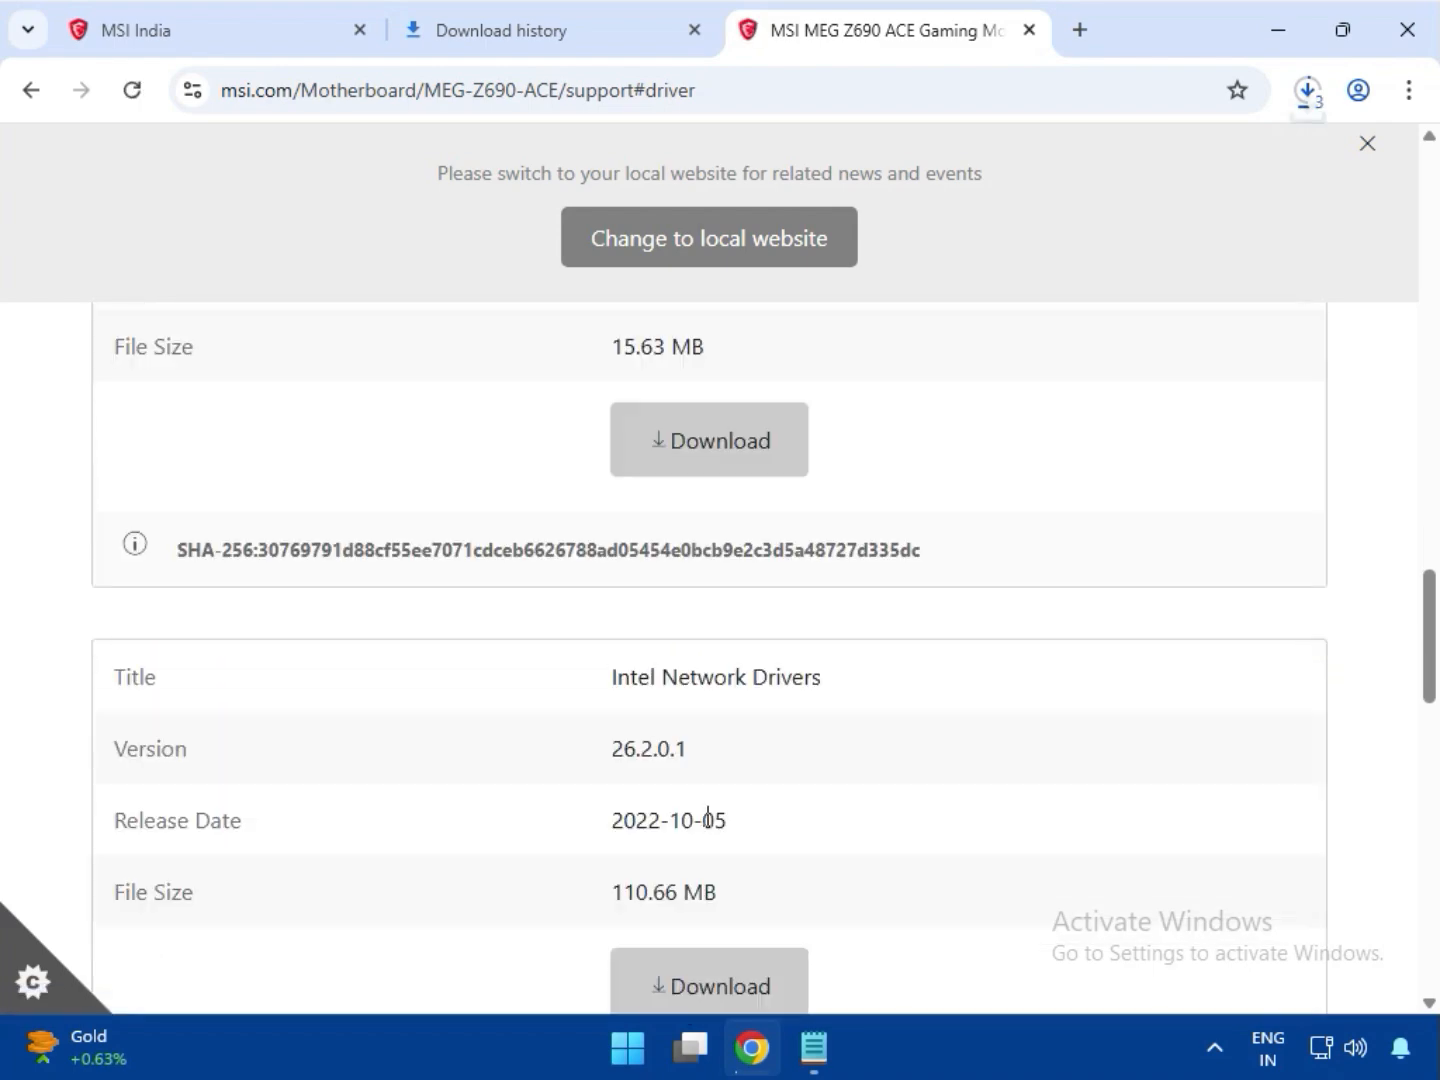
{"action": "left_click_drag", "start_coordinate": [659, 704], "coordinate": [829, 689]}
{"action": "left_click", "coordinate": [734, 973]}
{"action": "scroll", "coordinate": [789, 900], "scroll_direction": "down", "scroll_amount": 8}
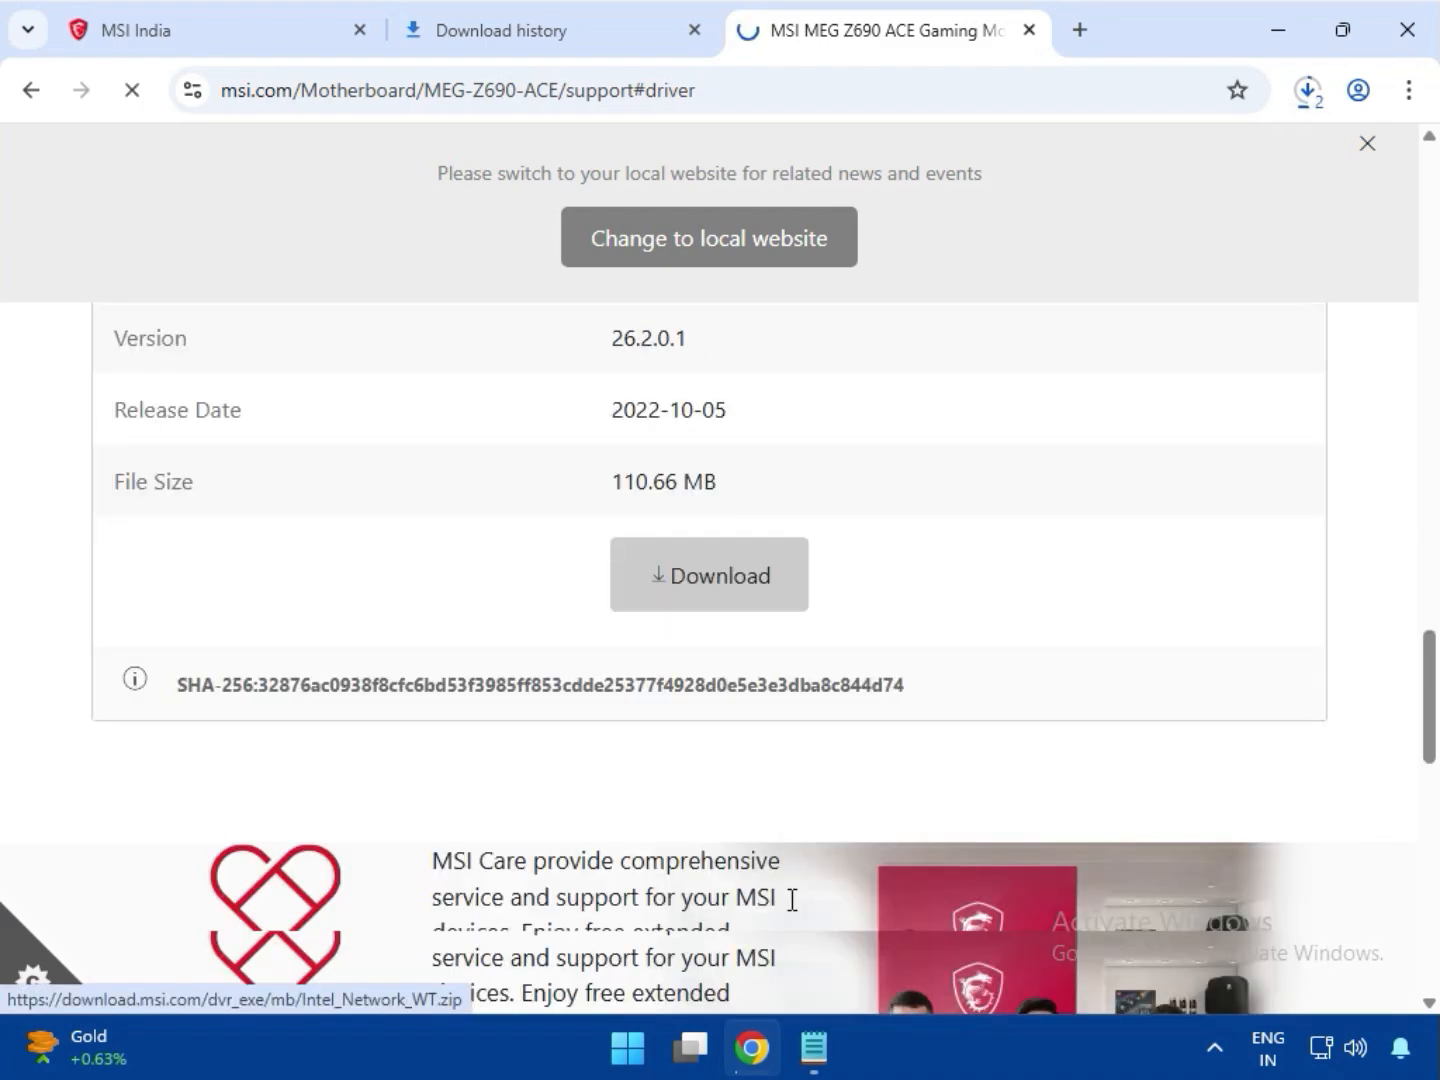
Switch the driver category to On-Board Audio Drivers and download the Realtek HD Universal Driver (include Nahimic Driver)
{"action": "scroll", "coordinate": [787, 896], "scroll_direction": "up", "scroll_amount": 20}
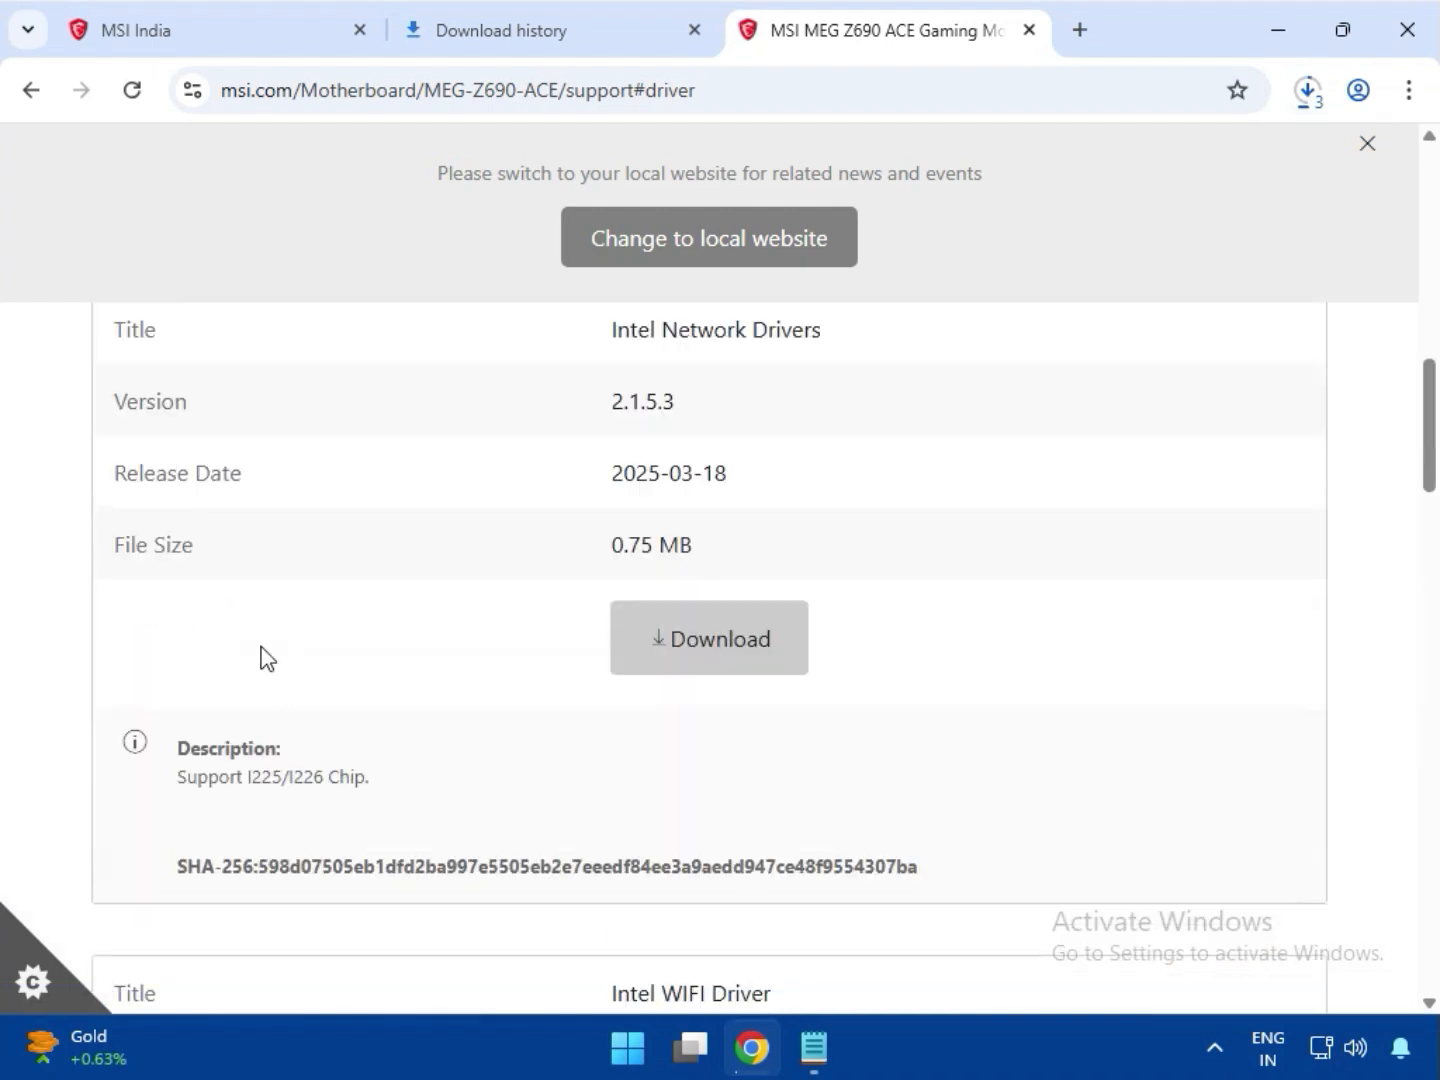
{"action": "left_click", "coordinate": [299, 781]}
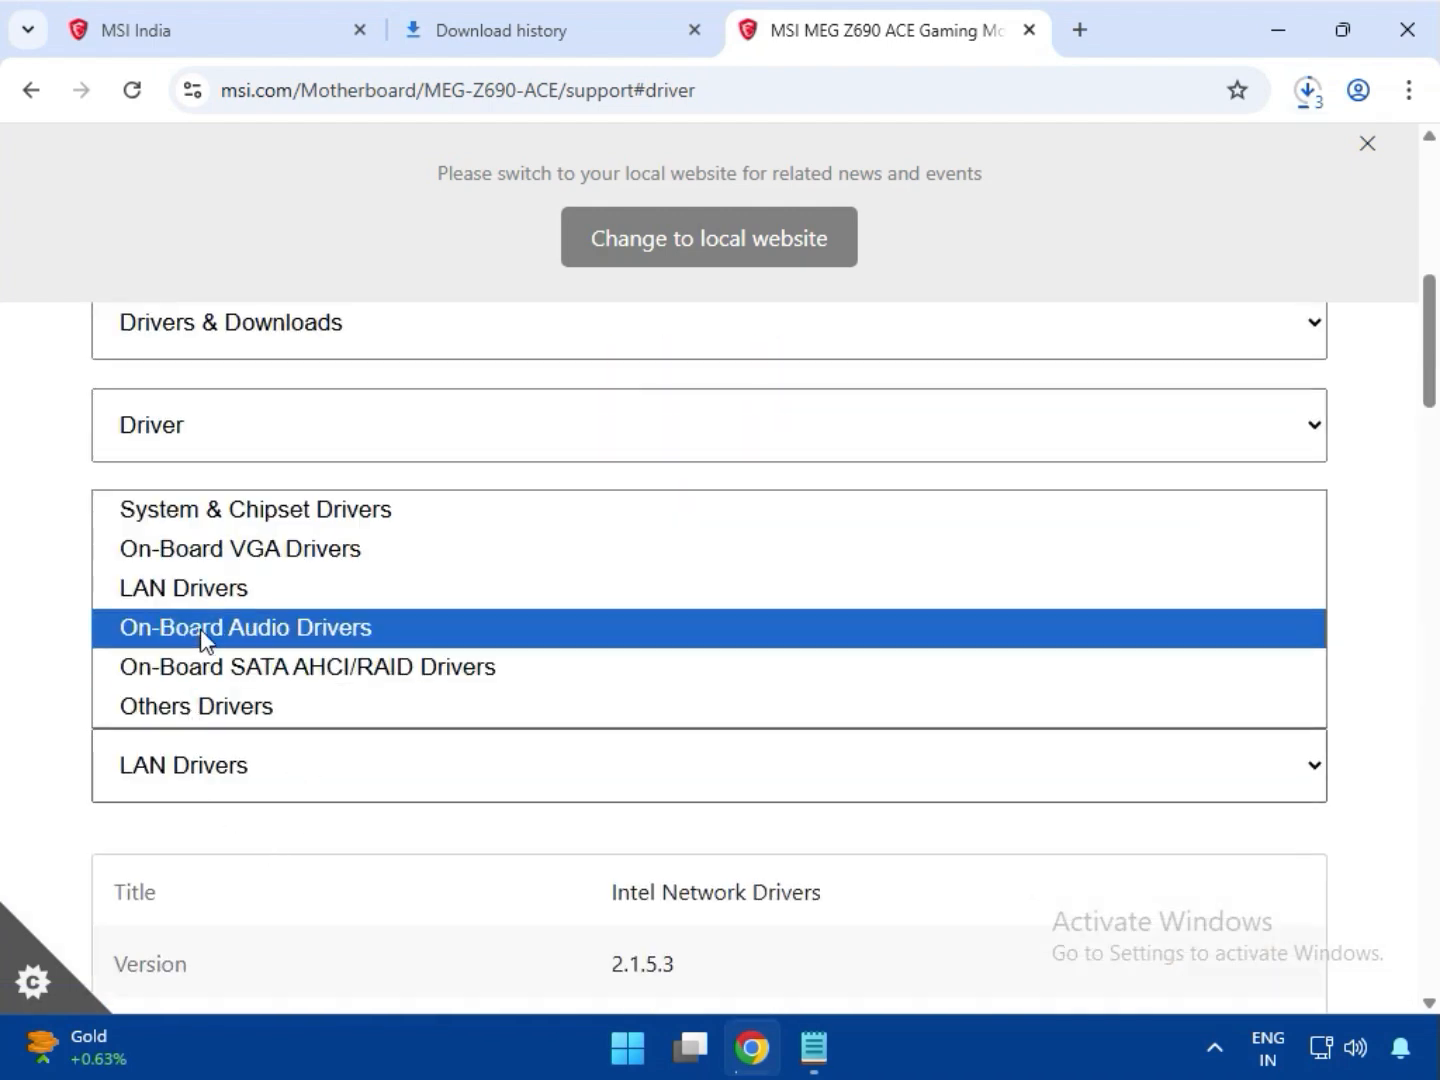
{"action": "left_click", "coordinate": [403, 728]}
{"action": "scroll", "coordinate": [841, 890], "scroll_direction": "down", "scroll_amount": 10}
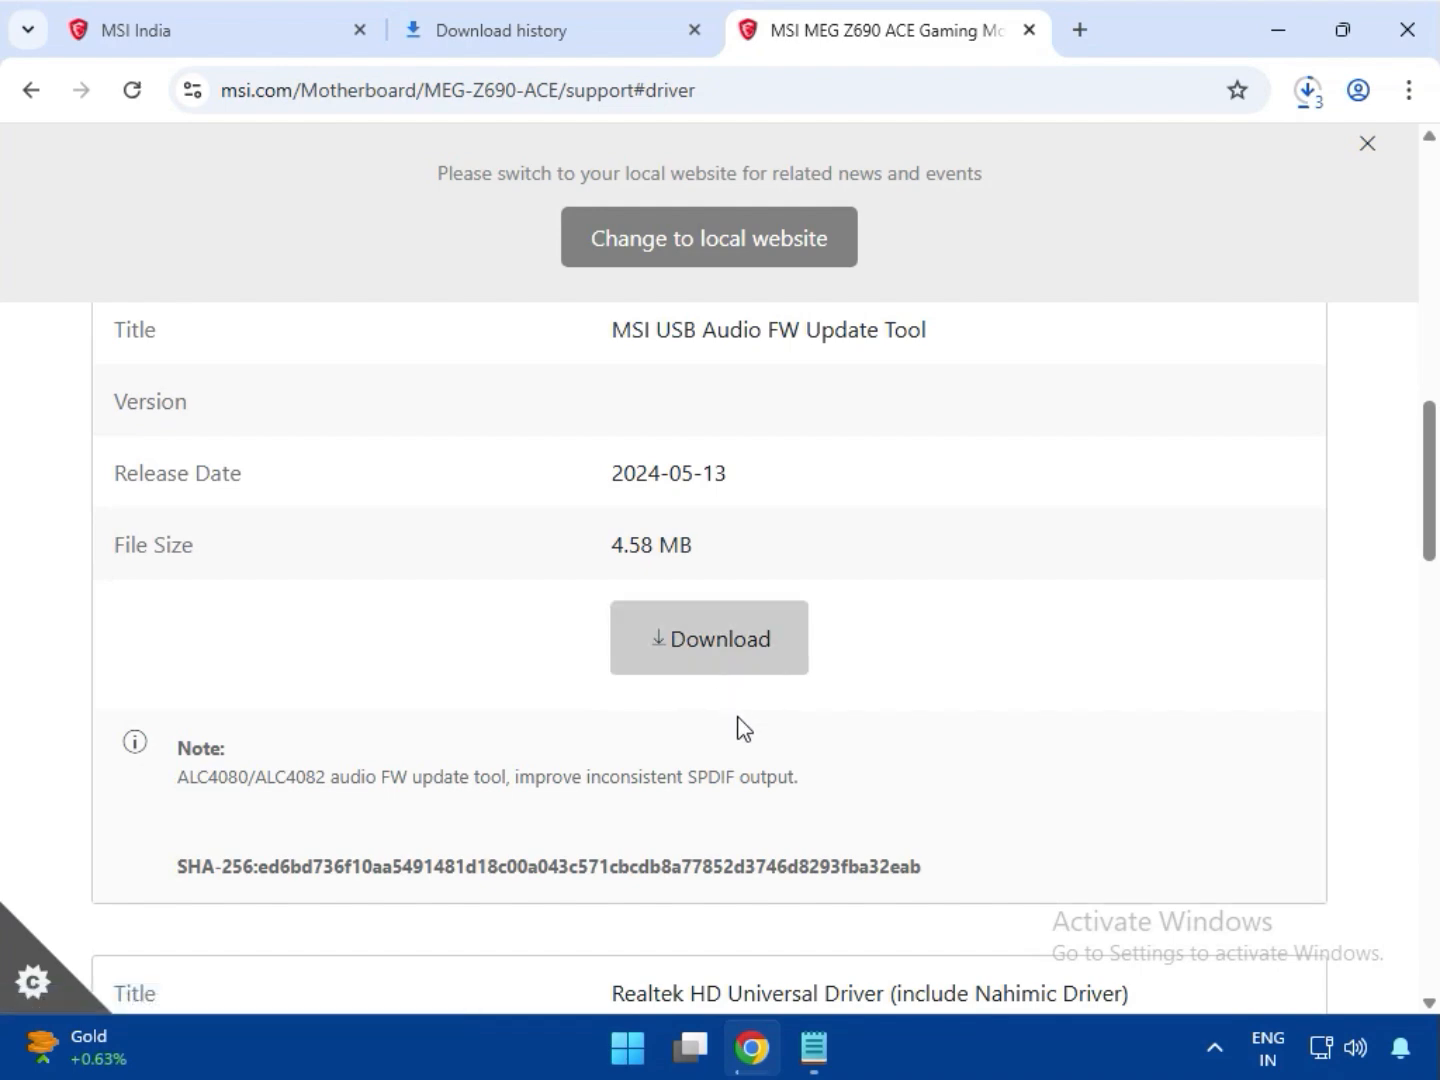
{"action": "scroll", "coordinate": [768, 757], "scroll_direction": "down", "scroll_amount": 4}
{"action": "scroll", "coordinate": [758, 761], "scroll_direction": "down", "scroll_amount": 2}
{"action": "left_click", "coordinate": [714, 862]}
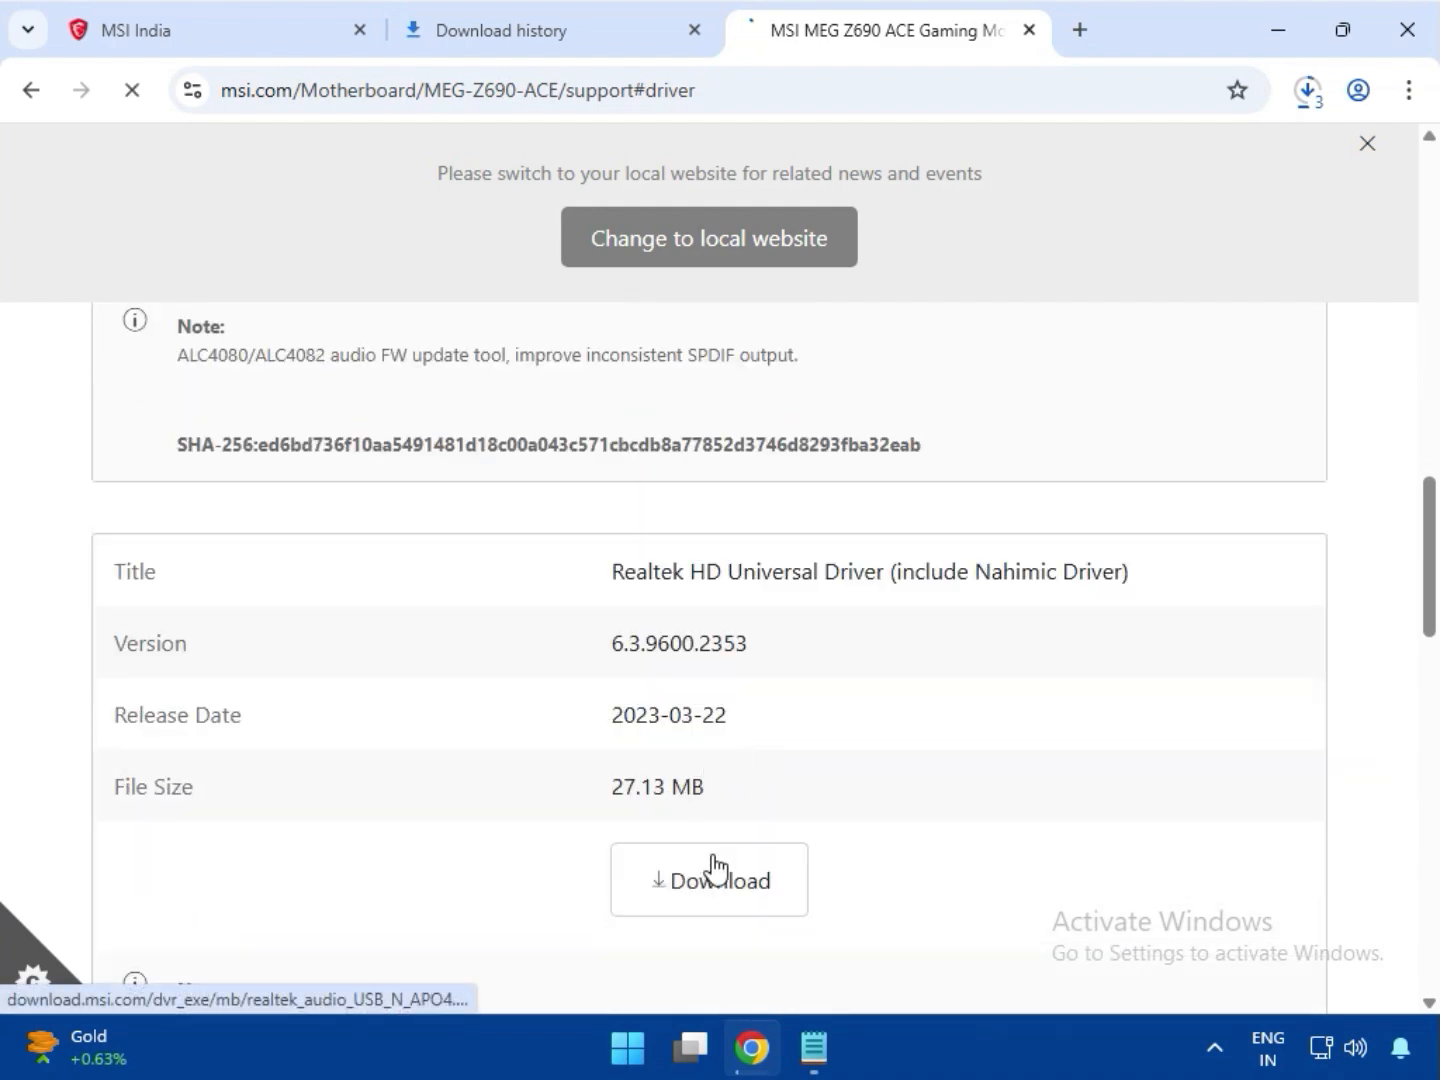
Open the browser's full download history and show intel_rst_20.1.zip in its Downloads folder
{"action": "left_click", "coordinate": [1301, 112]}
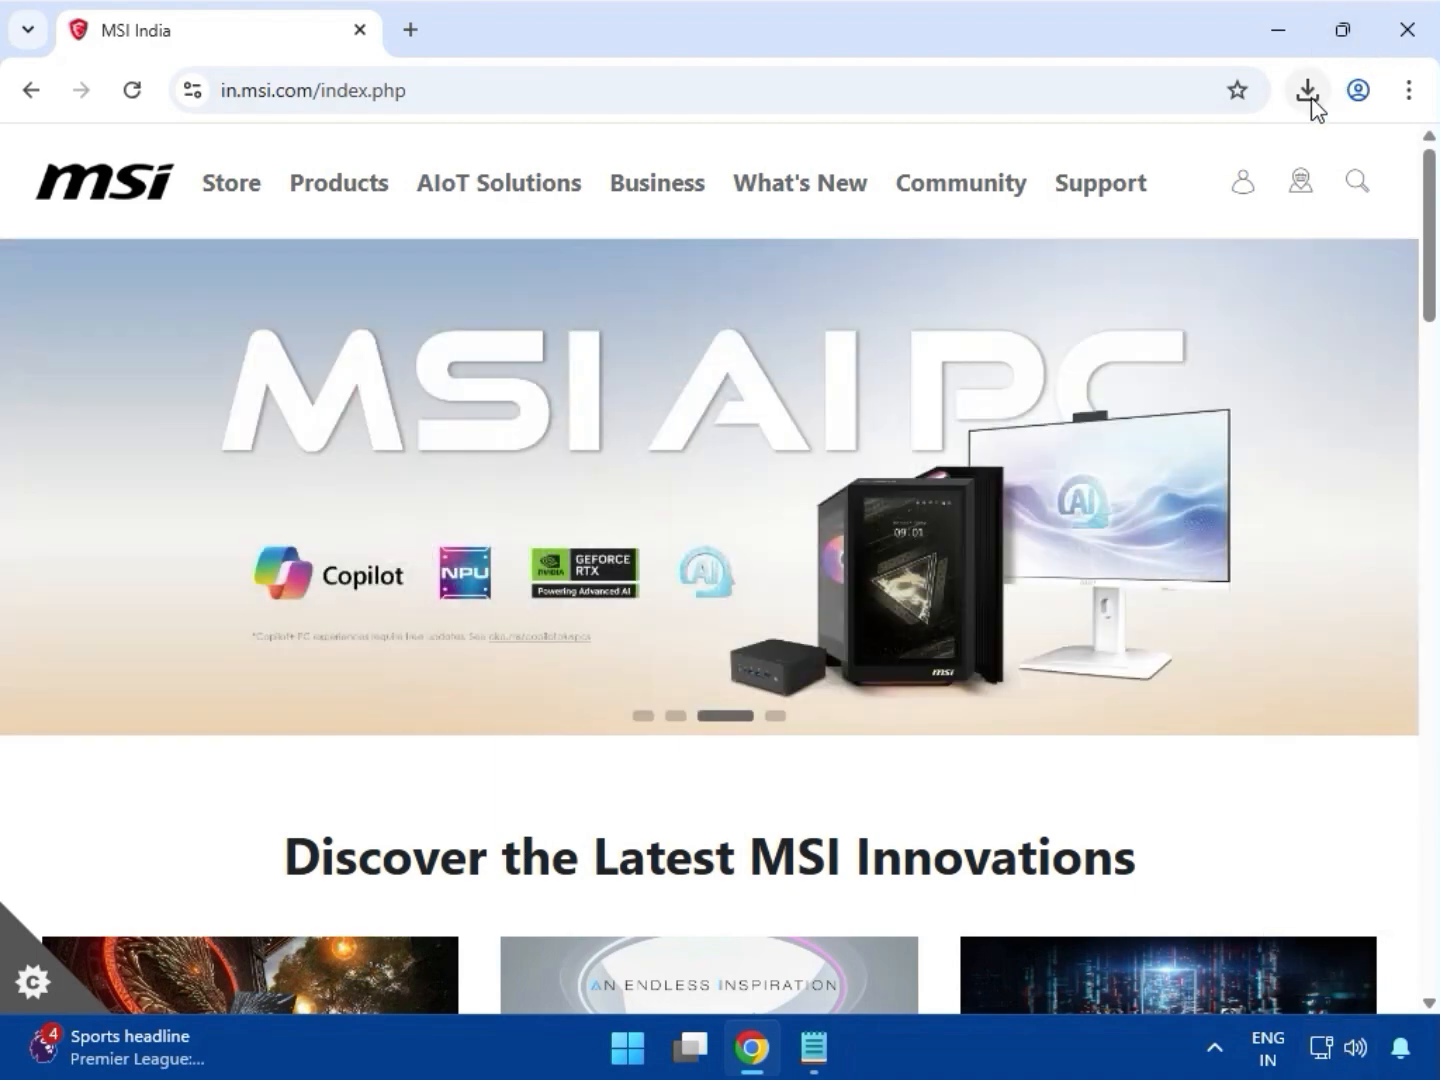
{"action": "left_click", "coordinate": [1310, 100]}
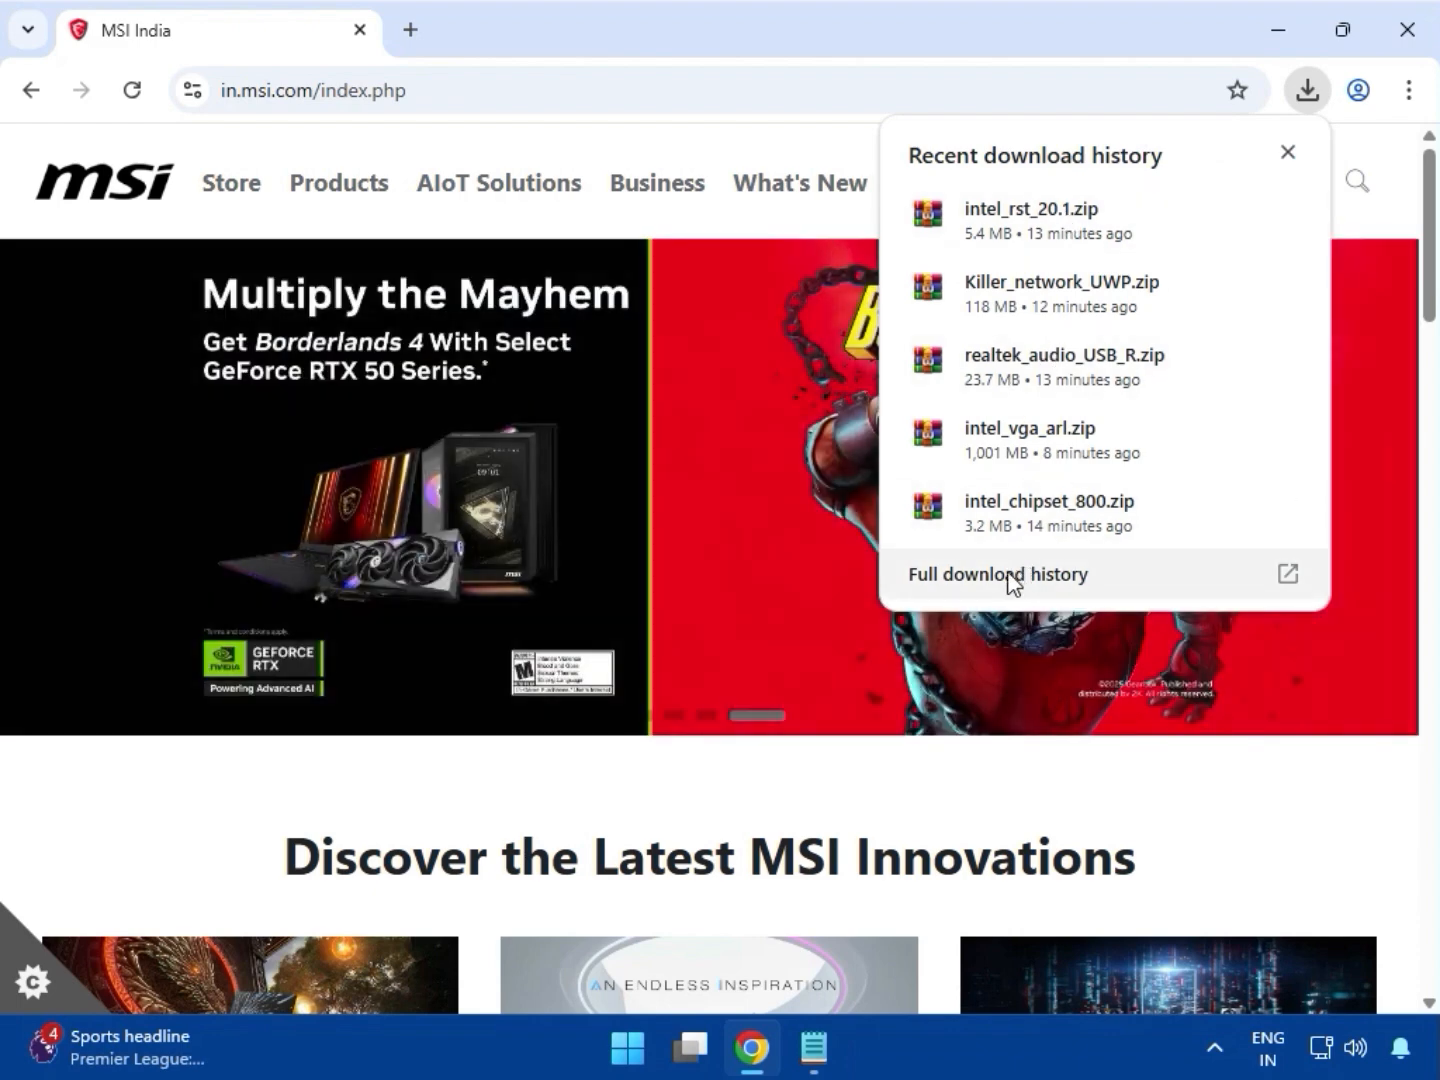
{"action": "left_click", "coordinate": [975, 580]}
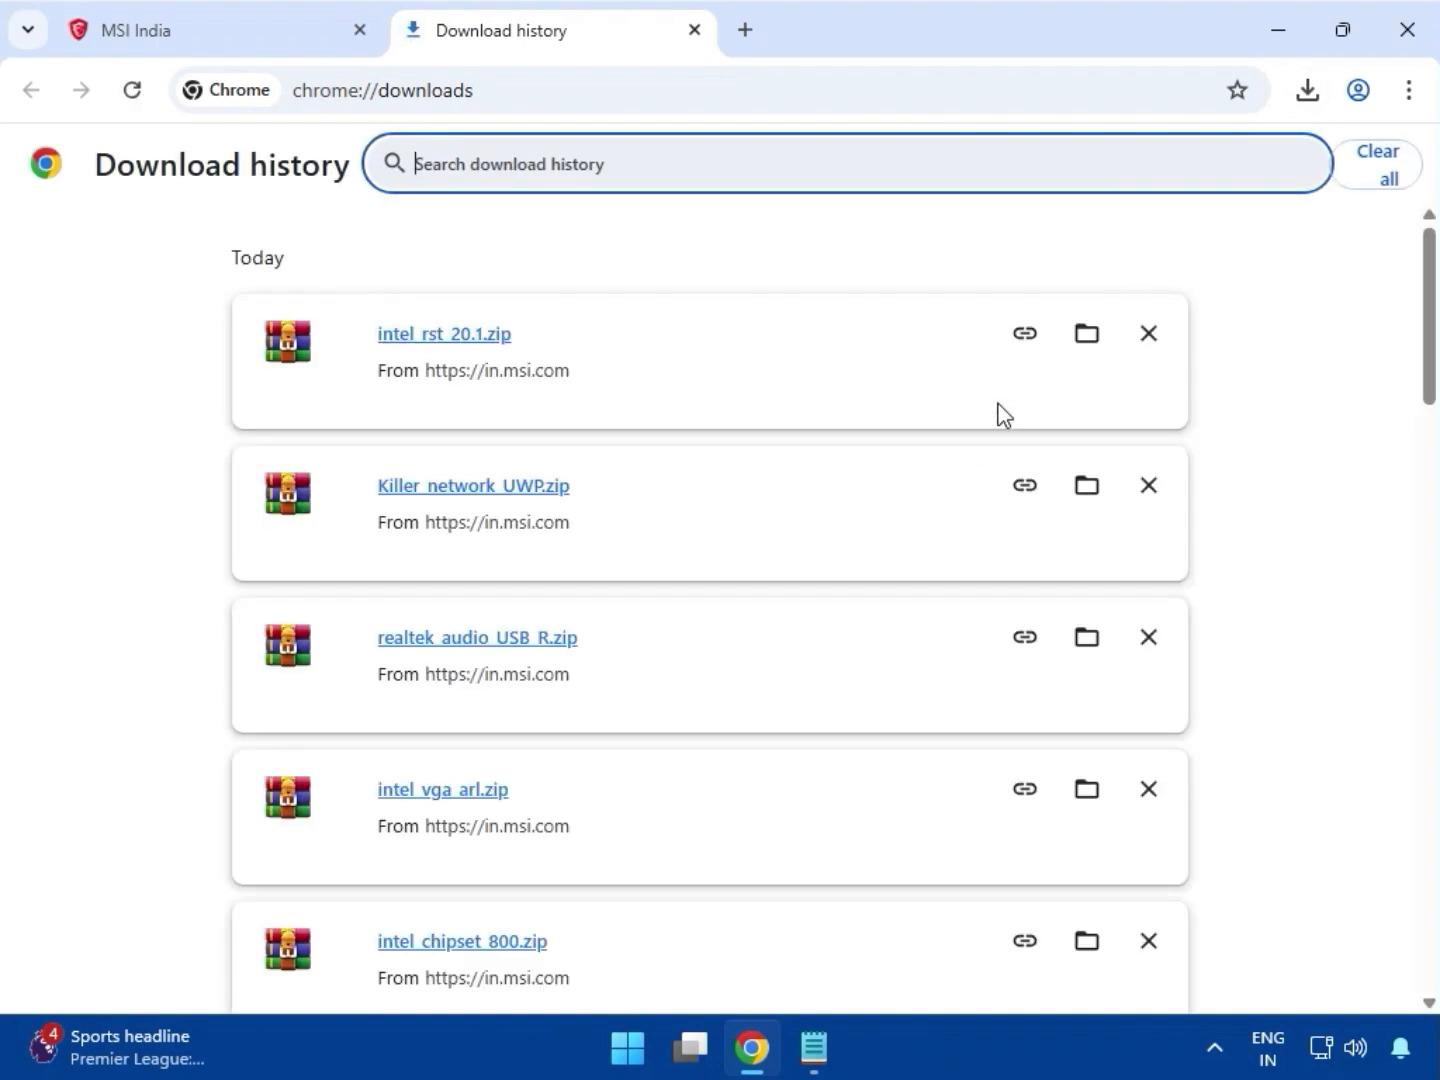
{"action": "left_click", "coordinate": [1087, 335]}
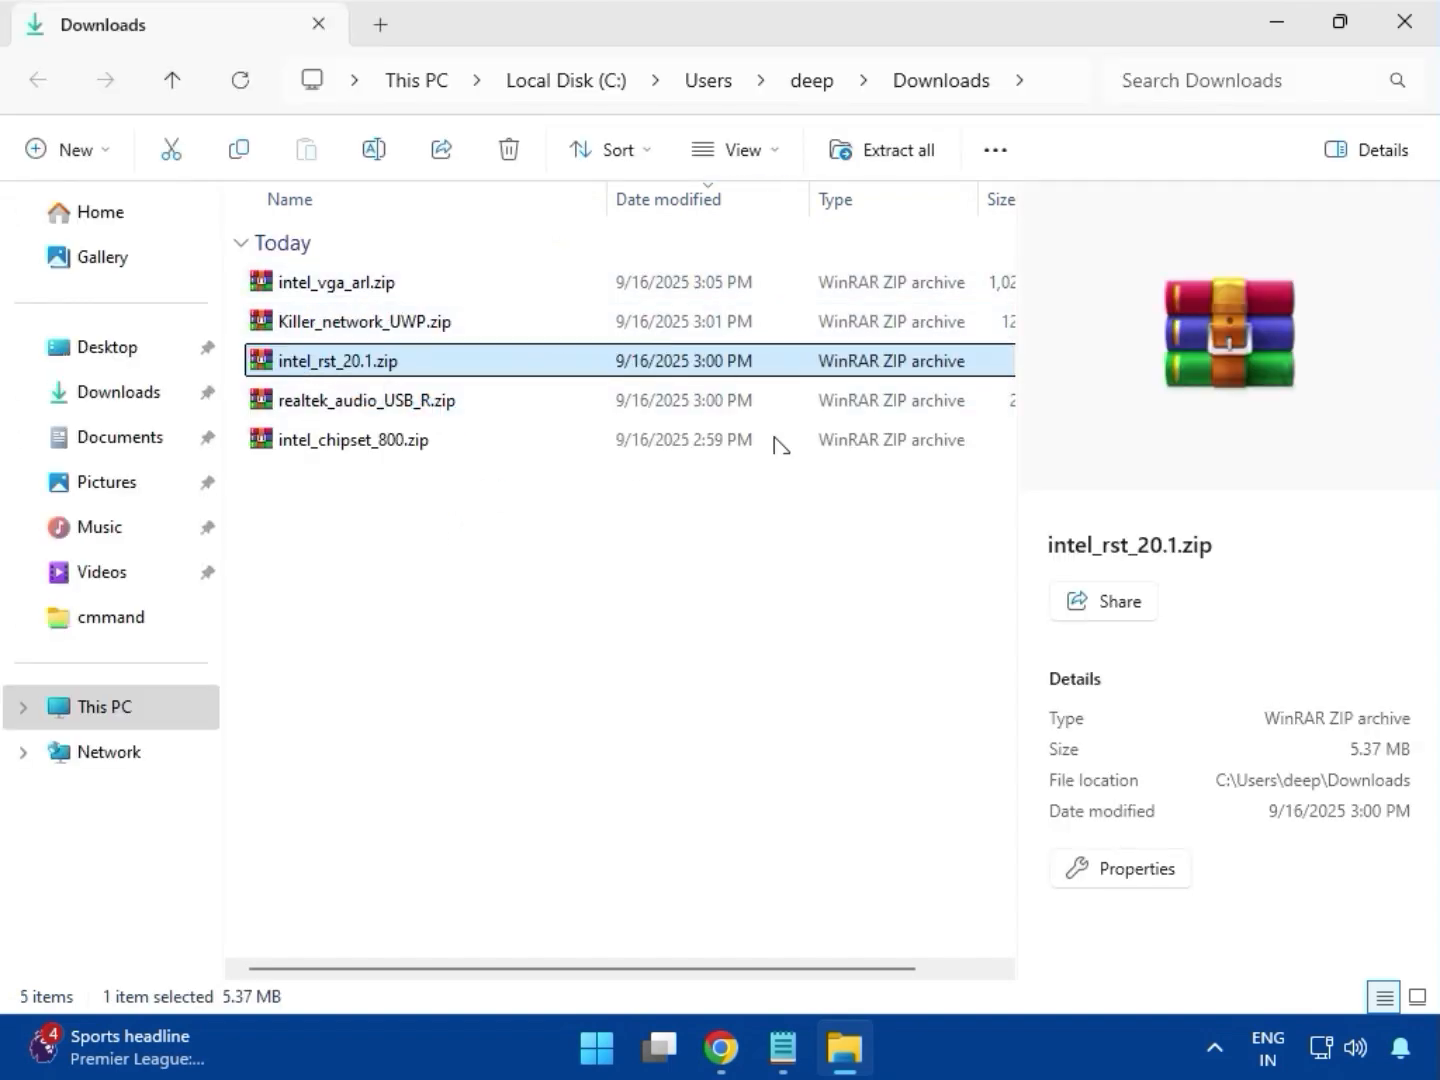
{"action": "double_click", "coordinate": [303, 291]}
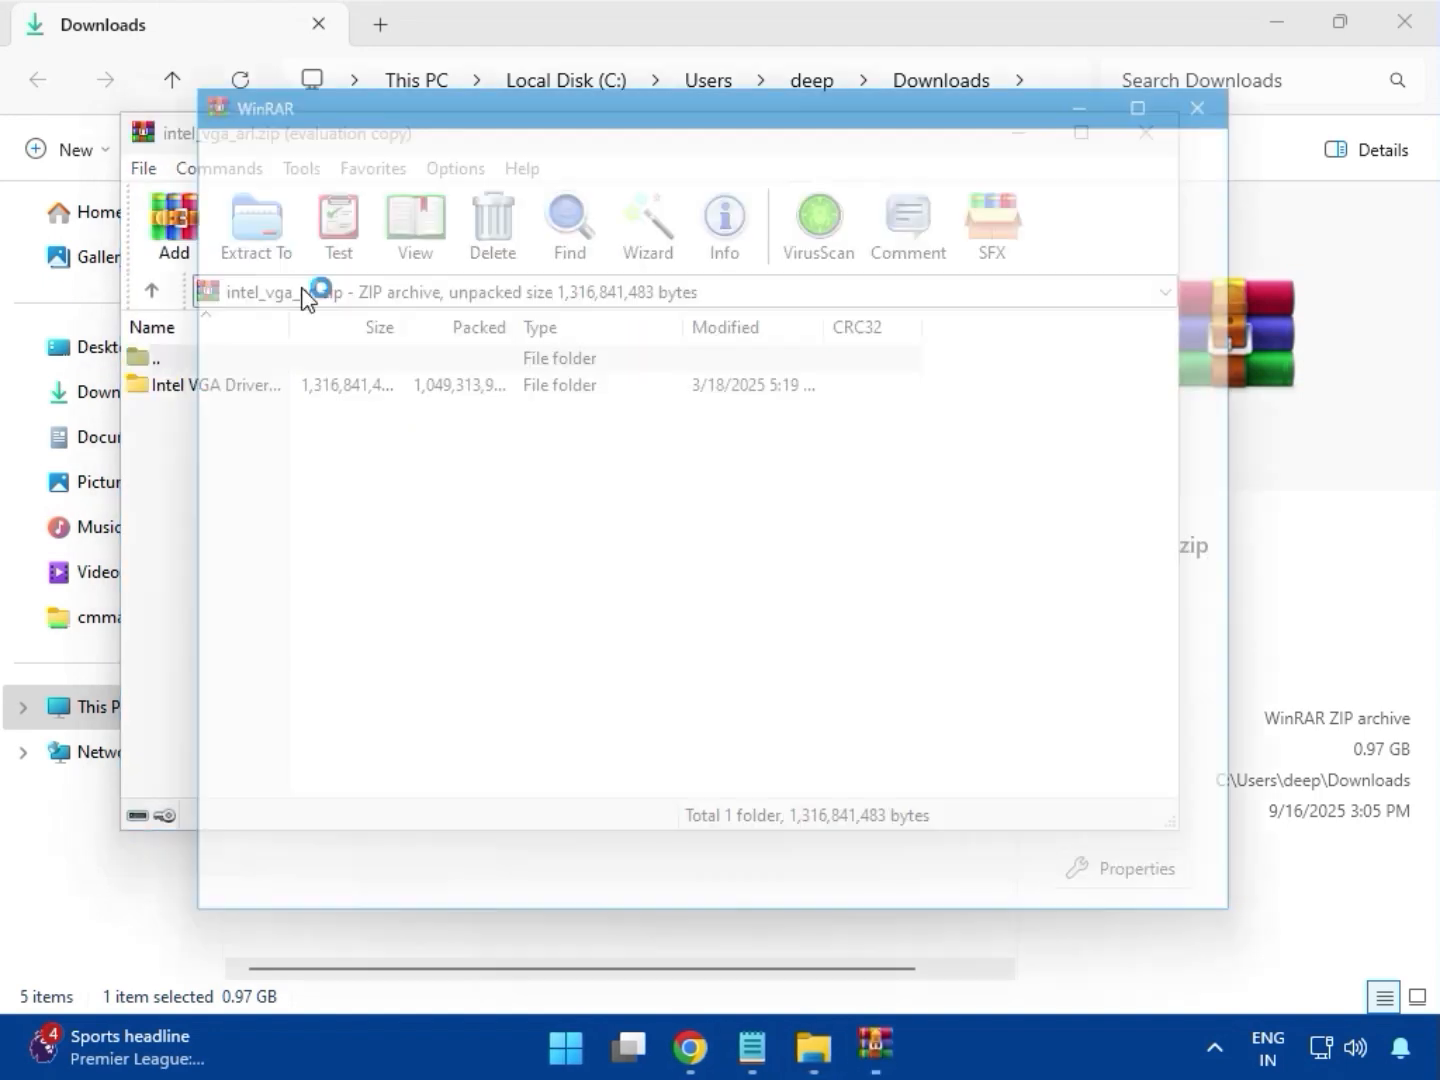
{"action": "left_click", "coordinate": [1247, 79]}
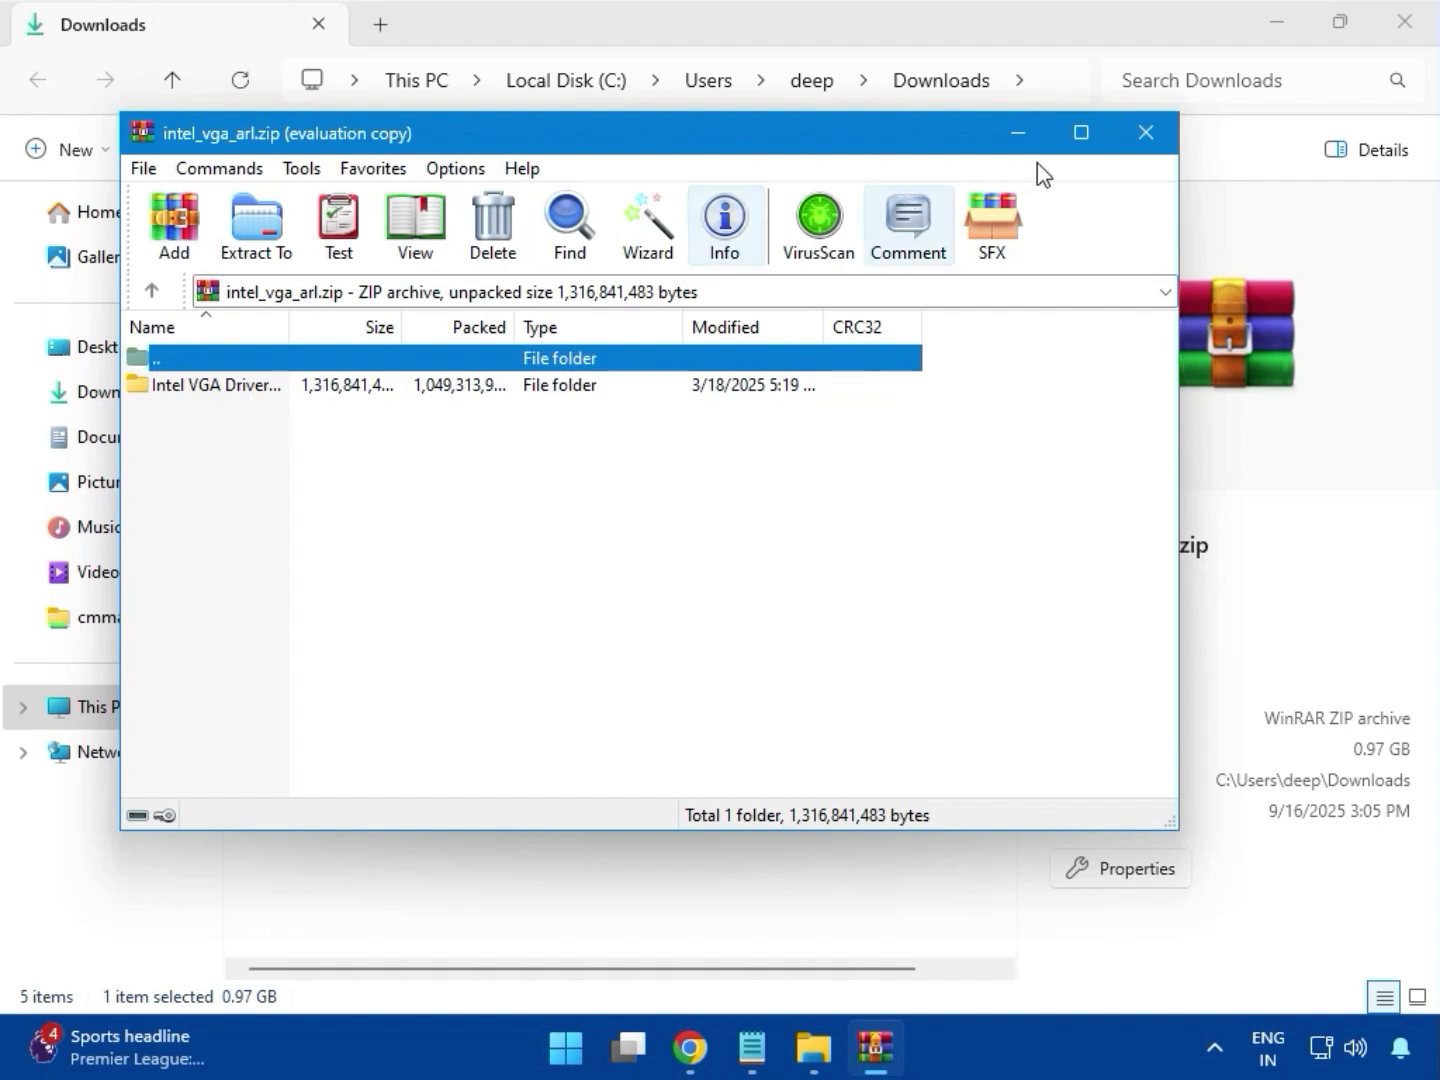
{"action": "left_click", "coordinate": [1147, 131]}
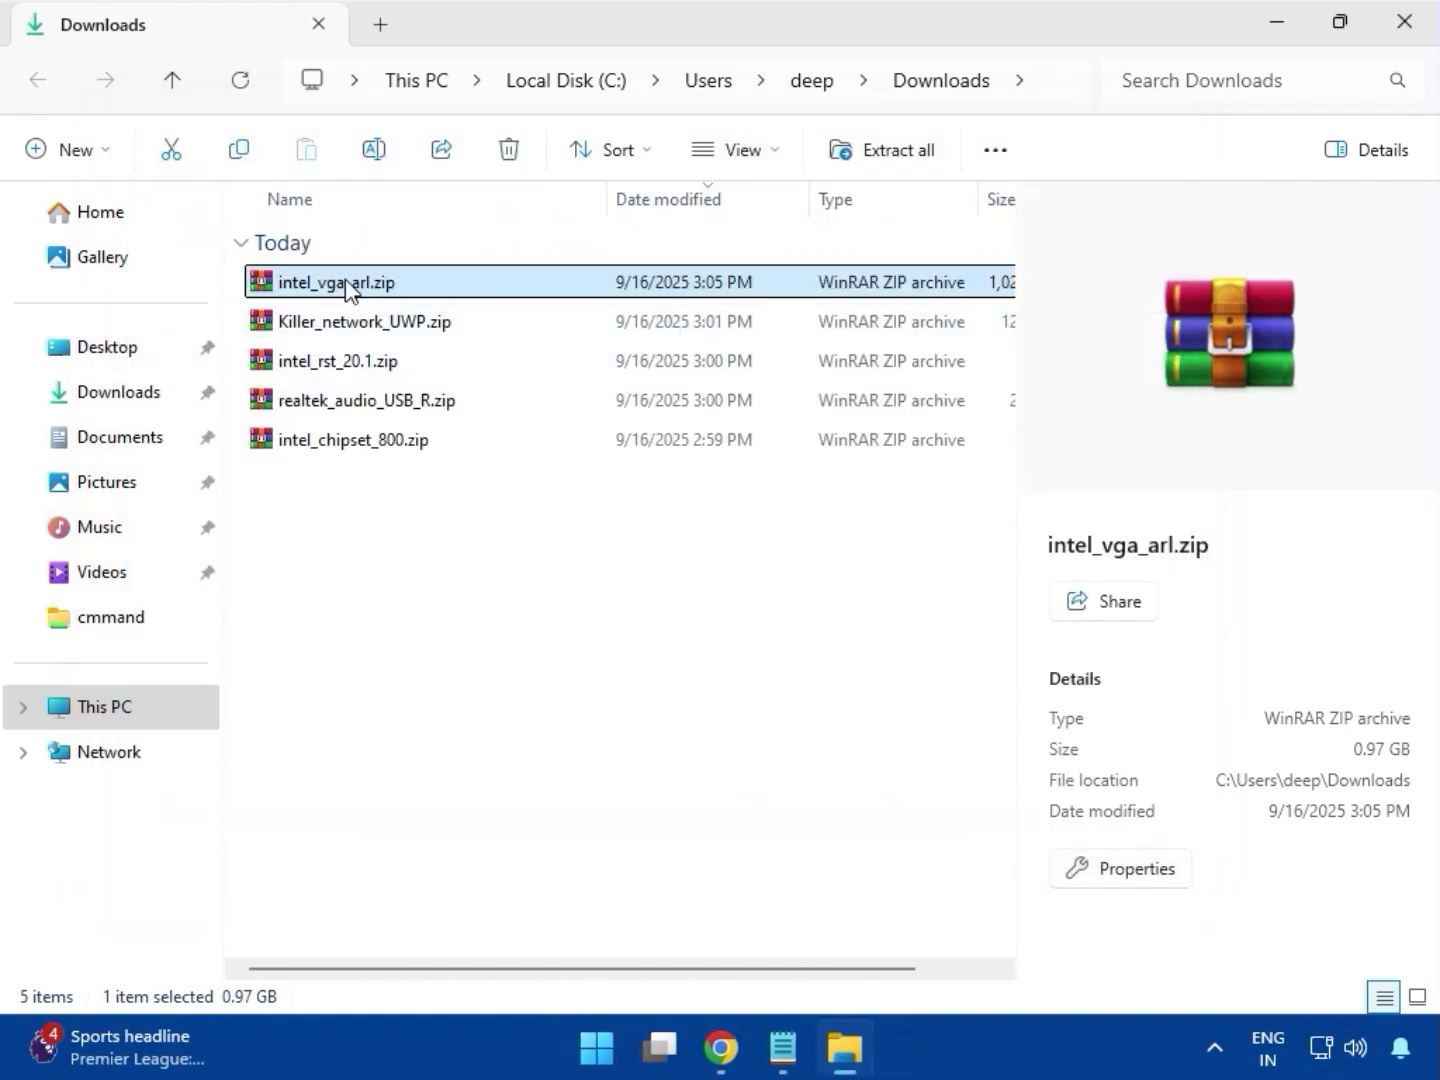
Launch Installer.exe from the Intel VGA Driver folder inside intel_vga_arl.zip with administrator permission and begin the graphics driver installation
{"action": "double_click", "coordinate": [348, 284]}
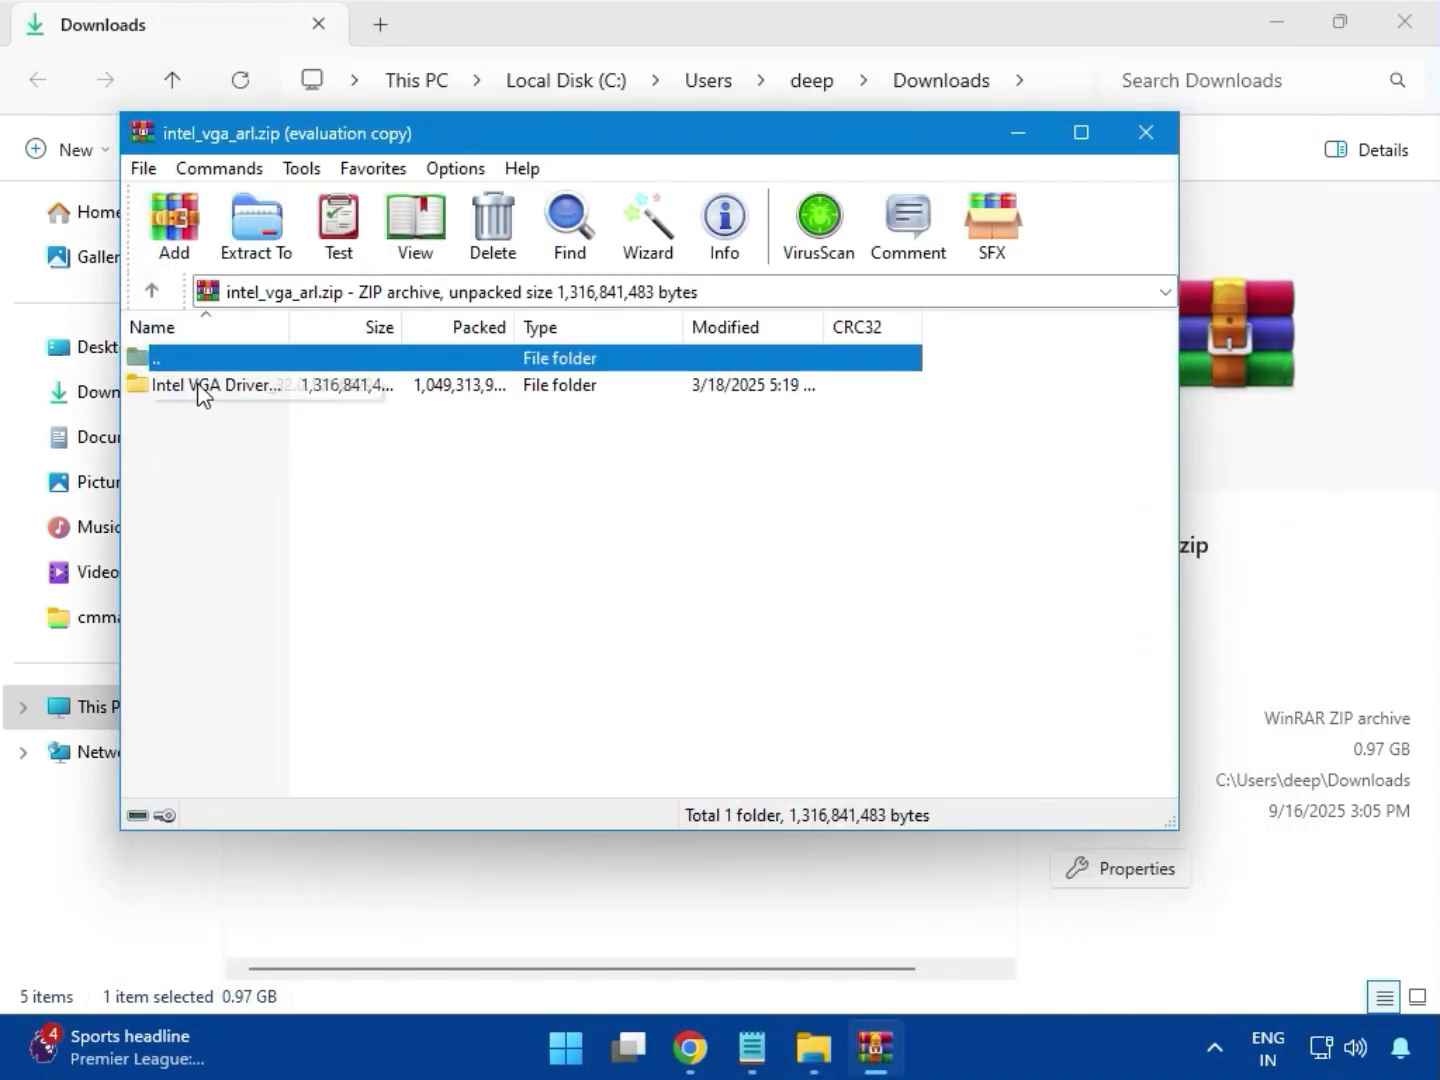
{"action": "double_click", "coordinate": [195, 389]}
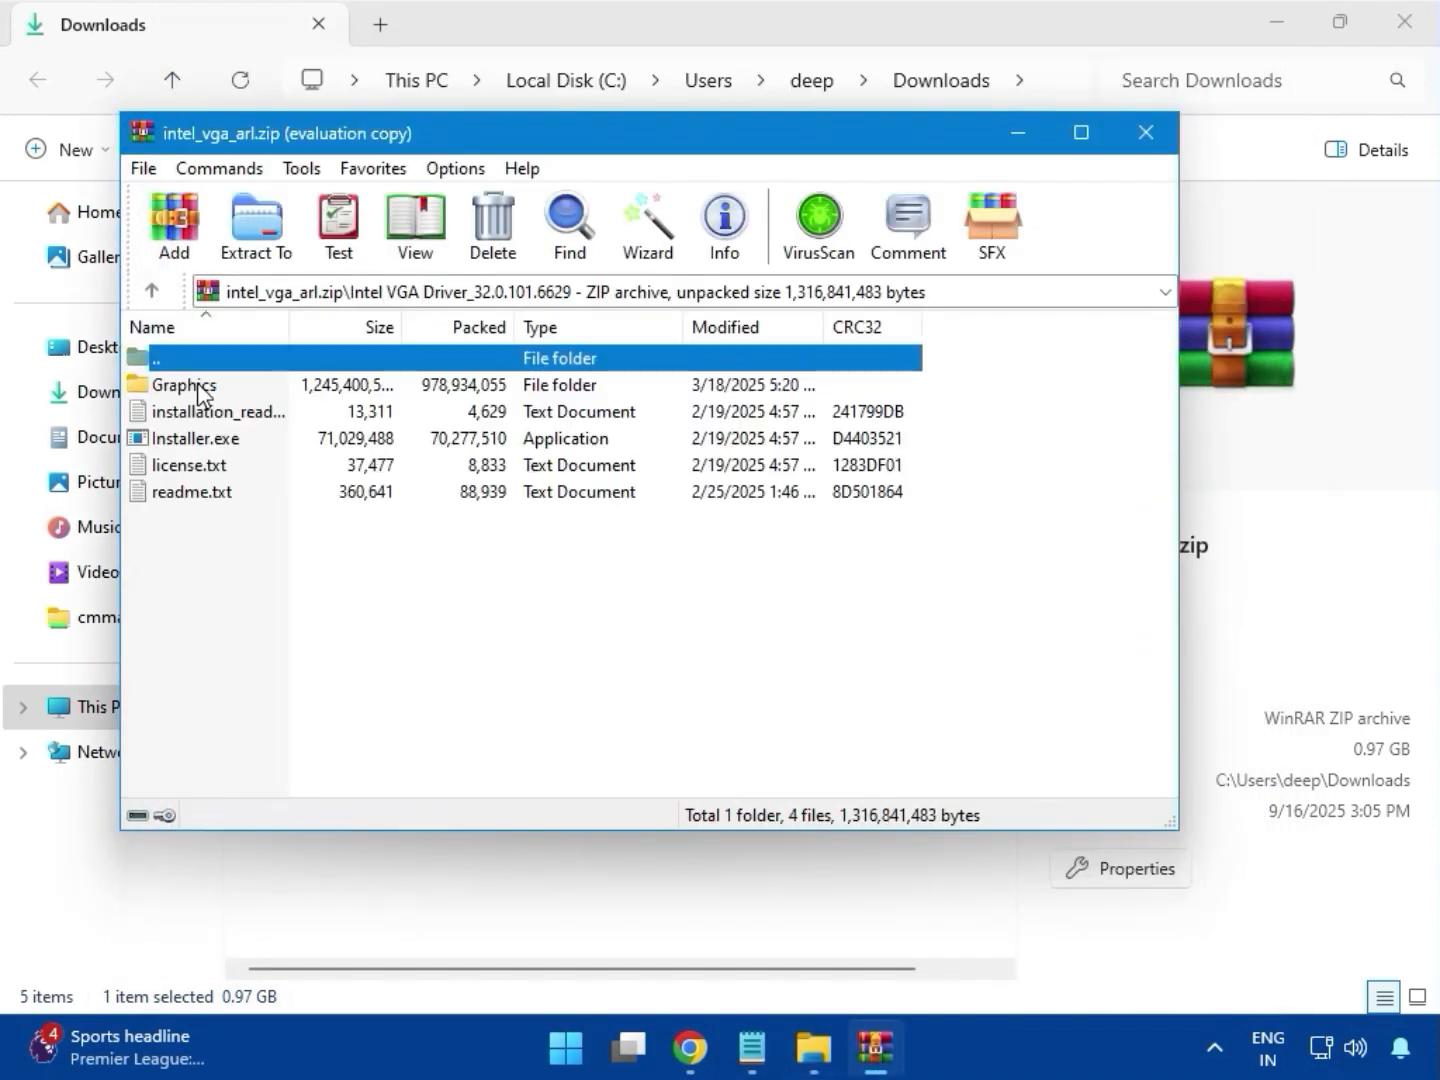
{"action": "left_click", "coordinate": [183, 441]}
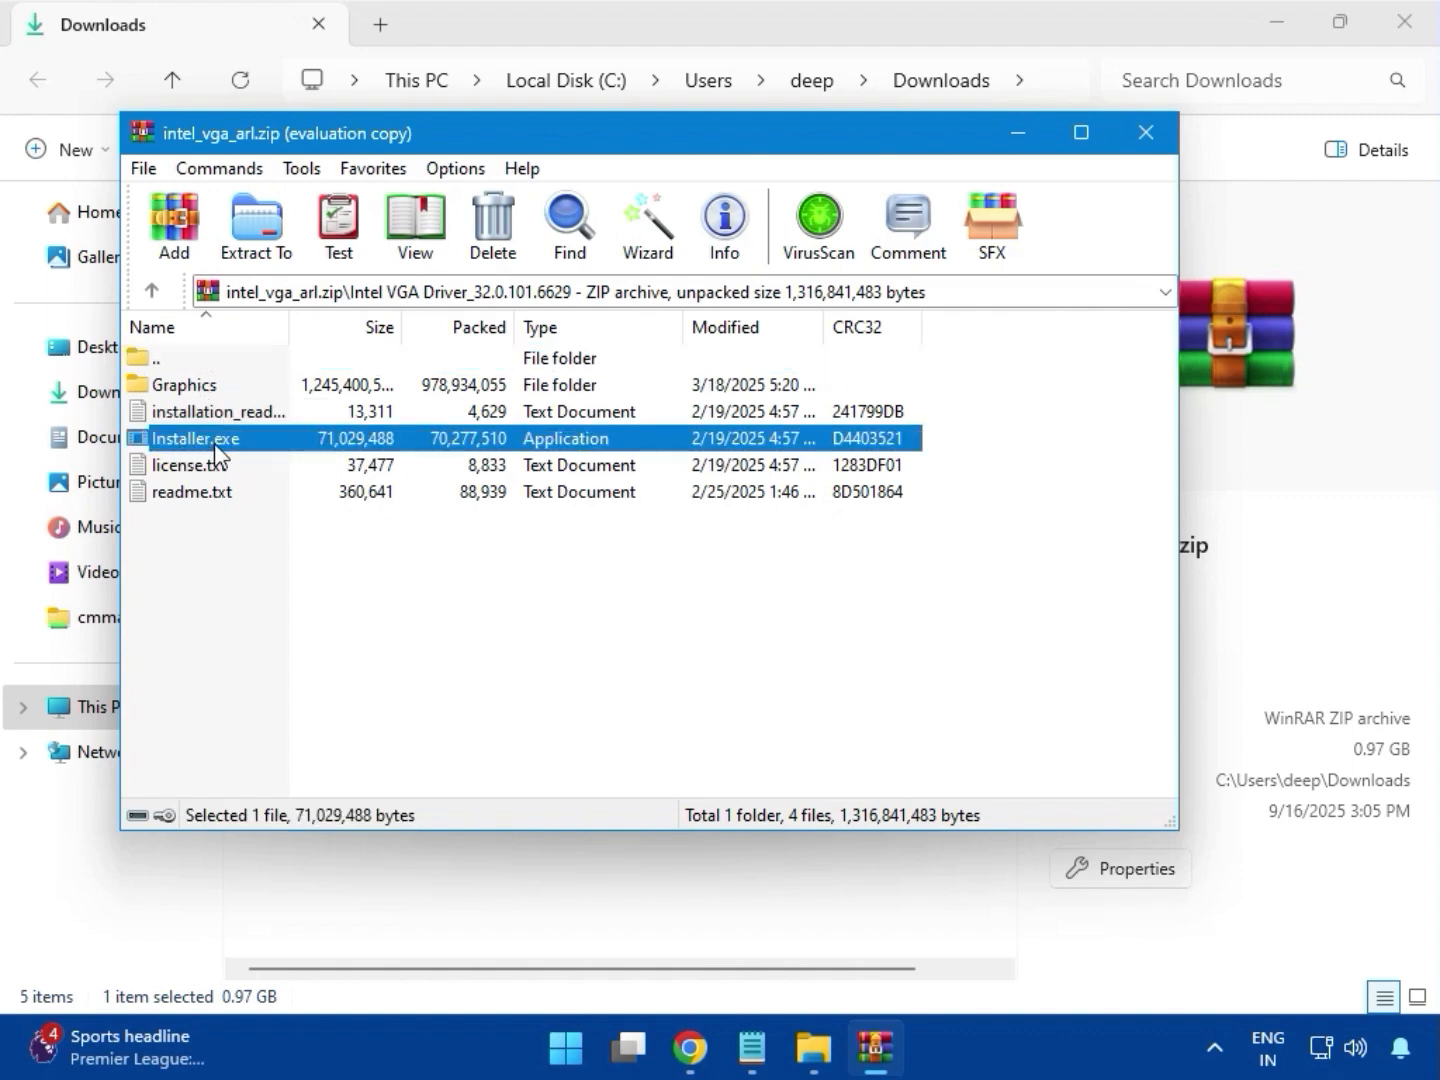
{"action": "double_click", "coordinate": [213, 444]}
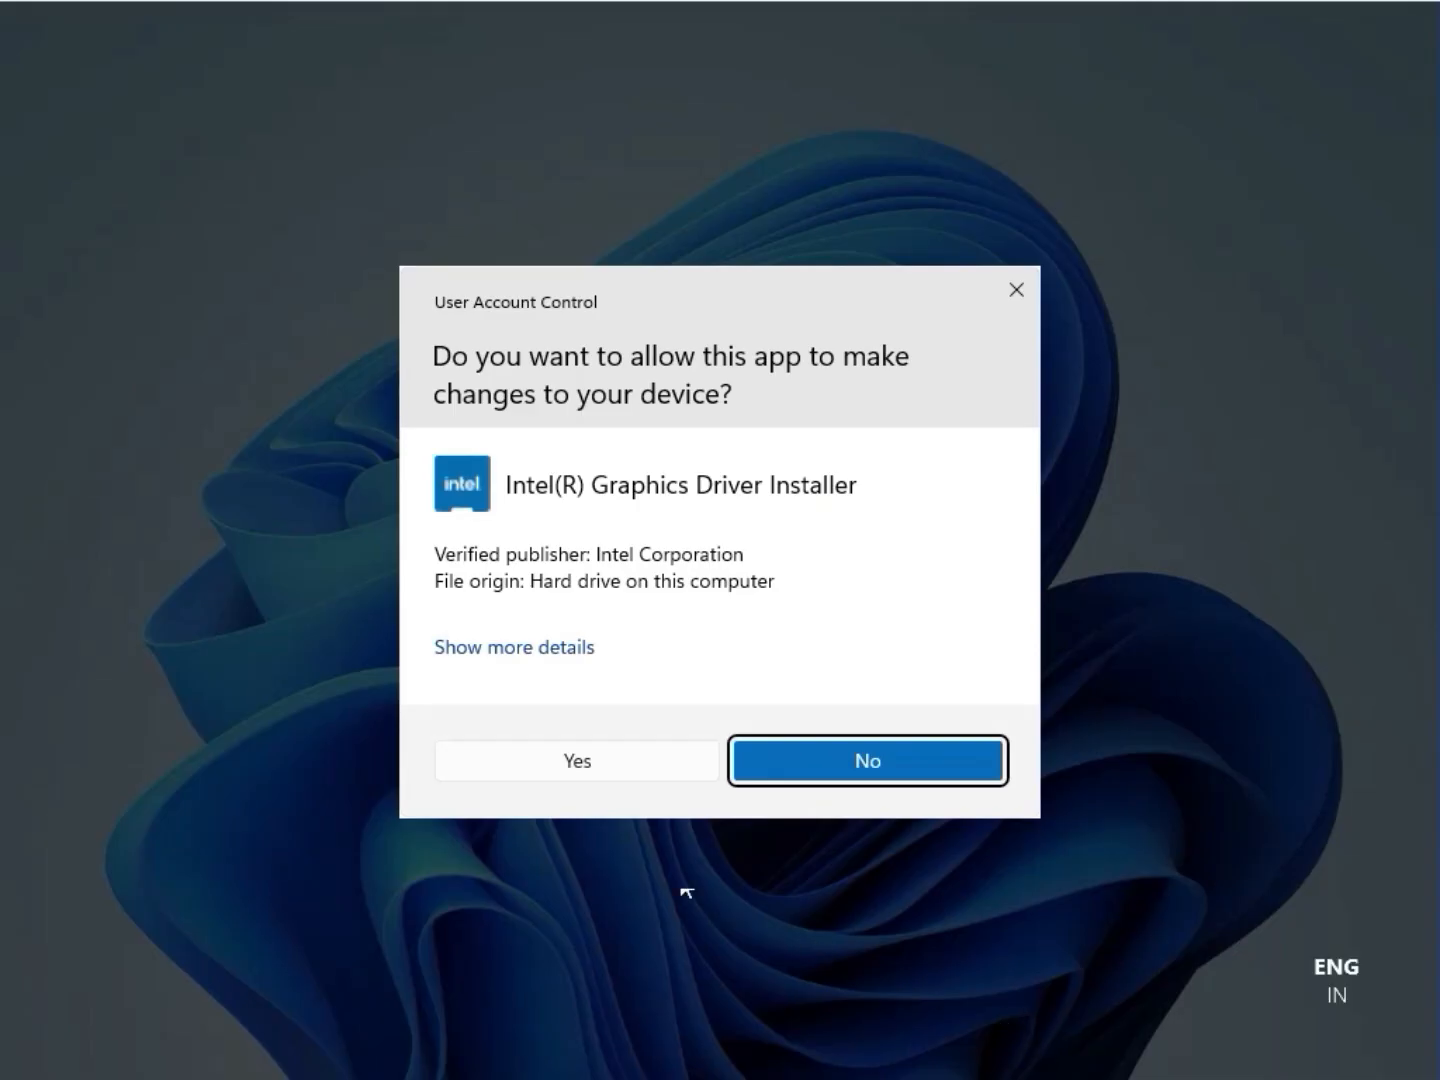
{"action": "left_click", "coordinate": [561, 767]}
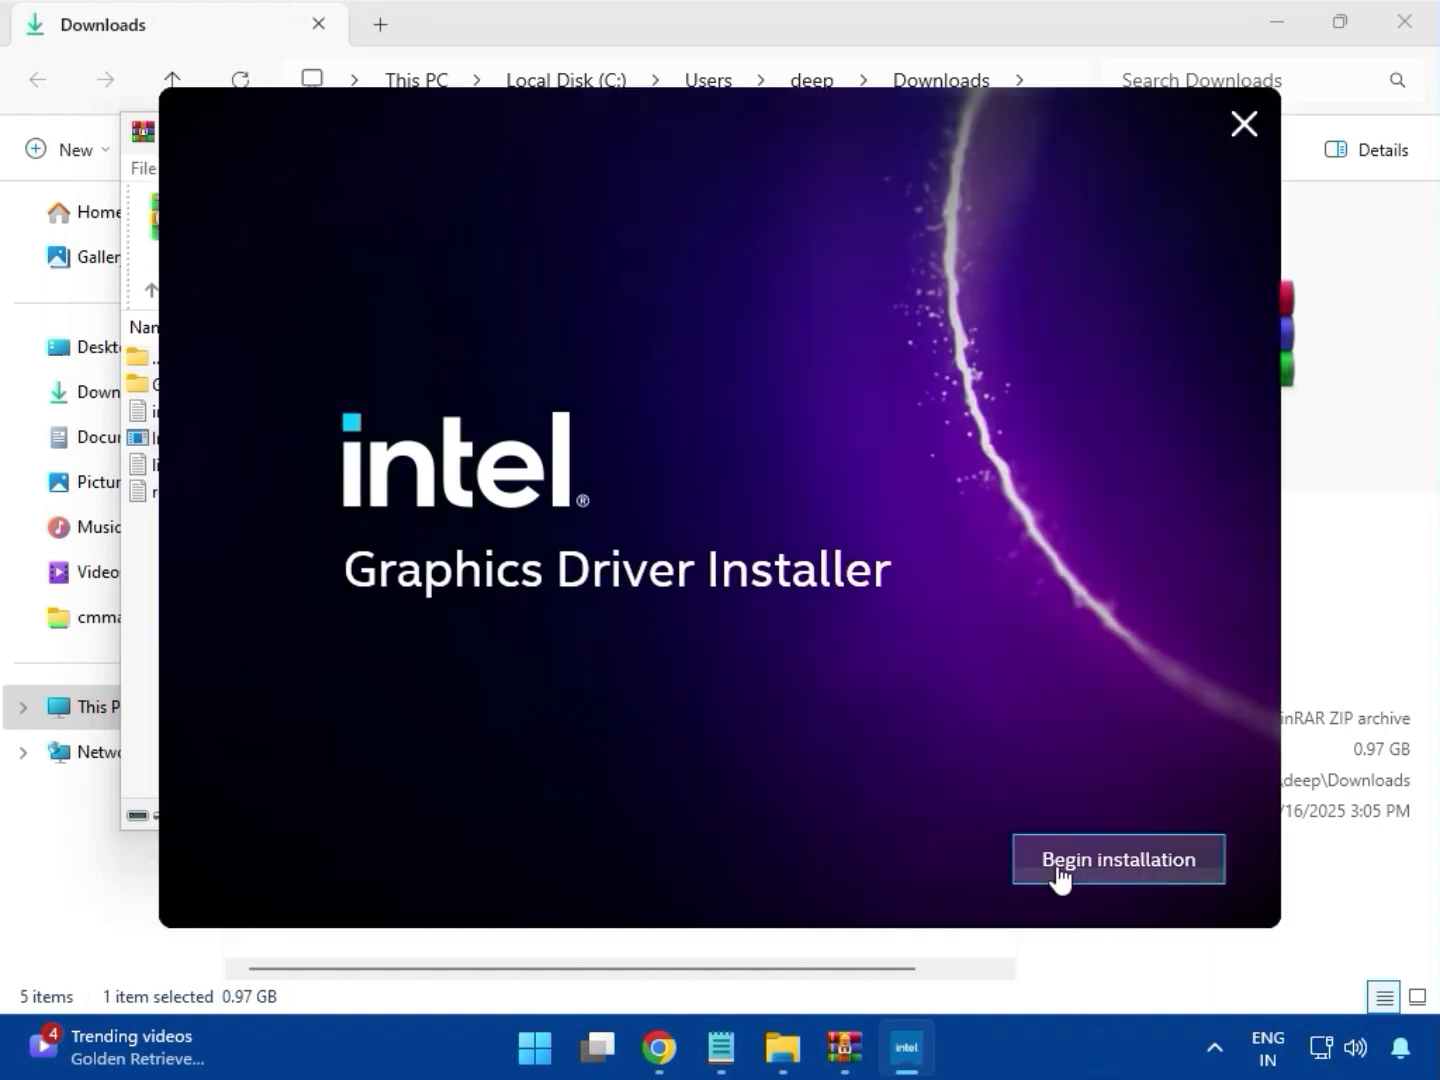
{"action": "left_click", "coordinate": [1058, 869]}
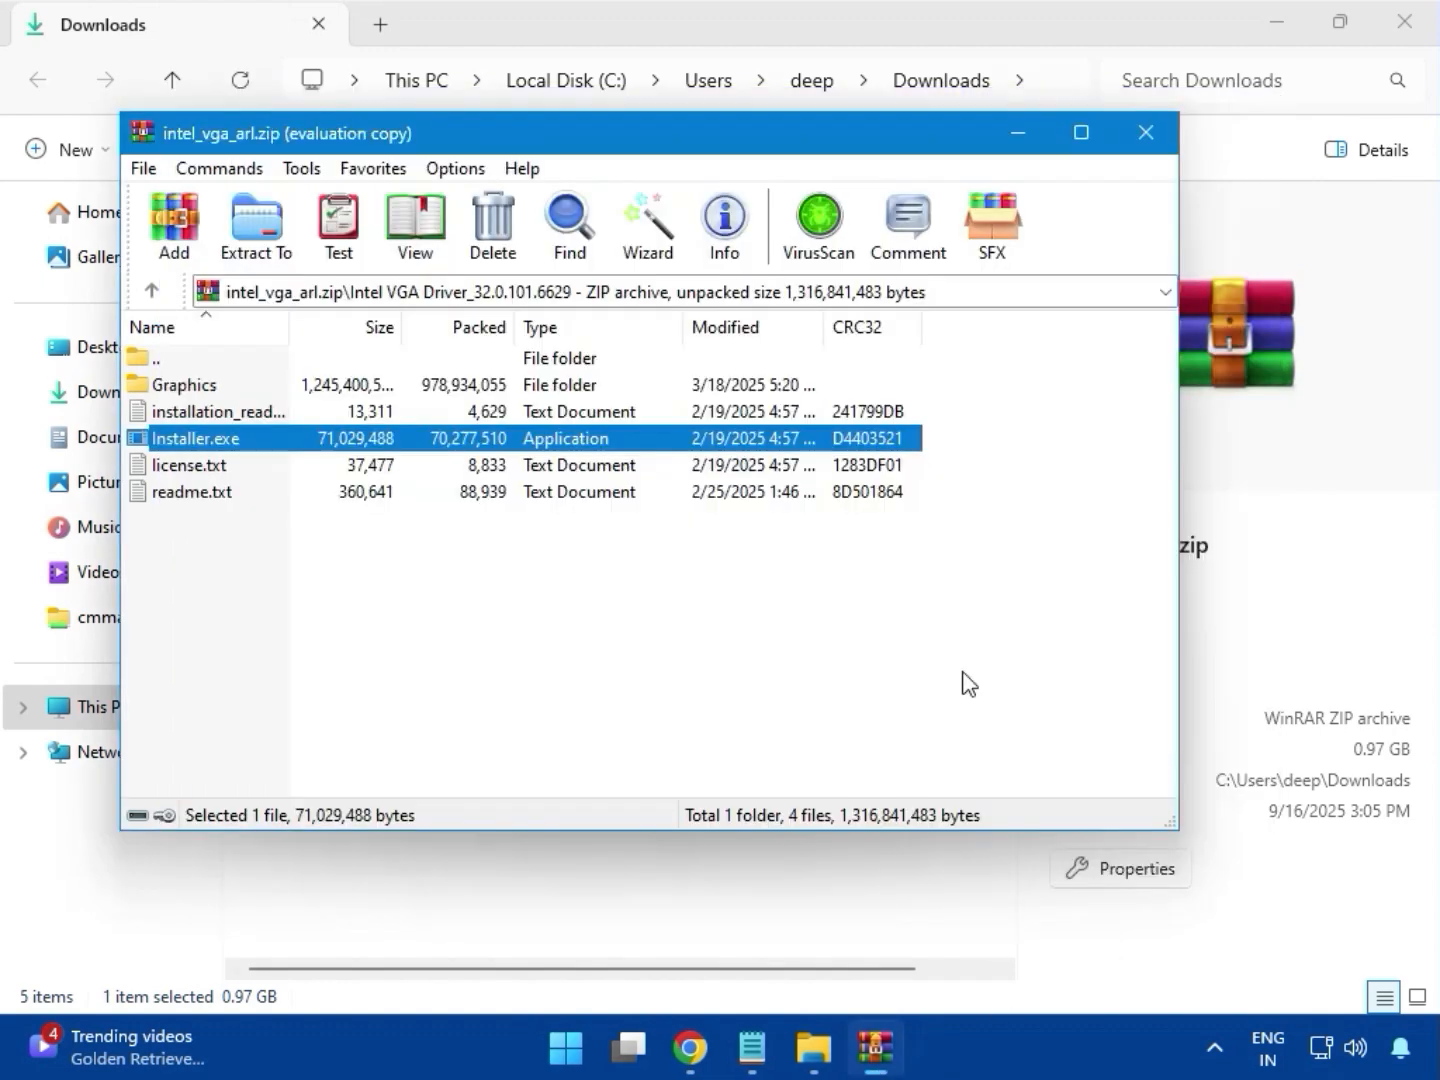
Close the Intel VGA archive and open the Killer_network_UWP_36.24.12134 folder inside Killer_network_UWP.zip
{"action": "left_click", "coordinate": [1142, 133]}
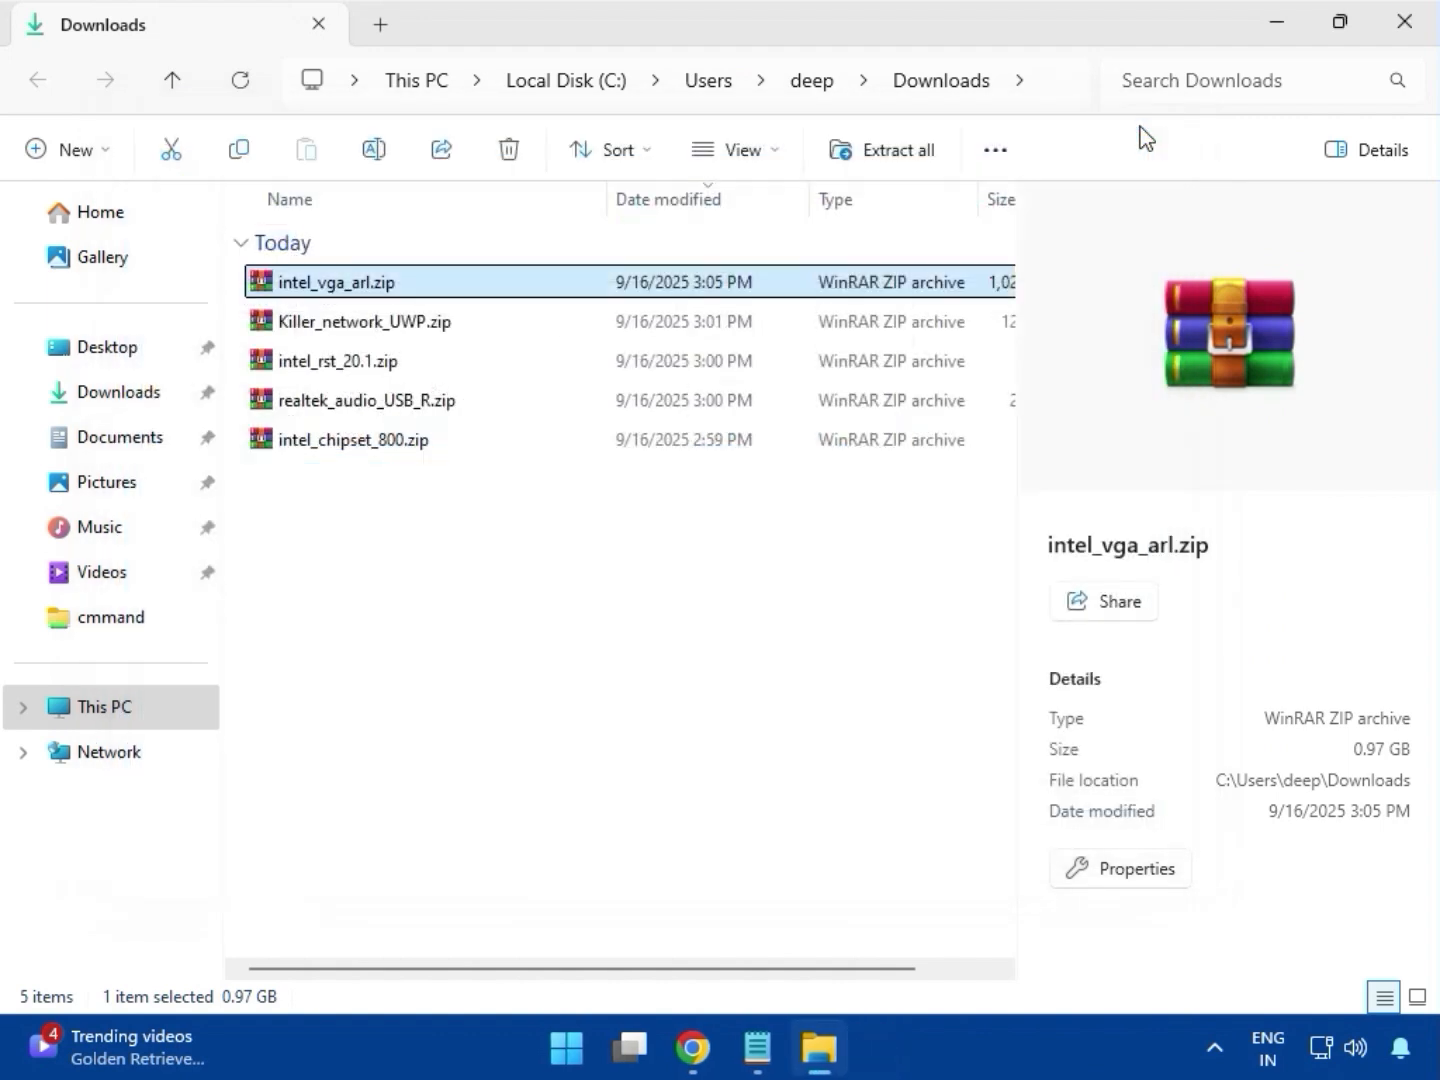
{"action": "left_click", "coordinate": [366, 328]}
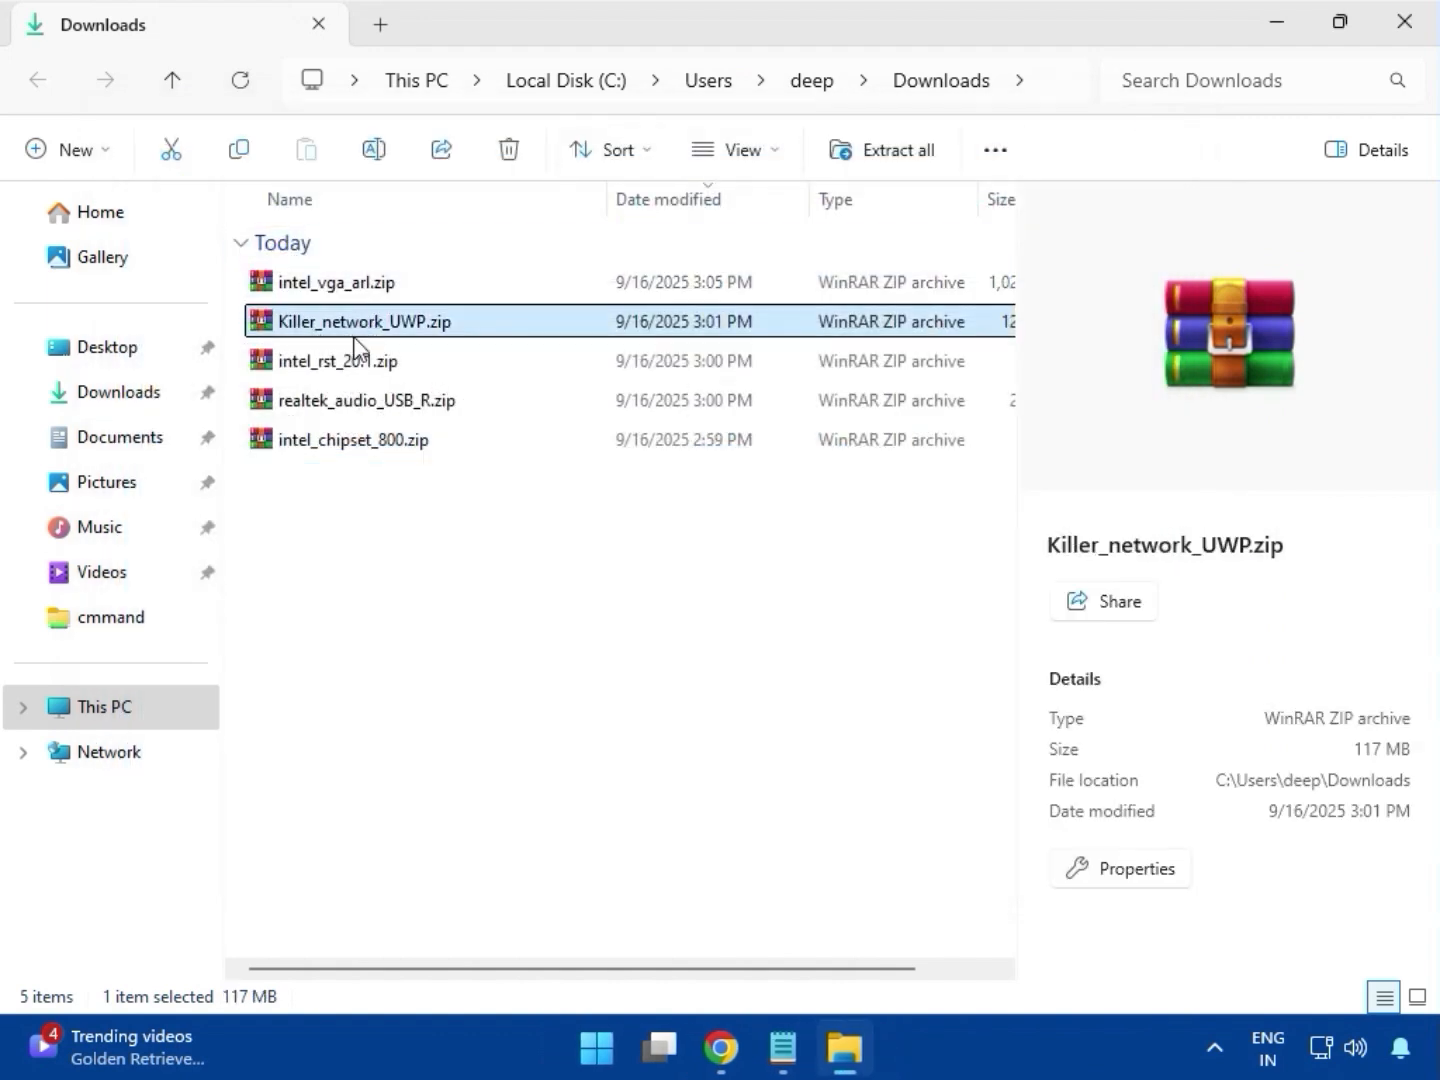
{"action": "double_click", "coordinate": [370, 322]}
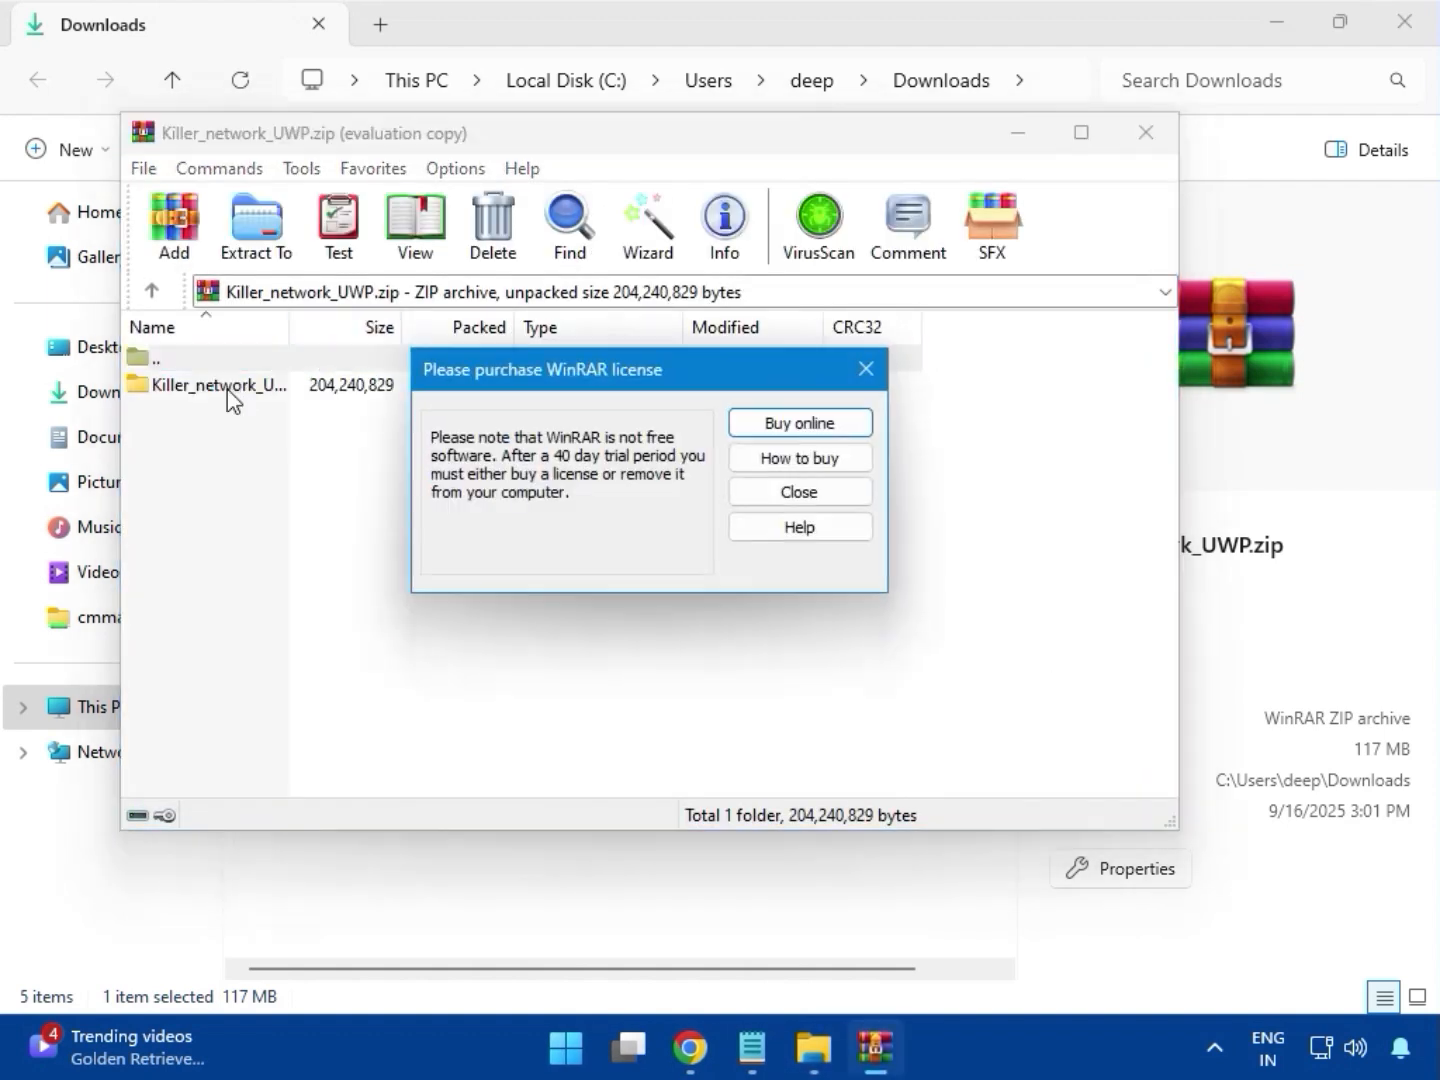
{"action": "left_click", "coordinate": [867, 369]}
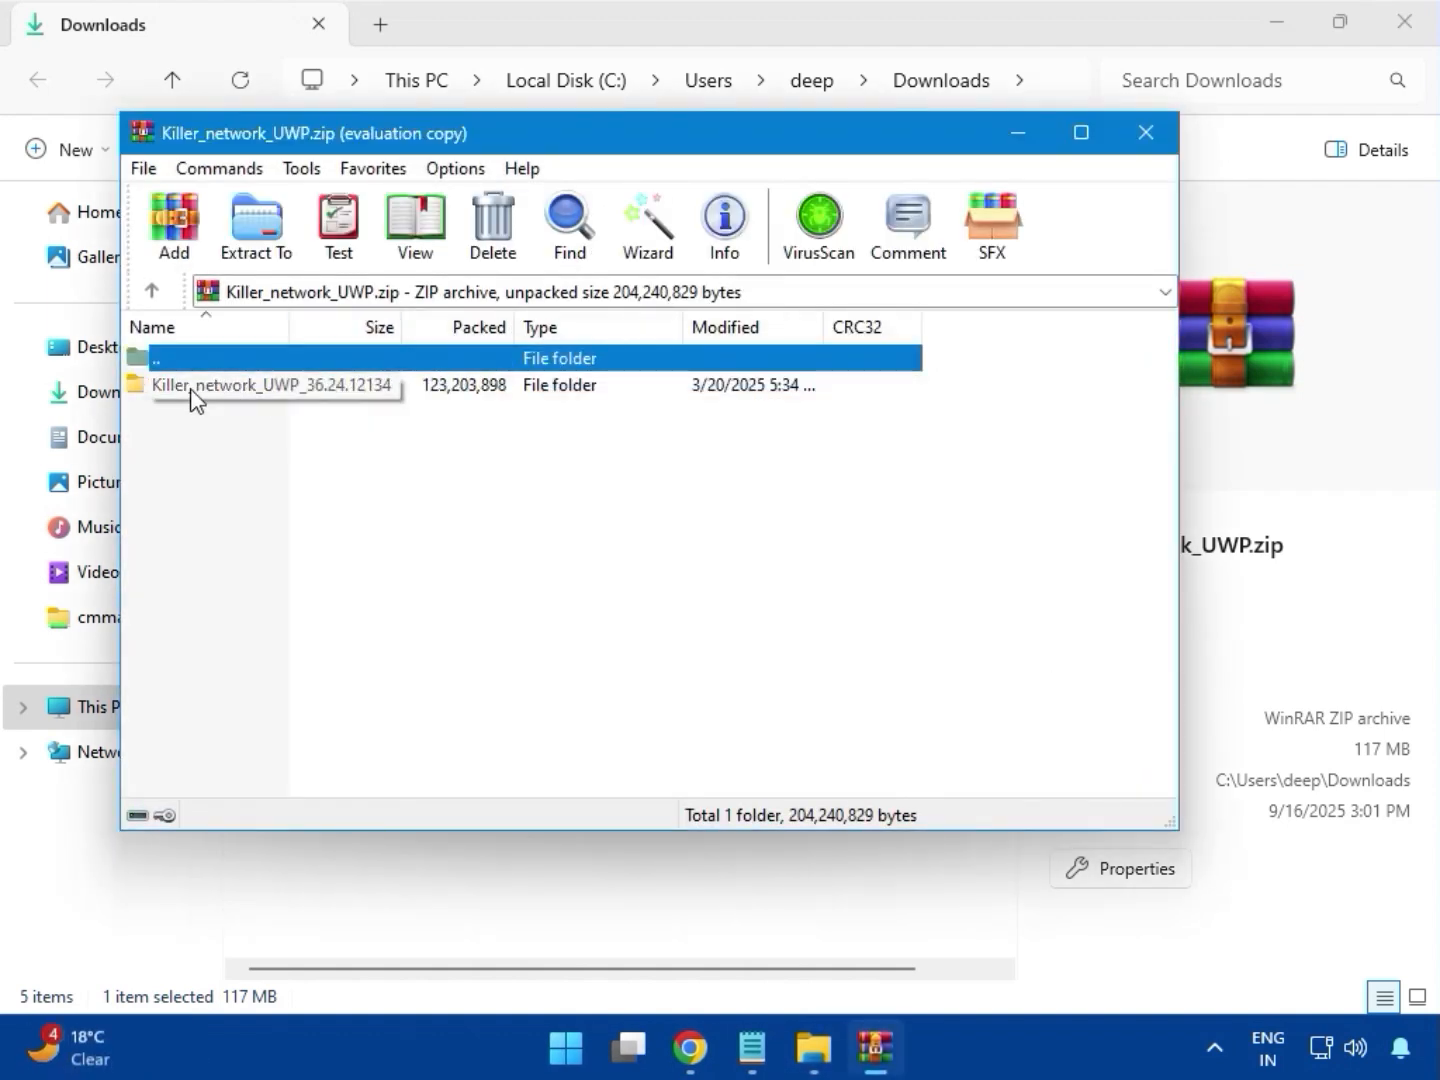
{"action": "left_click", "coordinate": [228, 386]}
{"action": "double_click", "coordinate": [236, 388]}
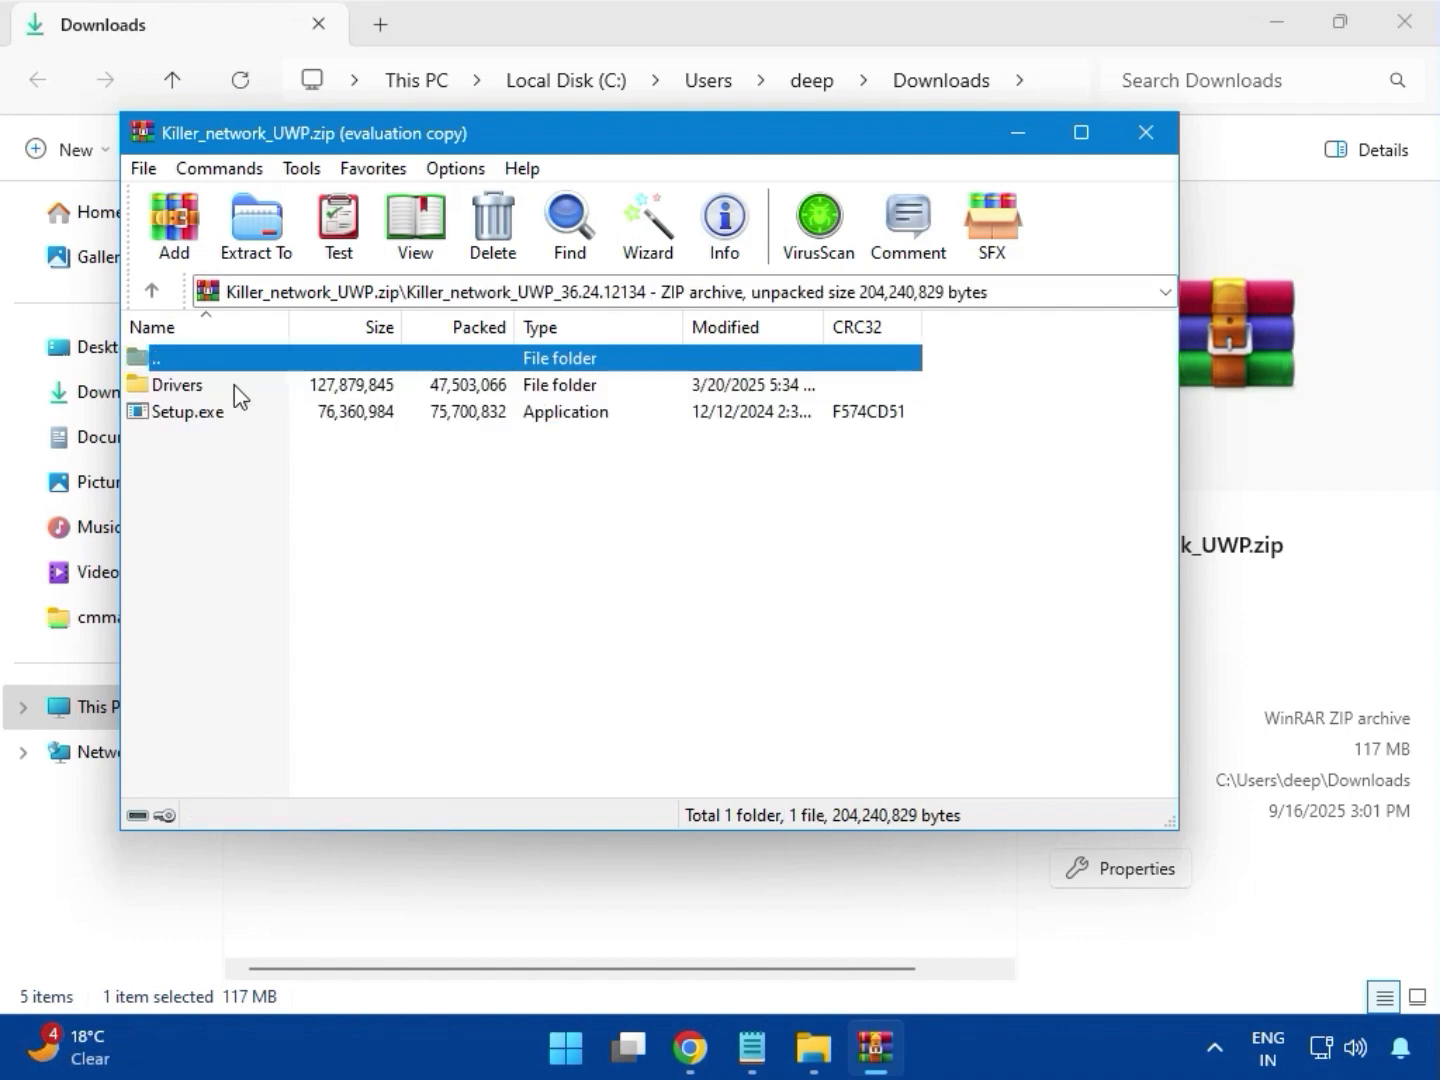
Launch Setup.exe from the Killer network driver folder and grant it administrator permission
{"action": "left_click", "coordinate": [217, 413]}
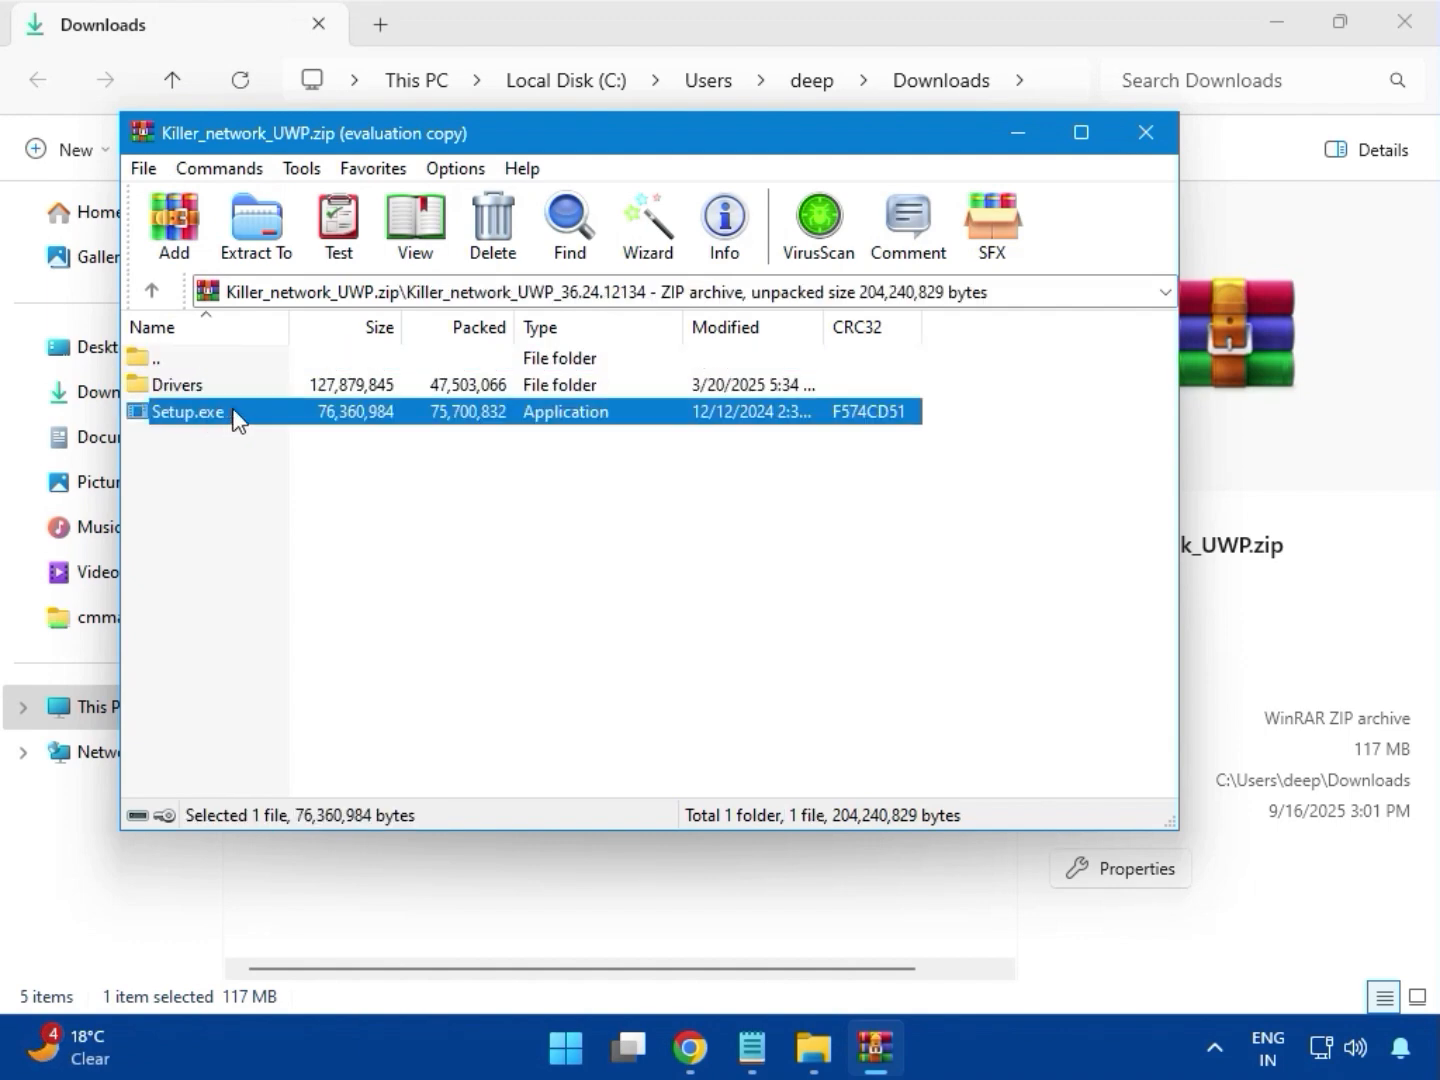
{"action": "double_click", "coordinate": [234, 414]}
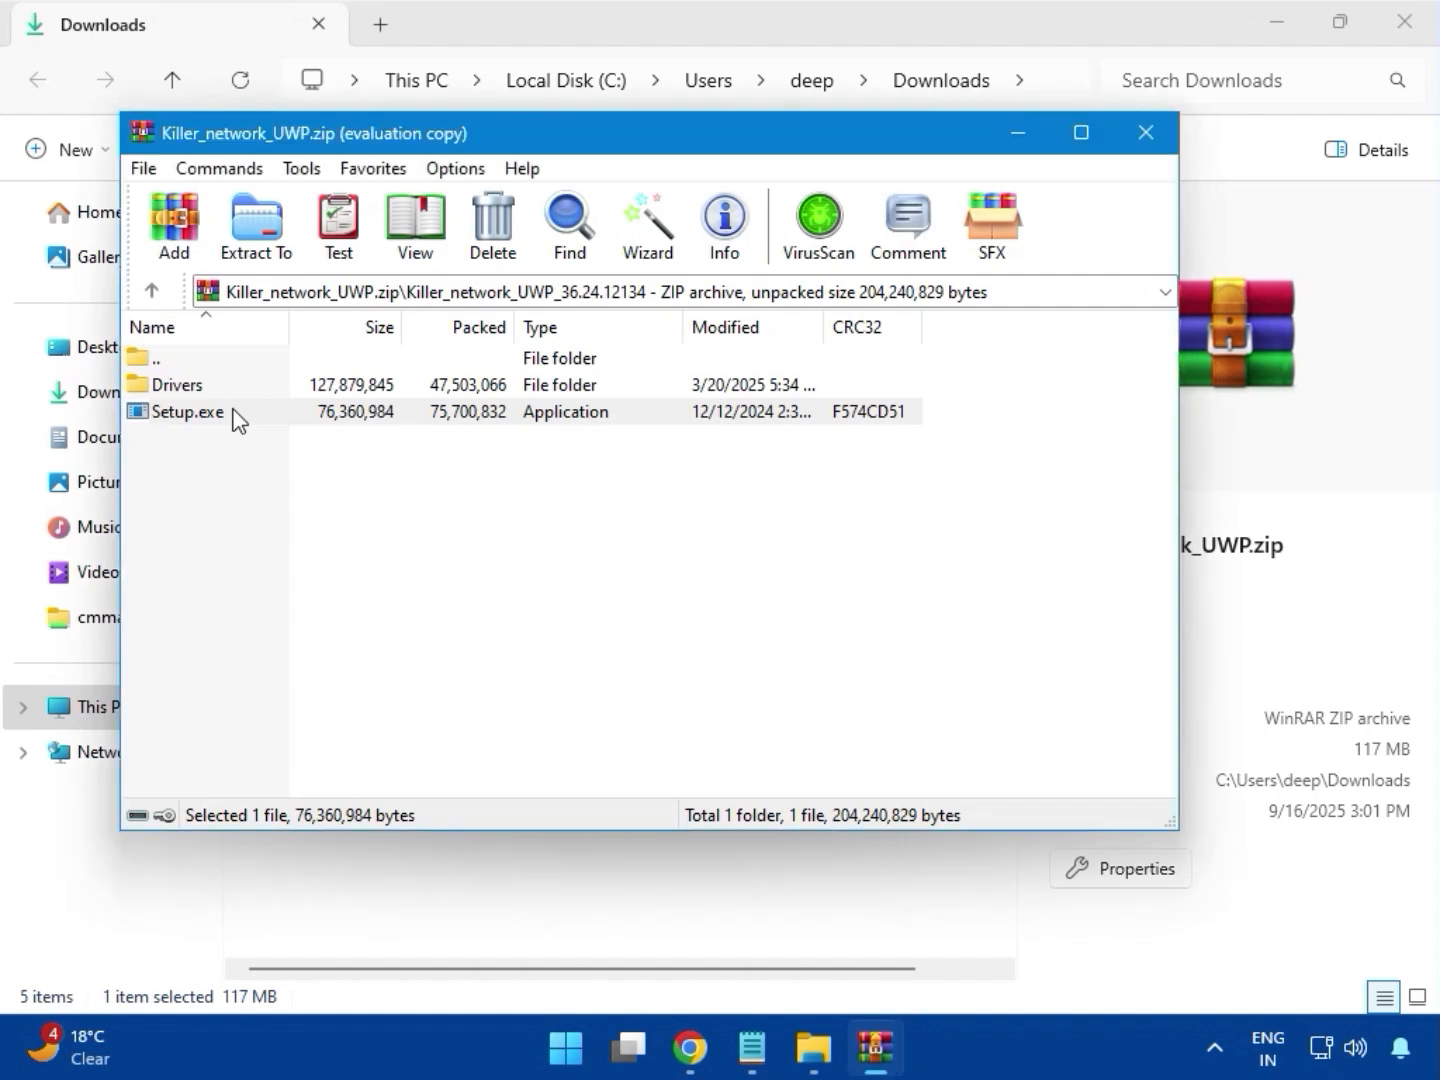
{"action": "left_click", "coordinate": [237, 414]}
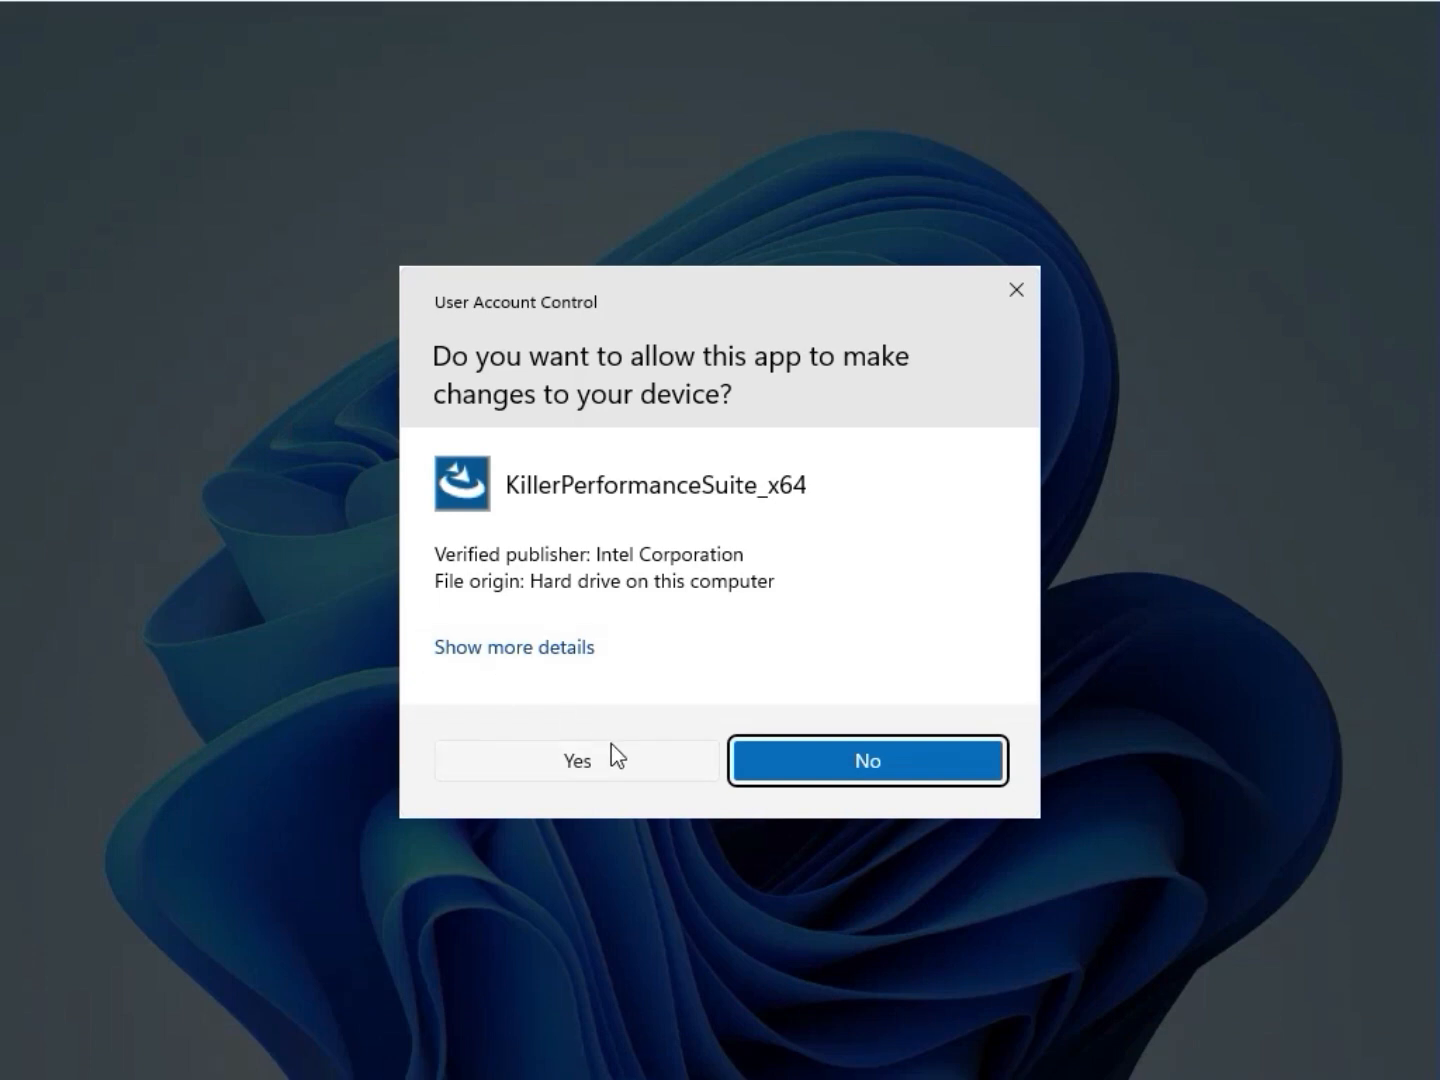
{"action": "left_click", "coordinate": [616, 762]}
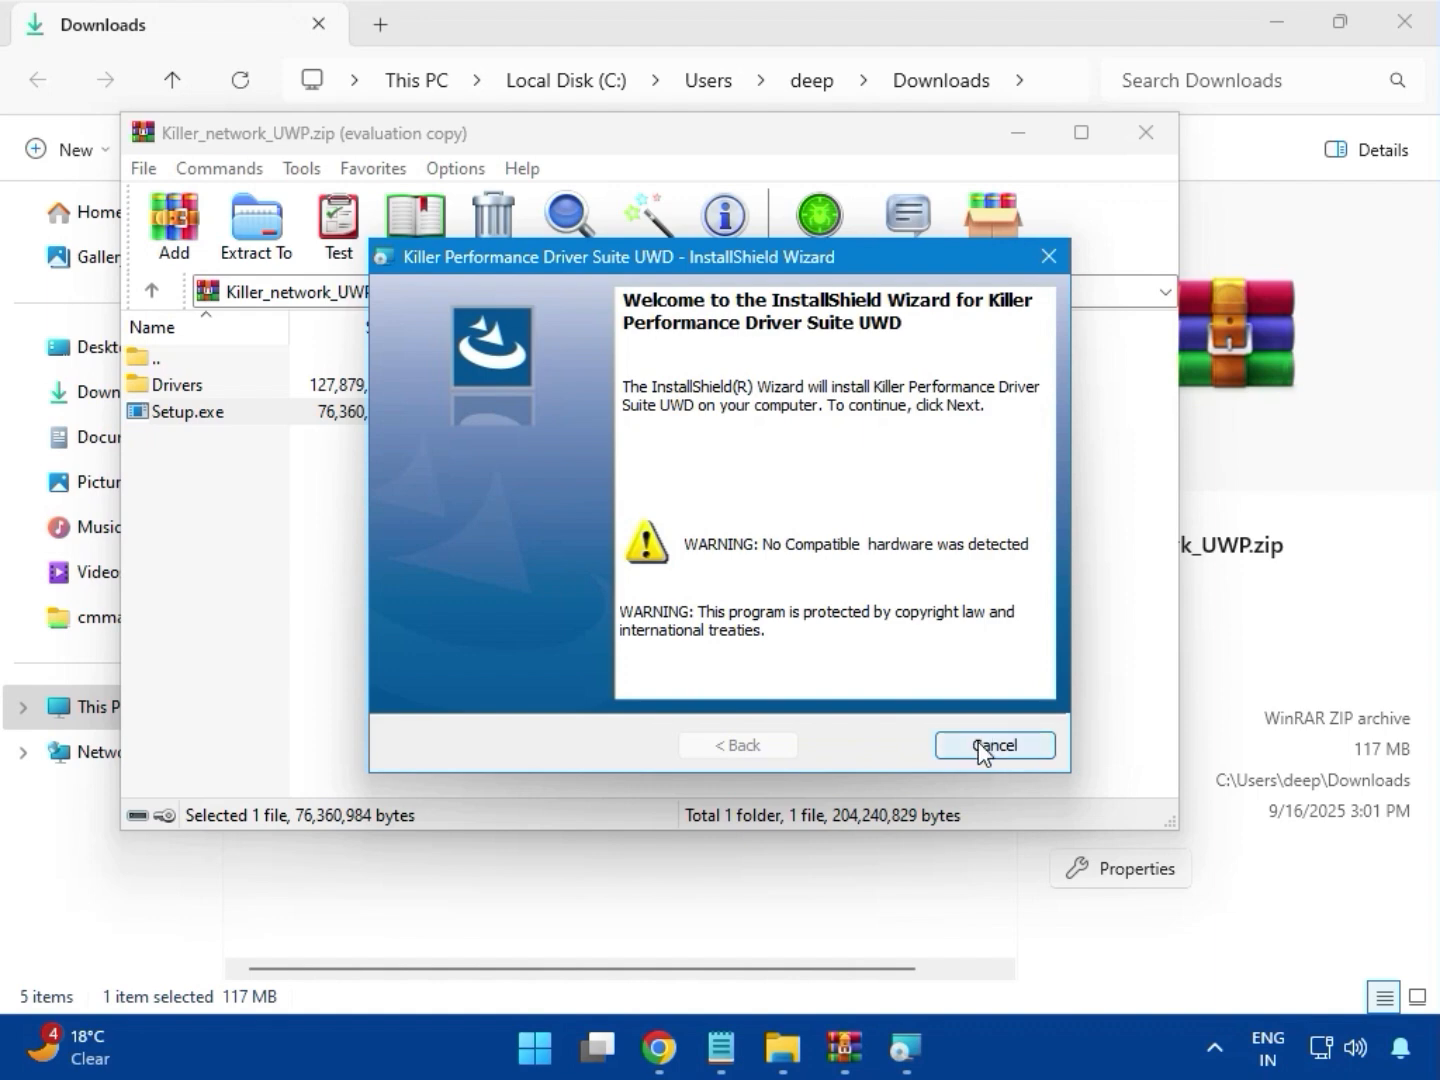
Cancel the Killer Performance Driver Suite UWD installation, exit the wizard and close the archive
{"action": "left_click", "coordinate": [979, 744]}
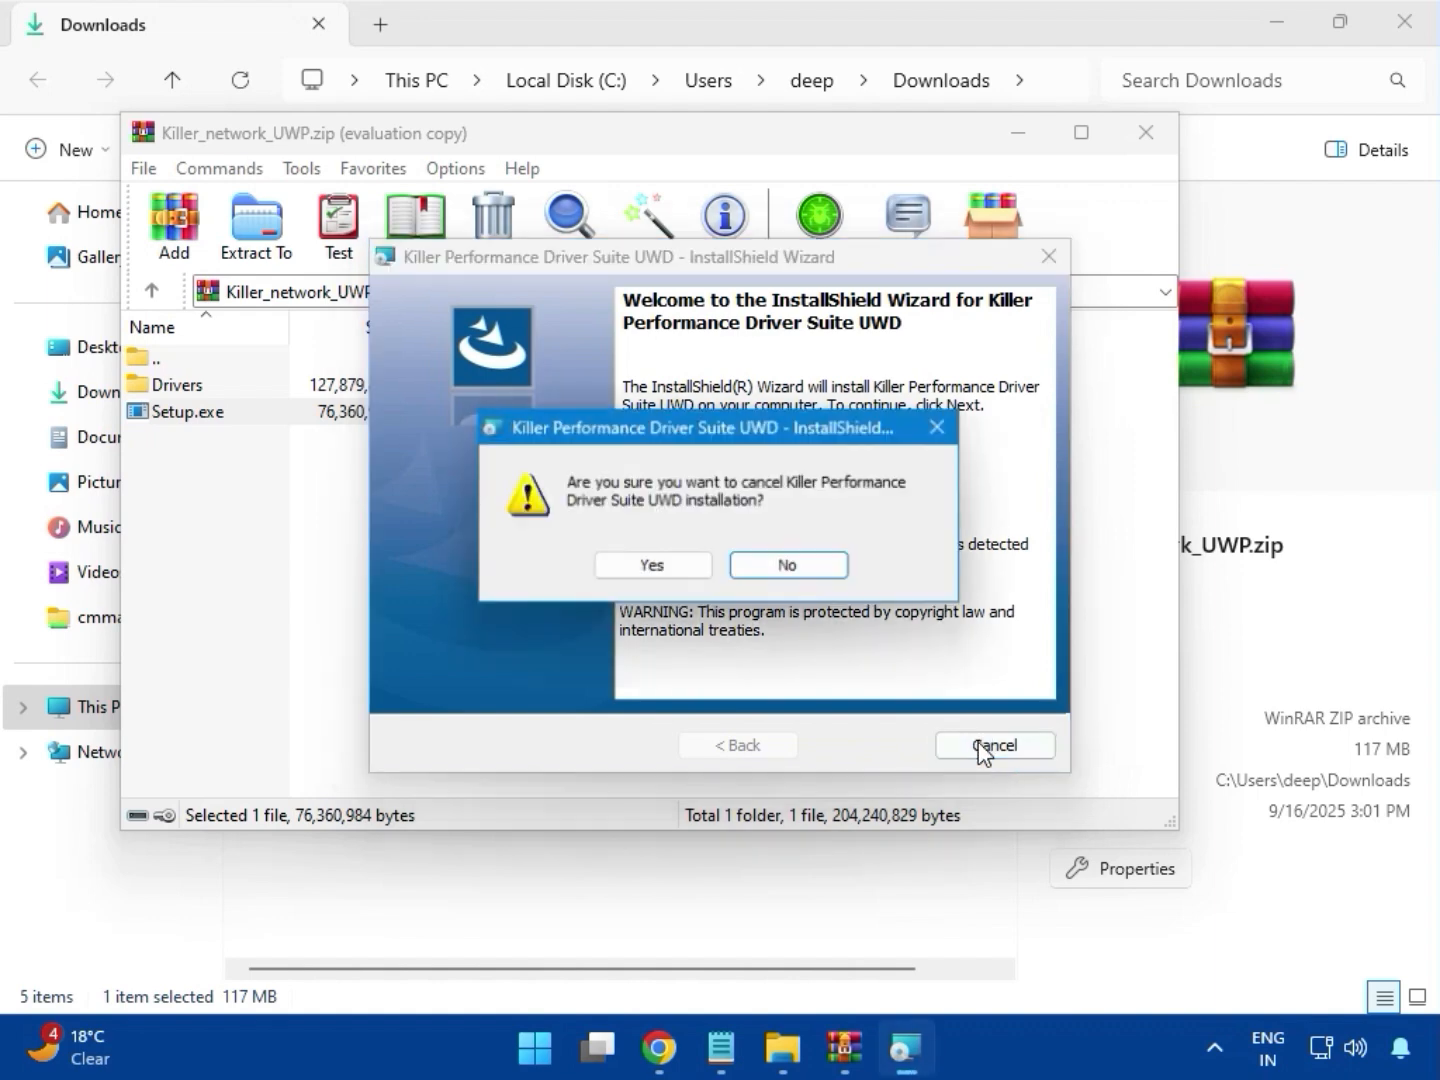
{"action": "left_click", "coordinate": [655, 565]}
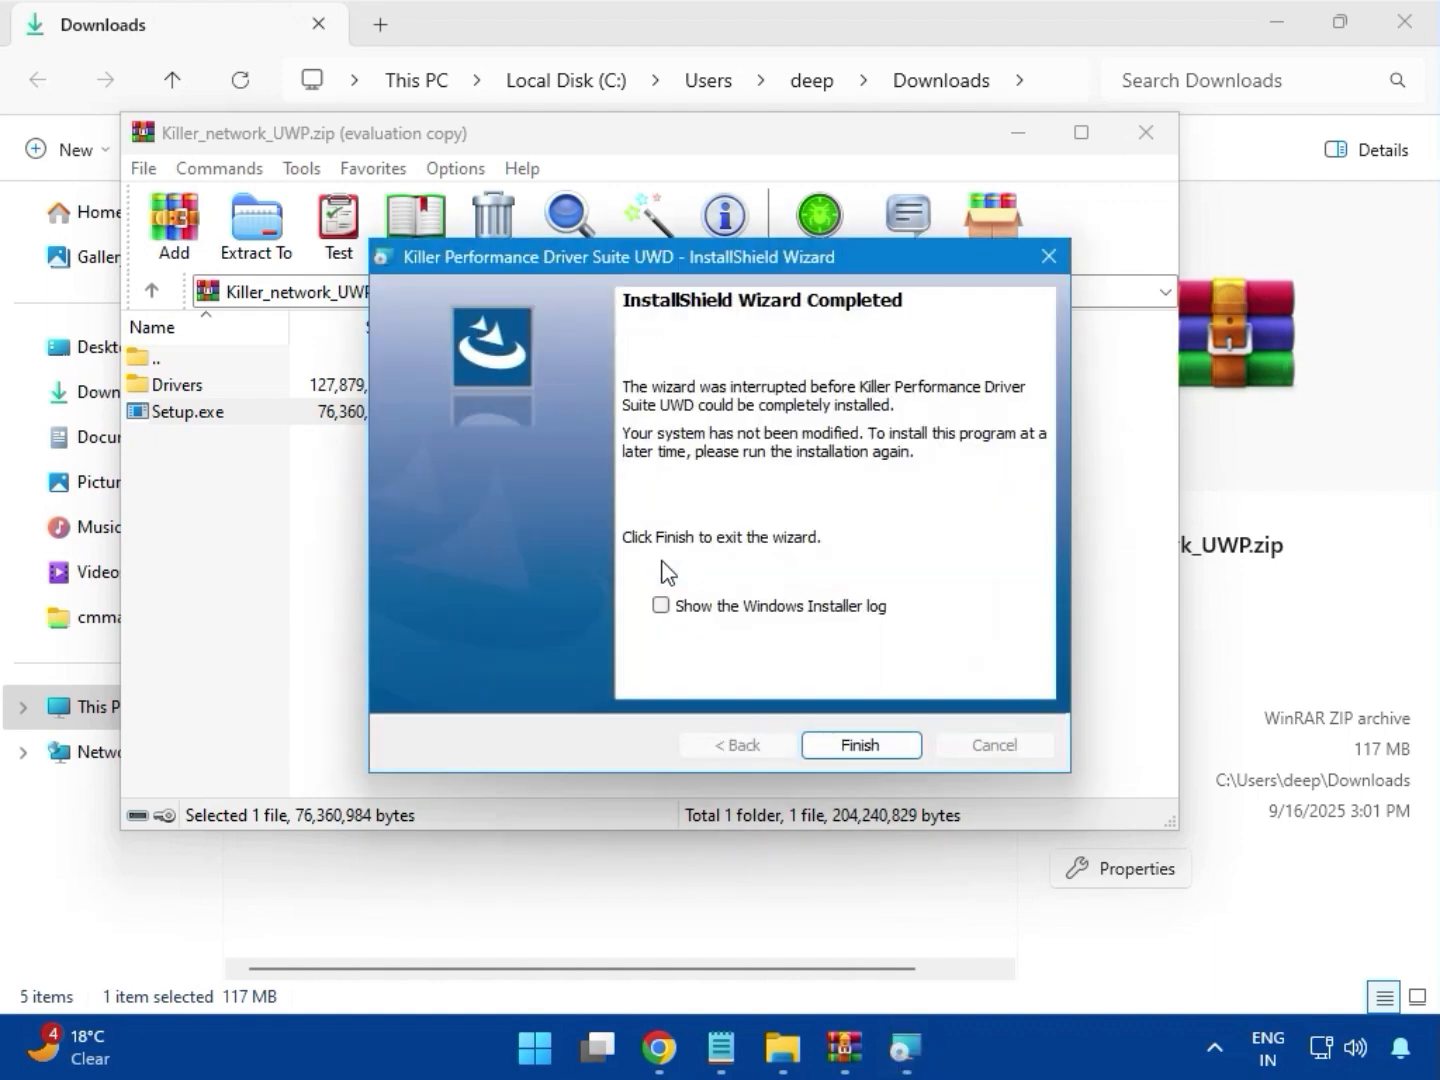
{"action": "left_click", "coordinate": [862, 744]}
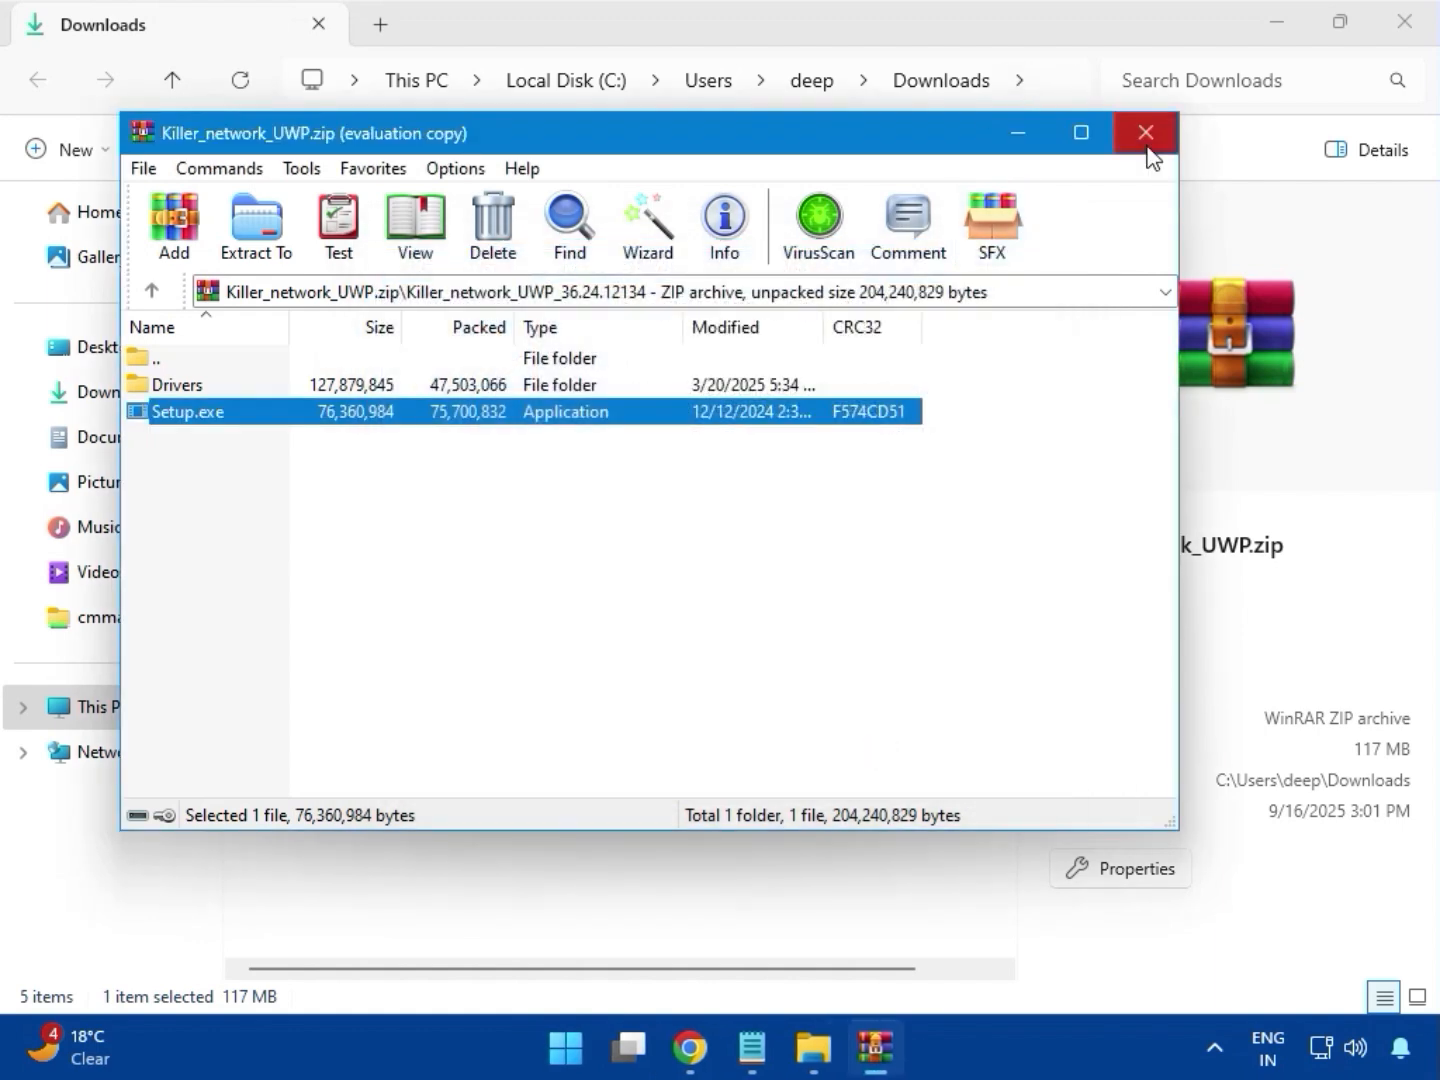
{"action": "left_click", "coordinate": [1147, 145]}
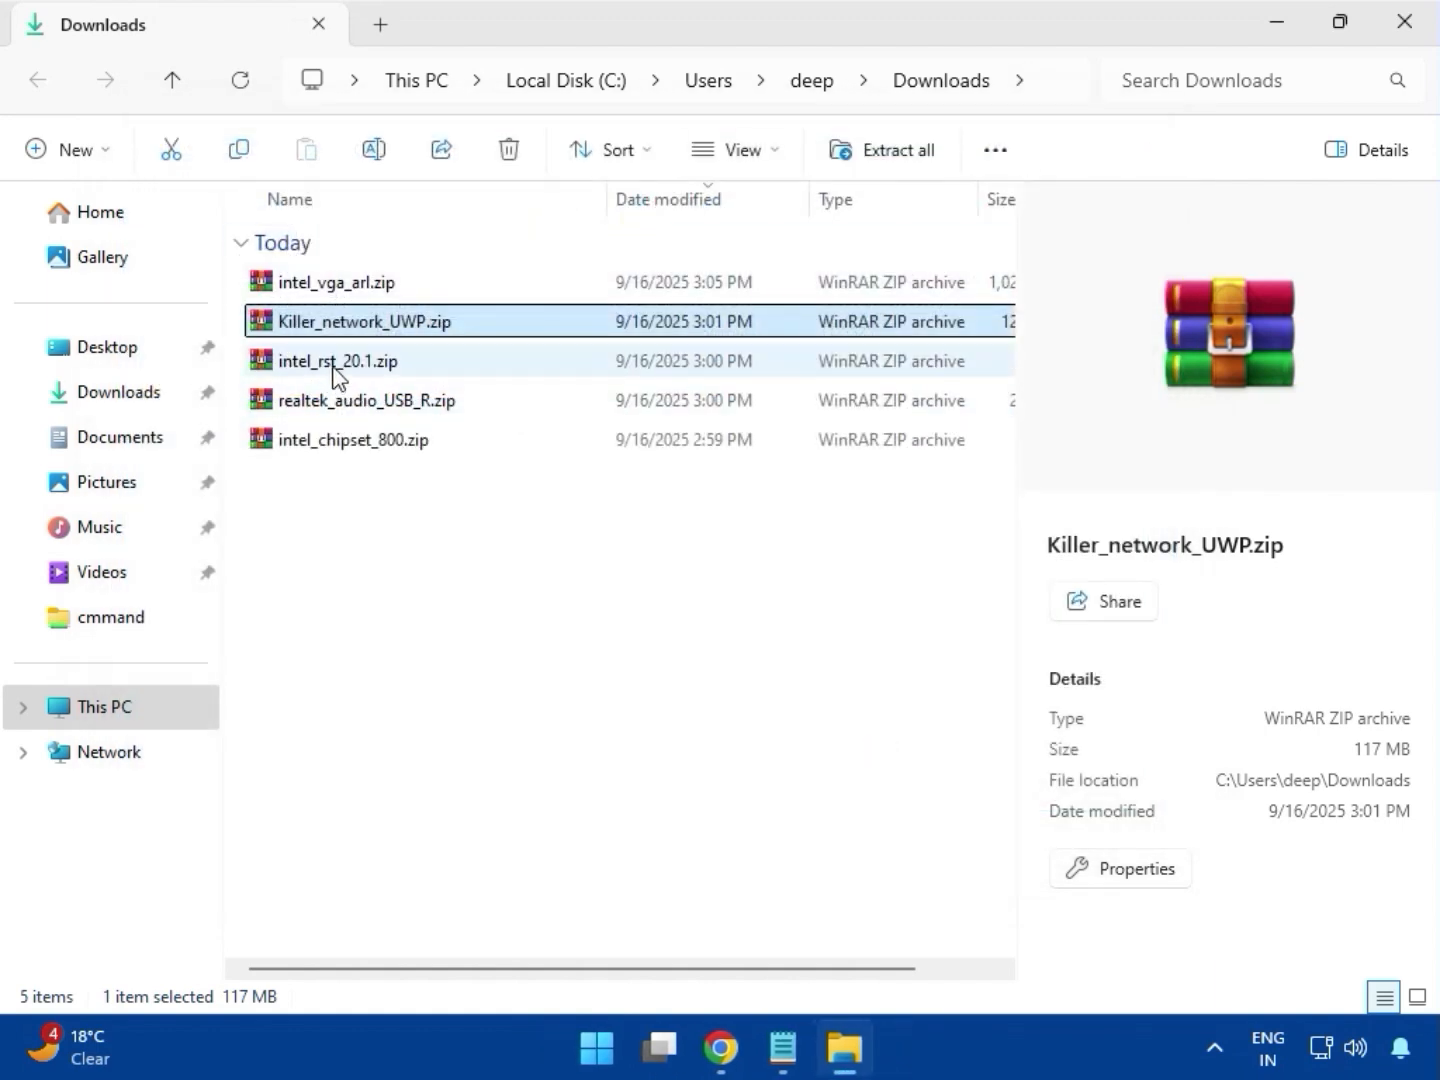
Open the Intel Rapid Storage Technology Driver folder inside intel_rst_20.1.zip, widening the archive's Name column
{"action": "left_click", "coordinate": [338, 371]}
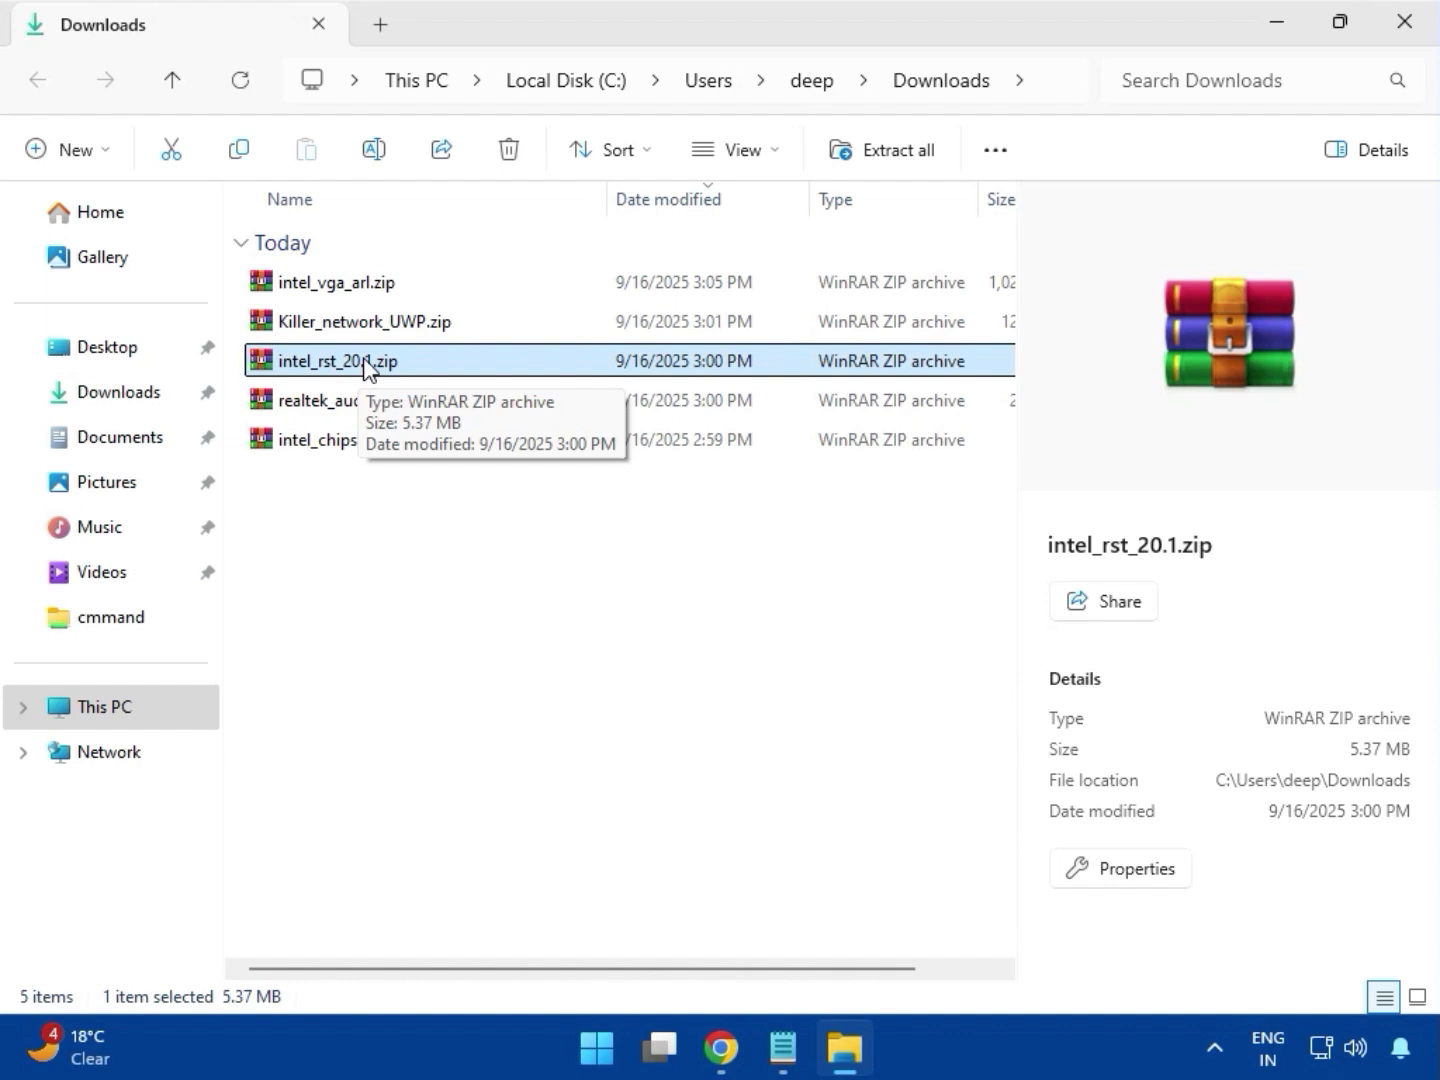
{"action": "double_click", "coordinate": [364, 362]}
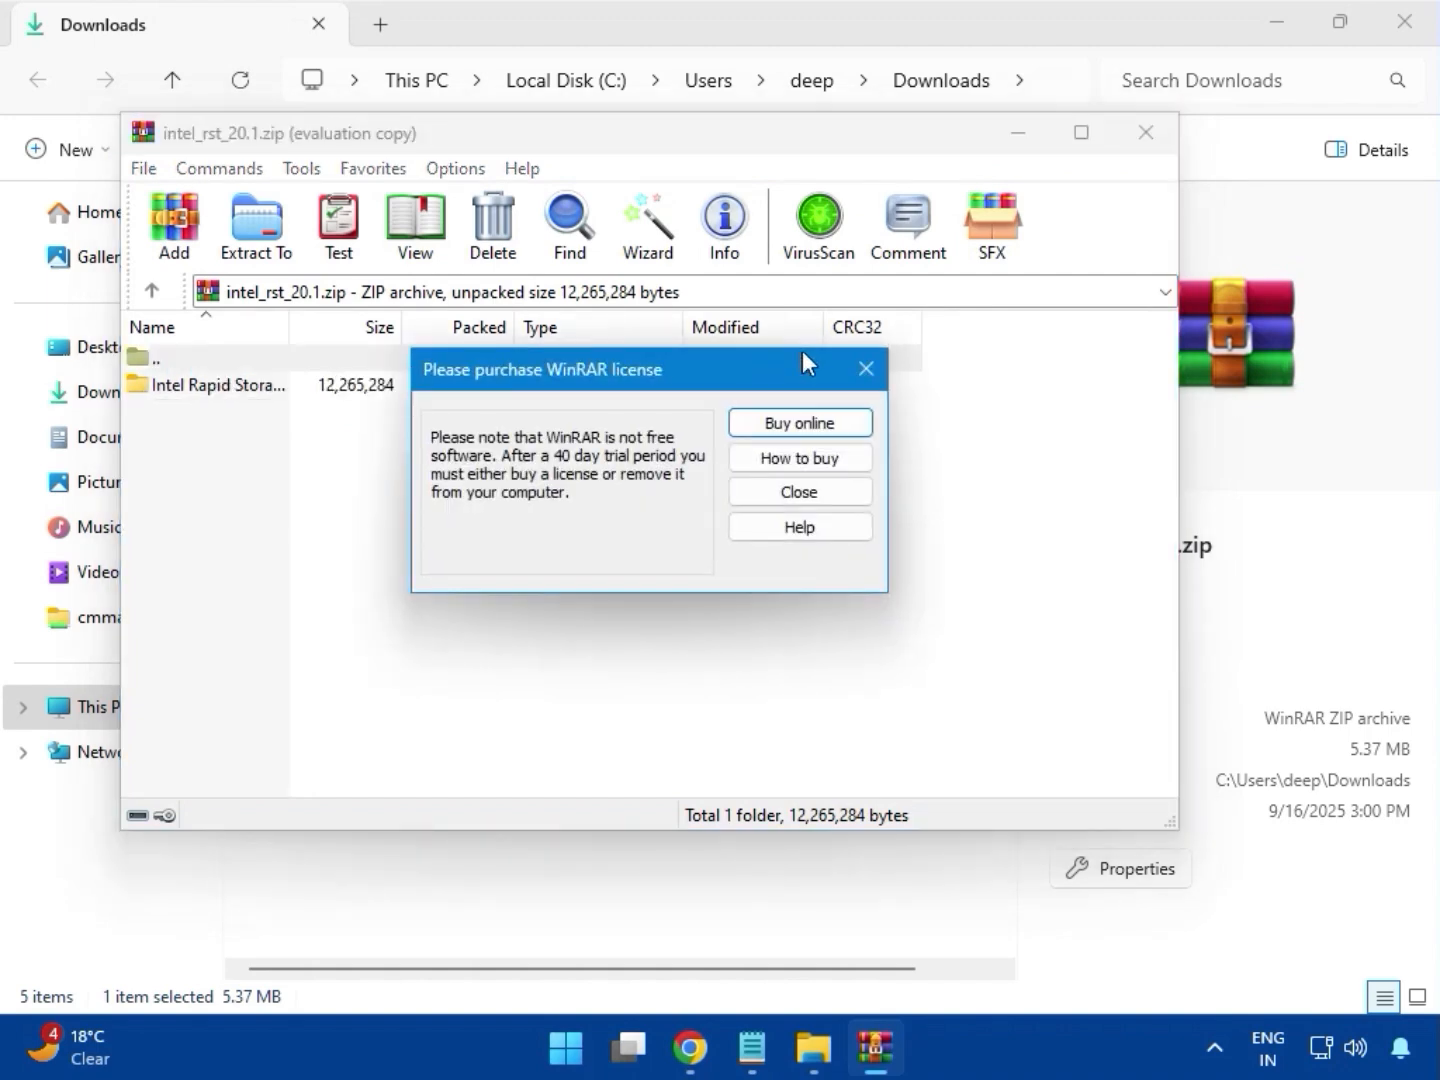
{"action": "left_click", "coordinate": [866, 369]}
{"action": "left_click_drag", "start_coordinate": [292, 328], "coordinate": [517, 335]}
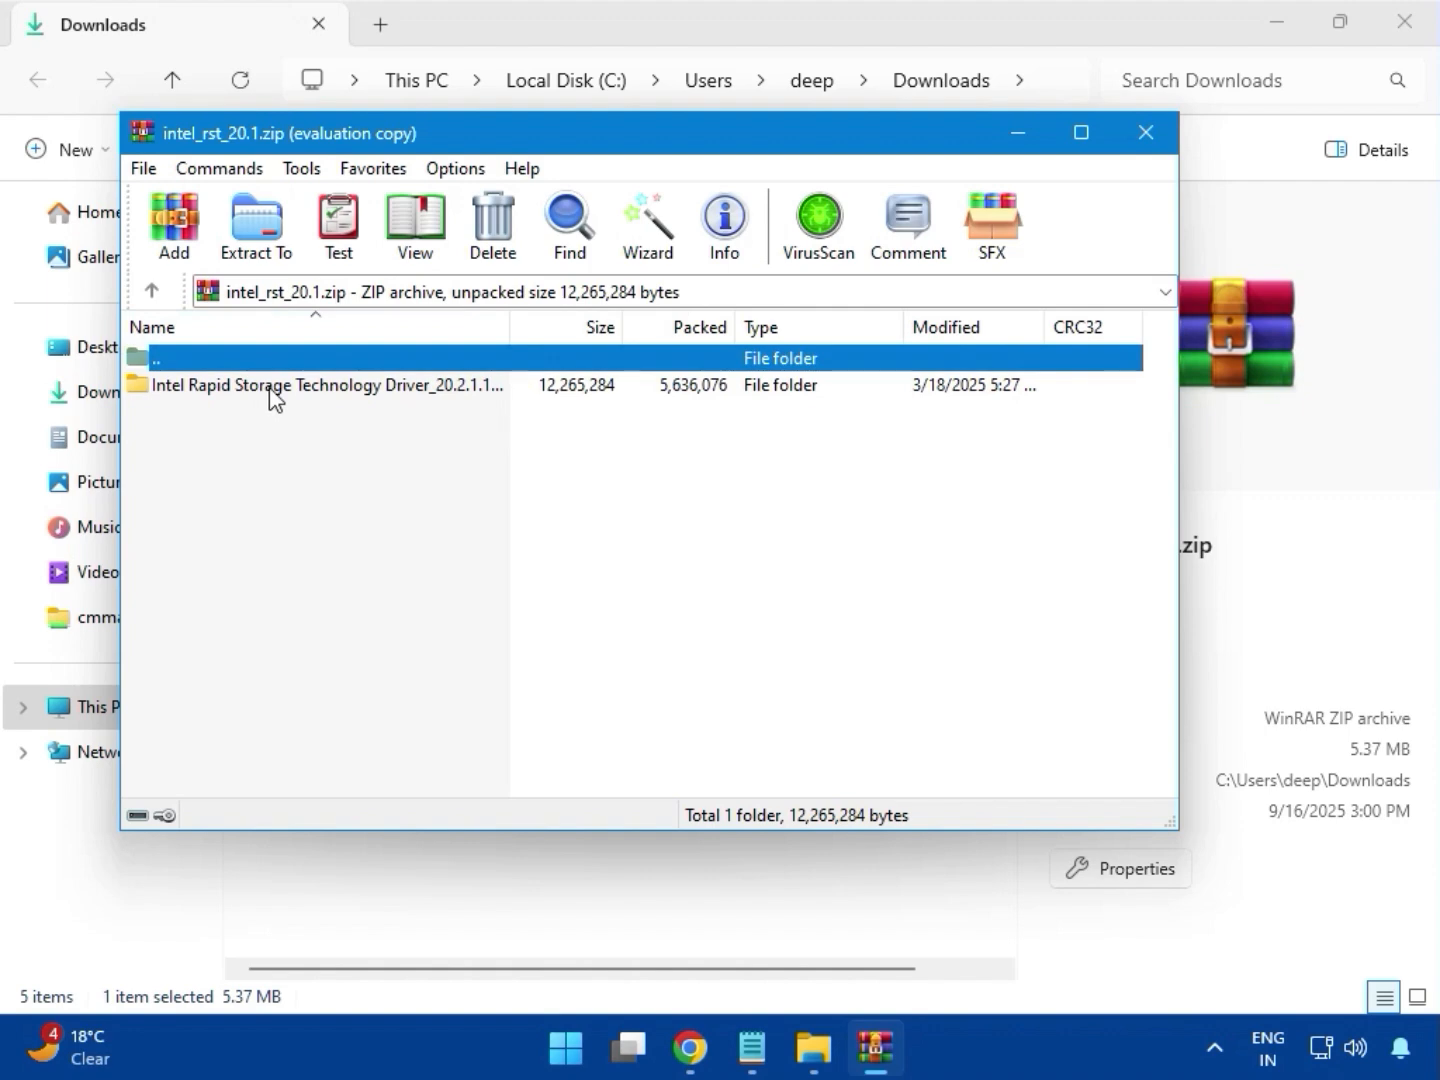
{"action": "double_click", "coordinate": [314, 383]}
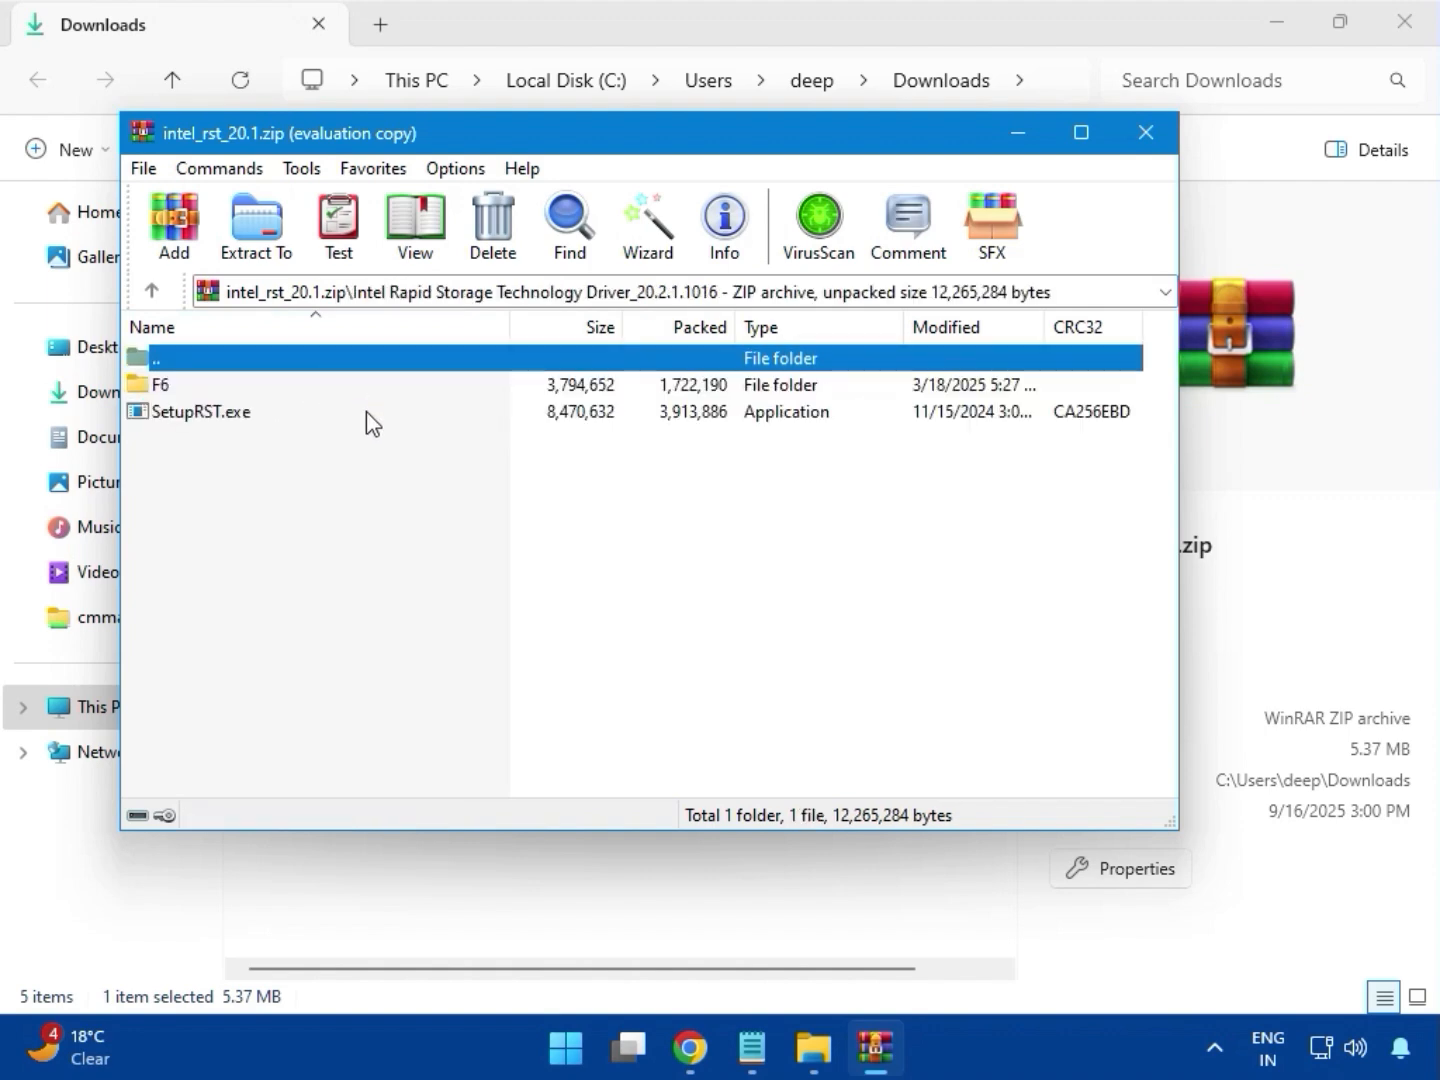
Try to install Intel Rapid Storage Technology with SetupRST.exe under administrator permission, quit the setup and close the archive
{"action": "double_click", "coordinate": [266, 420]}
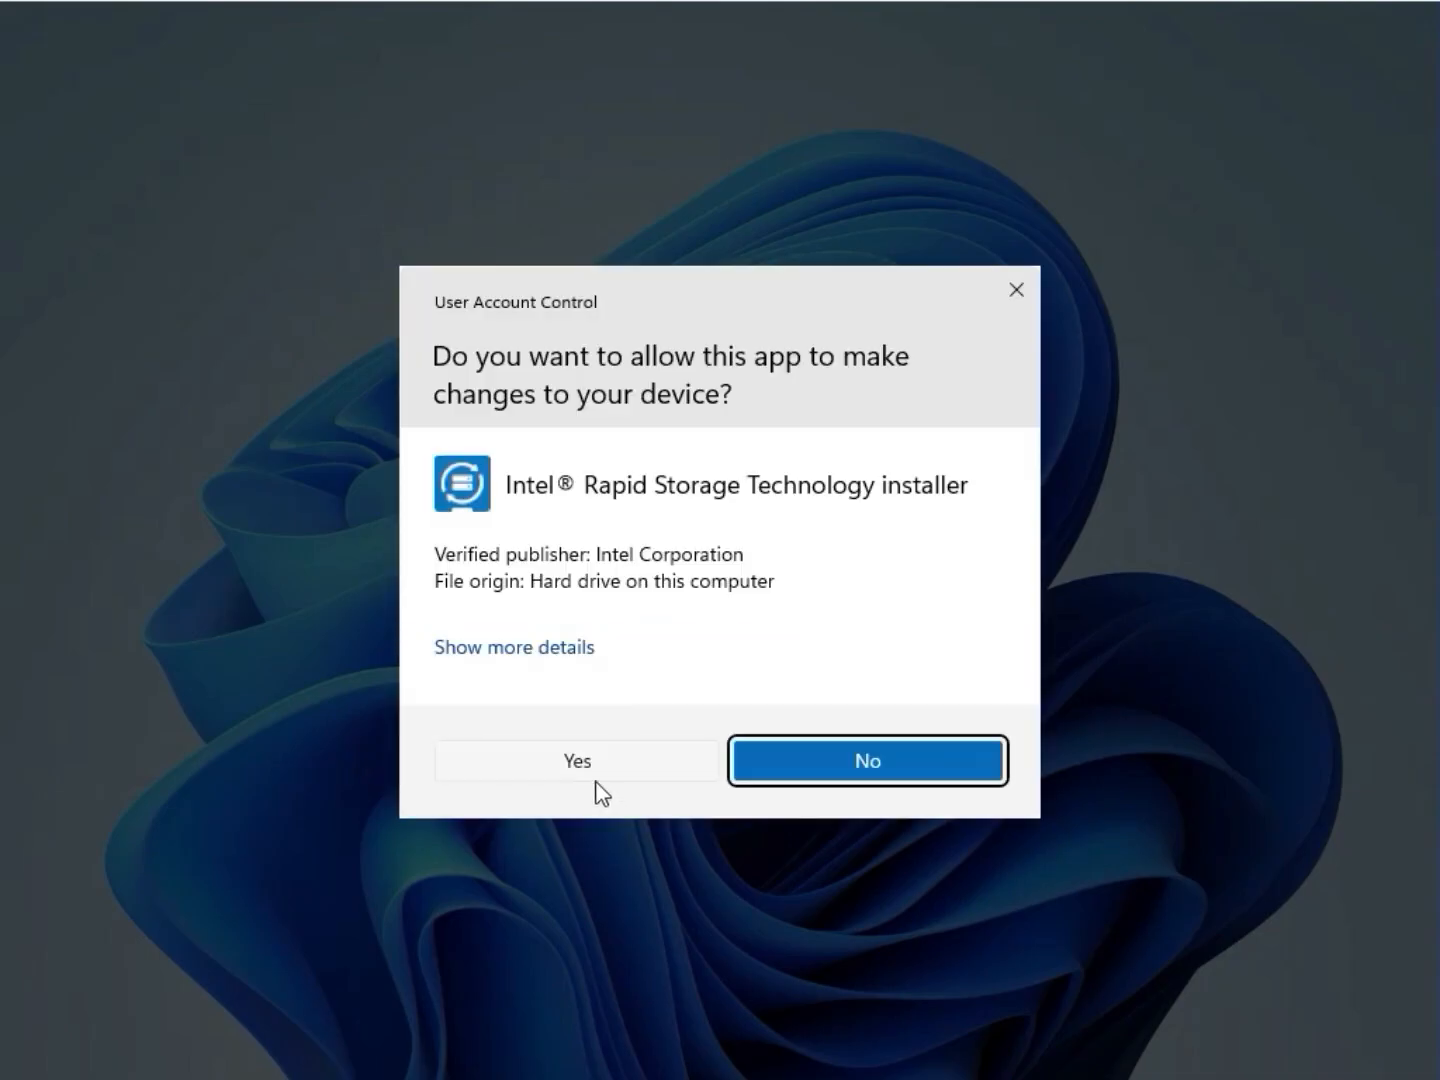
{"action": "left_click", "coordinate": [598, 769]}
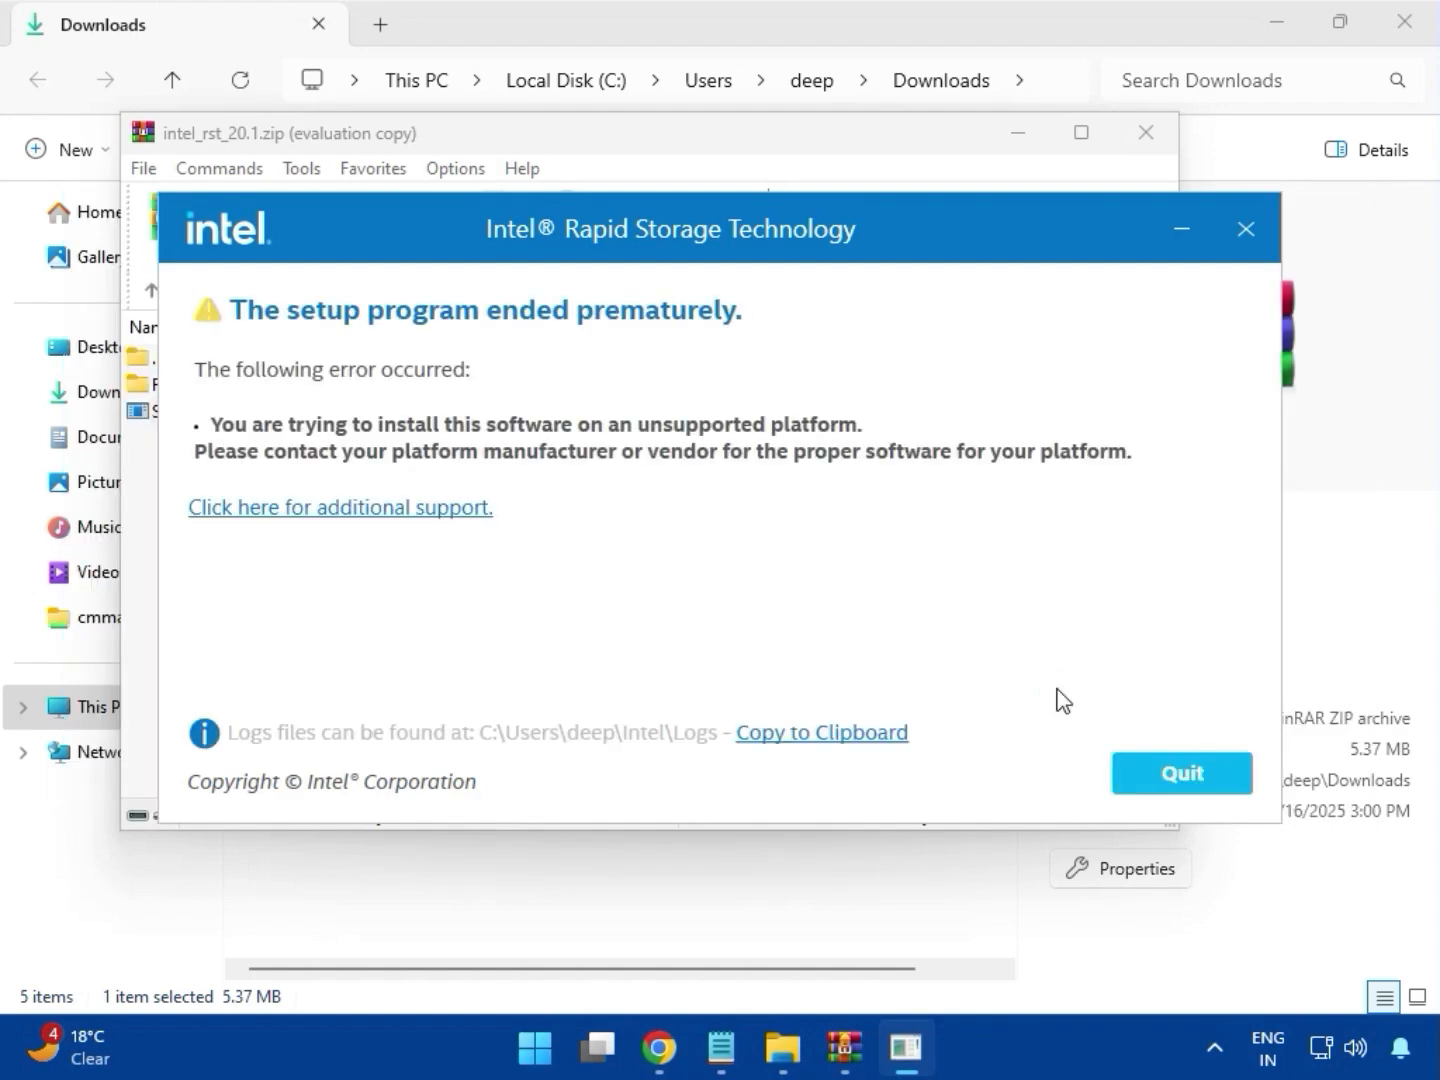
{"action": "left_click", "coordinate": [1158, 757]}
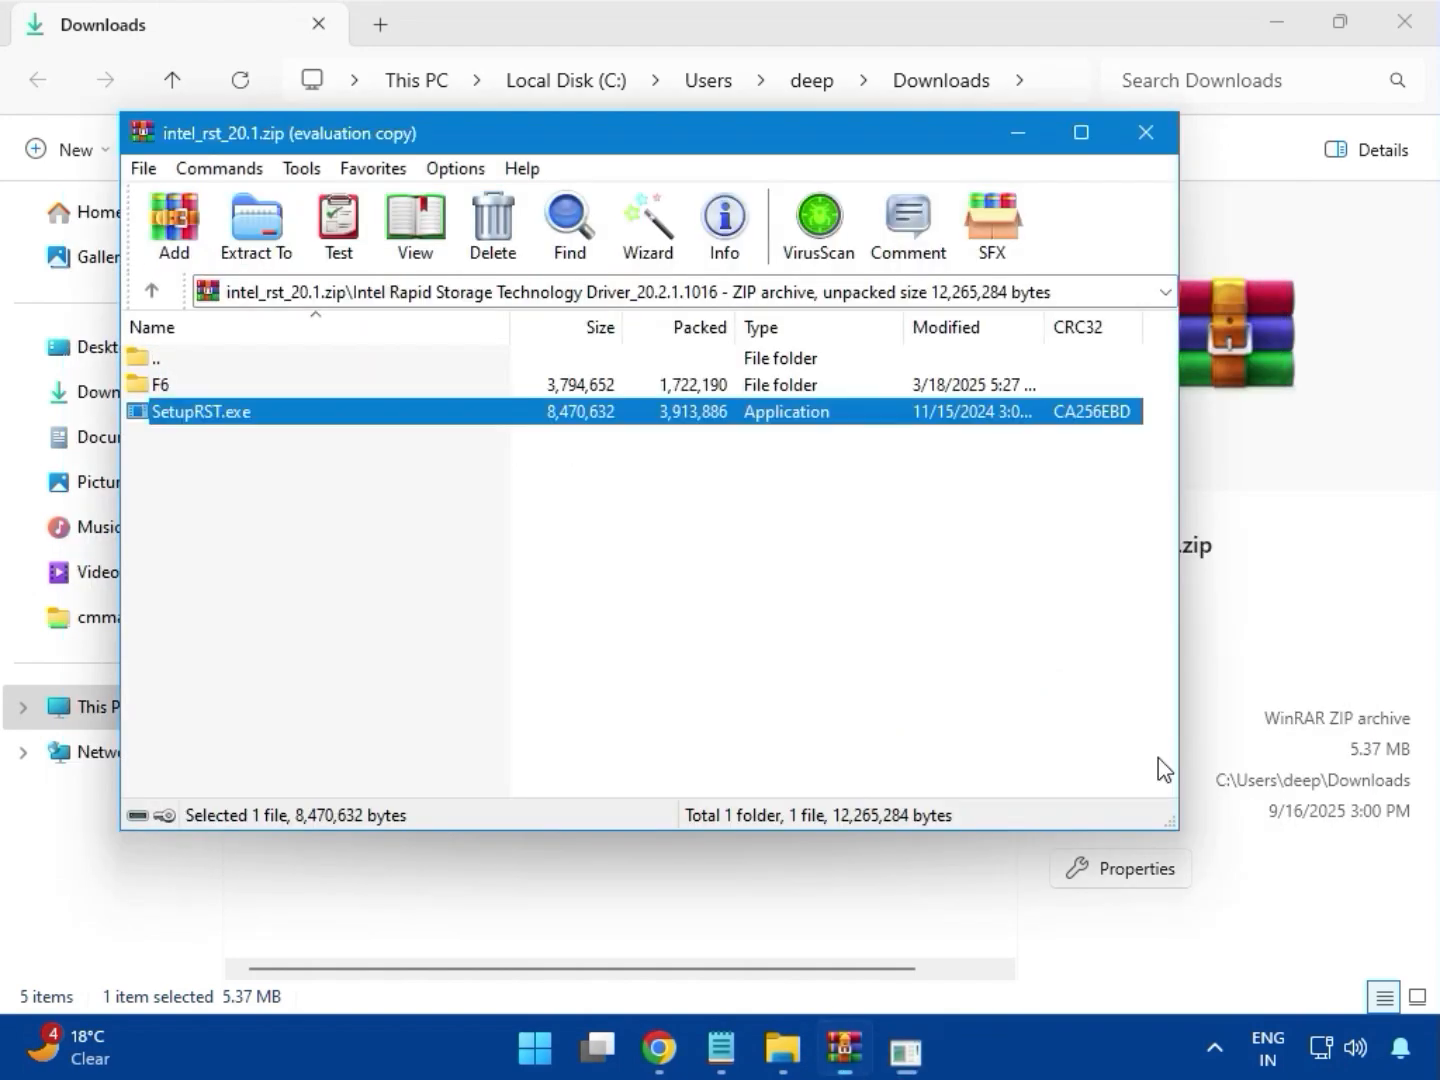
{"action": "left_click", "coordinate": [1147, 132]}
Open the Realtek USB Universal Driver folder inside realtek_audio_USB_R.zip, dismissing the WinRAR license notice
{"action": "left_click", "coordinate": [381, 403]}
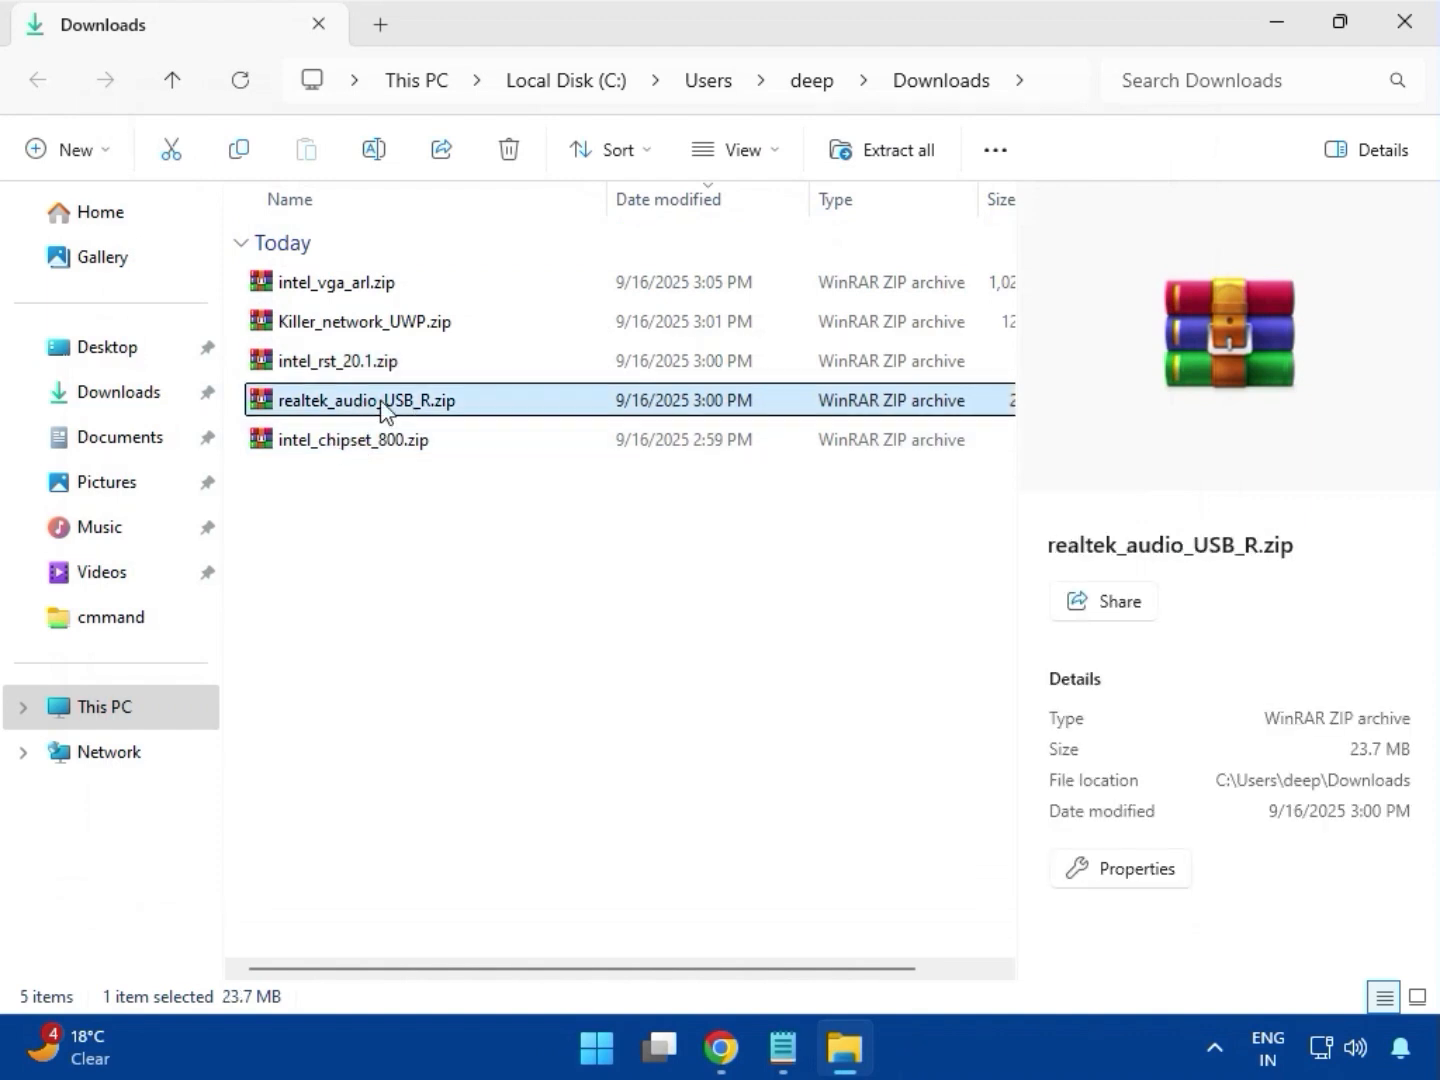
{"action": "double_click", "coordinate": [380, 400]}
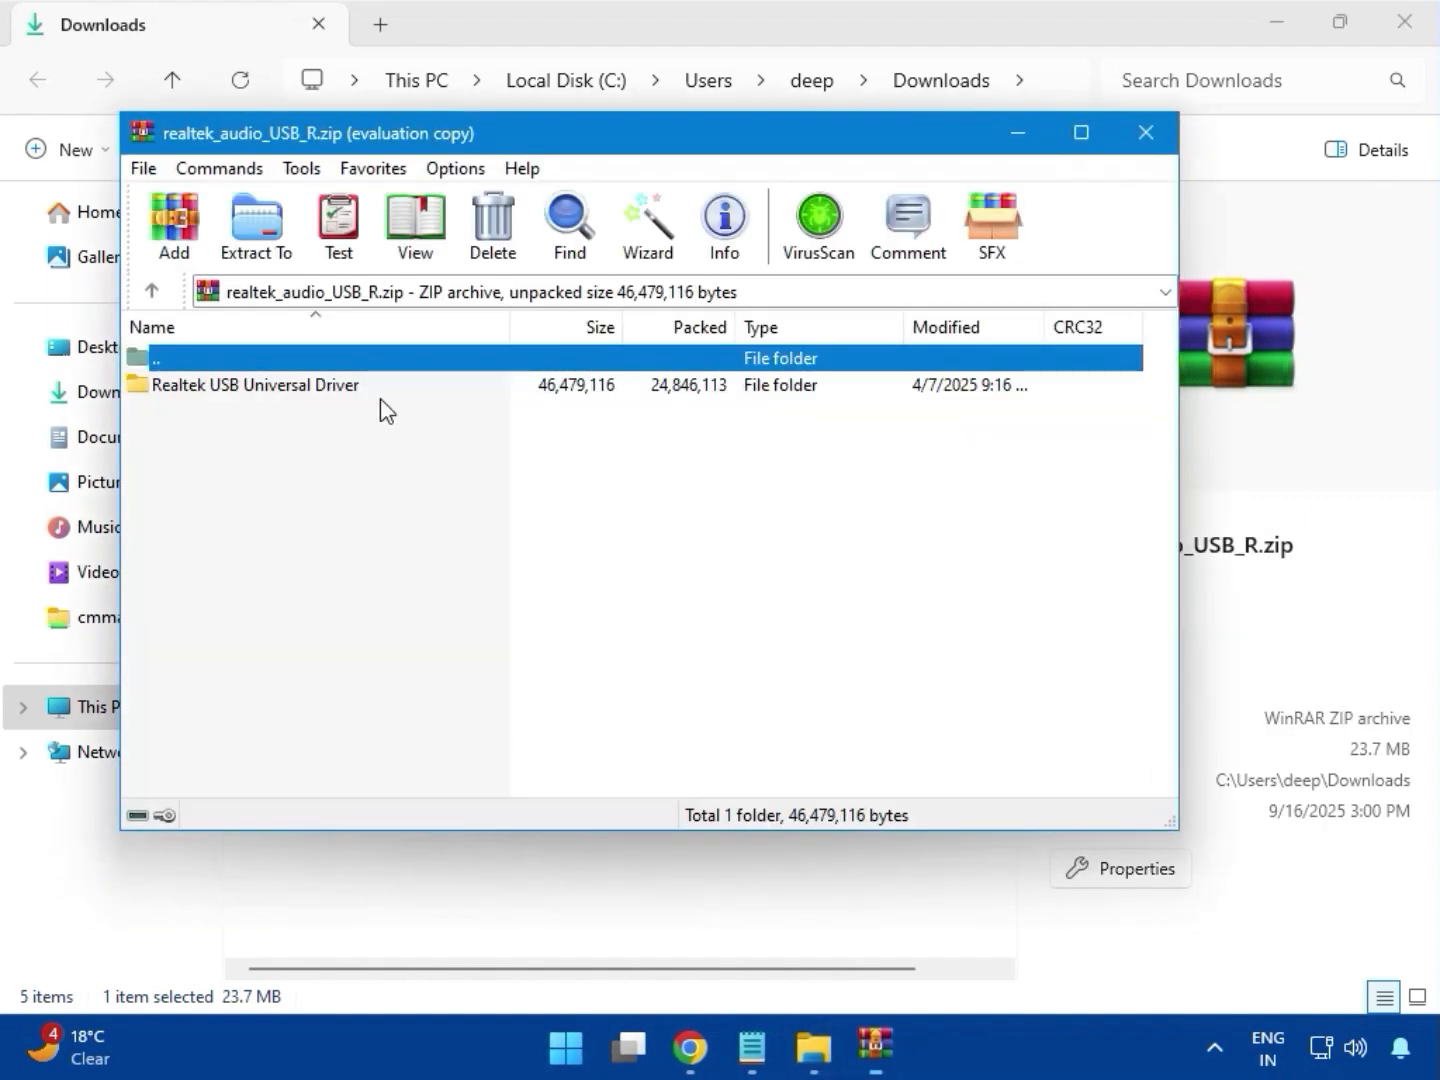
{"action": "left_click", "coordinate": [284, 395]}
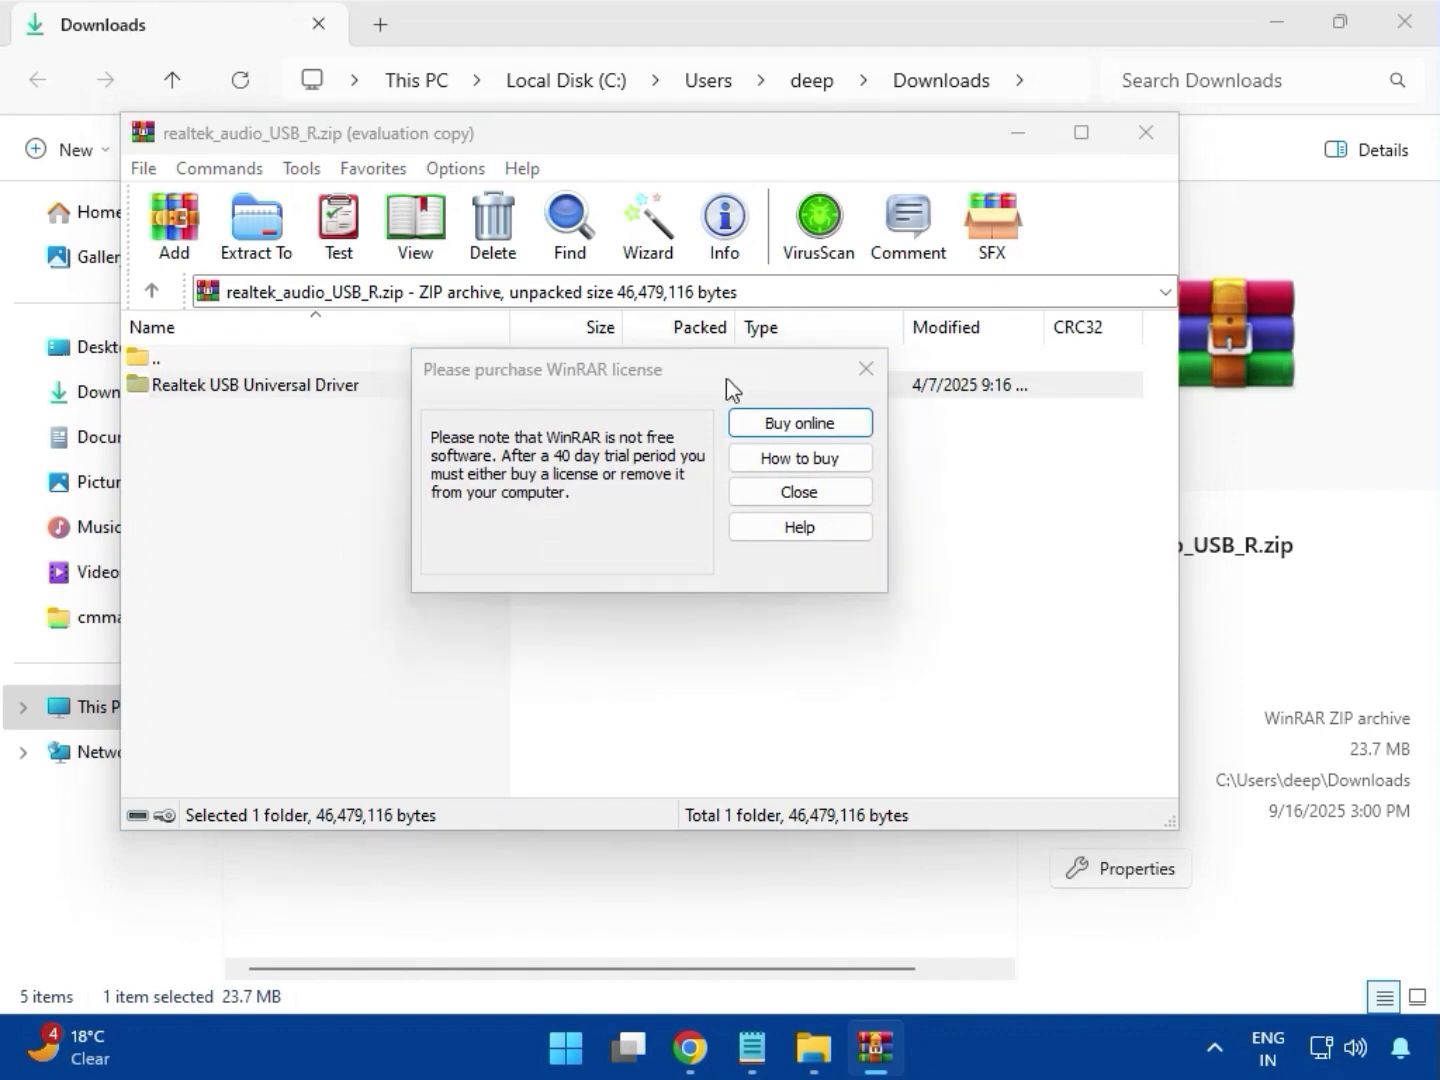
{"action": "key", "text": "Escape"}
{"action": "double_click", "coordinate": [306, 387]}
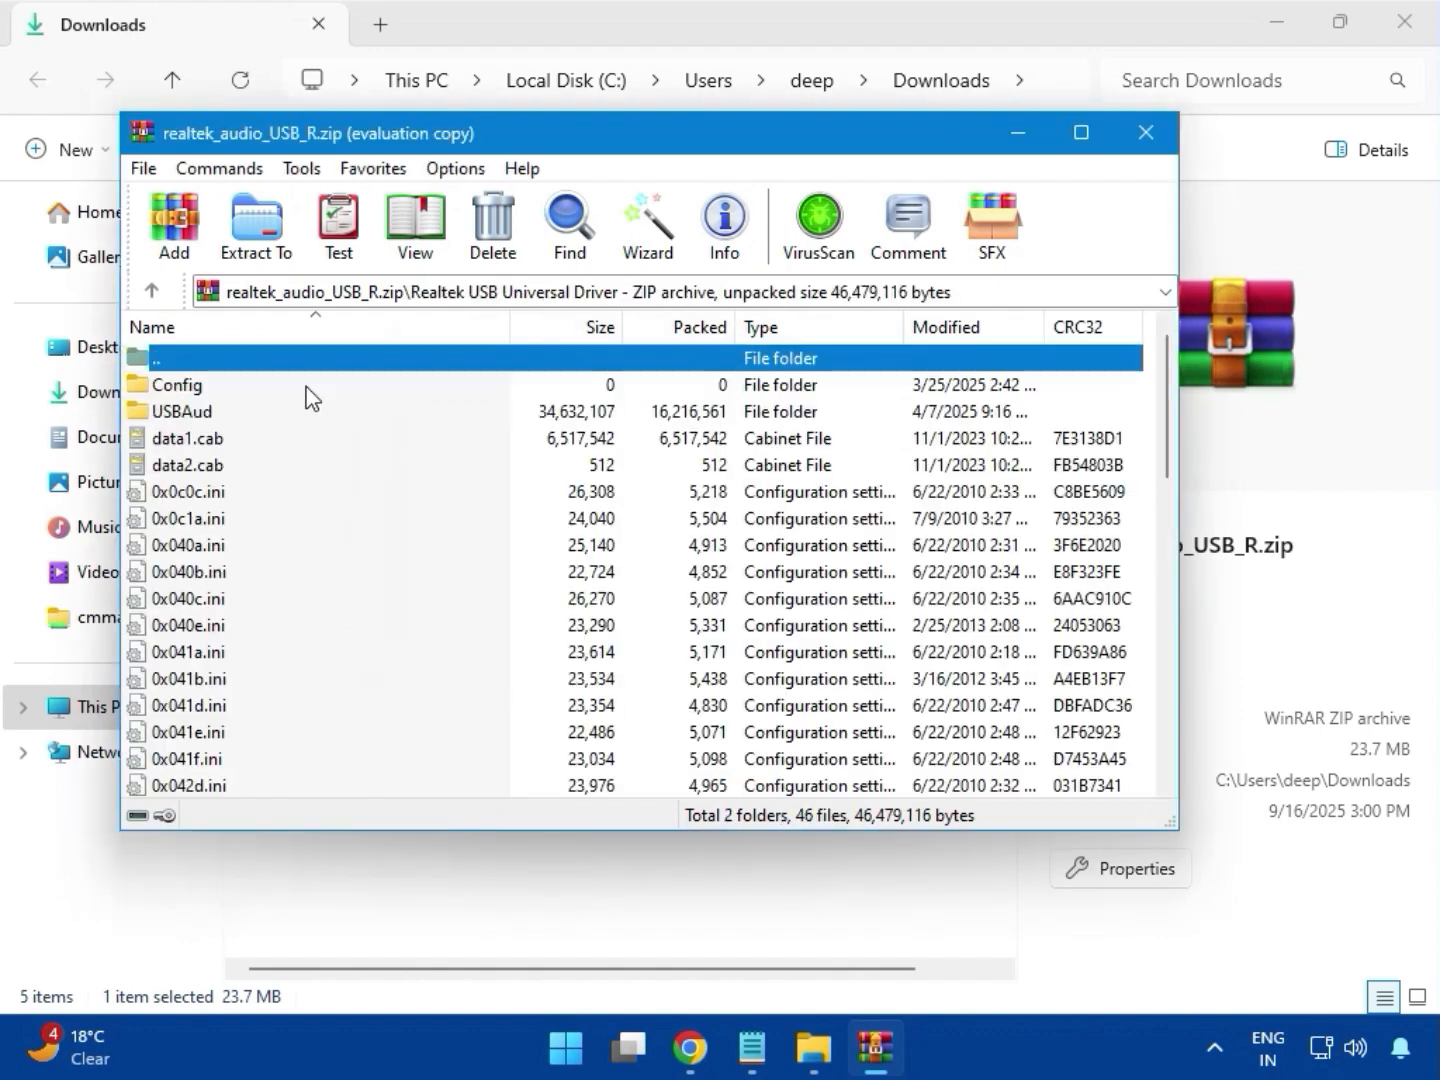
Run setup.exe from the Realtek USB Universal Driver folder with administrator permission and install Realtek USB Audio
{"action": "scroll", "coordinate": [297, 571], "scroll_direction": "down", "scroll_amount": 10}
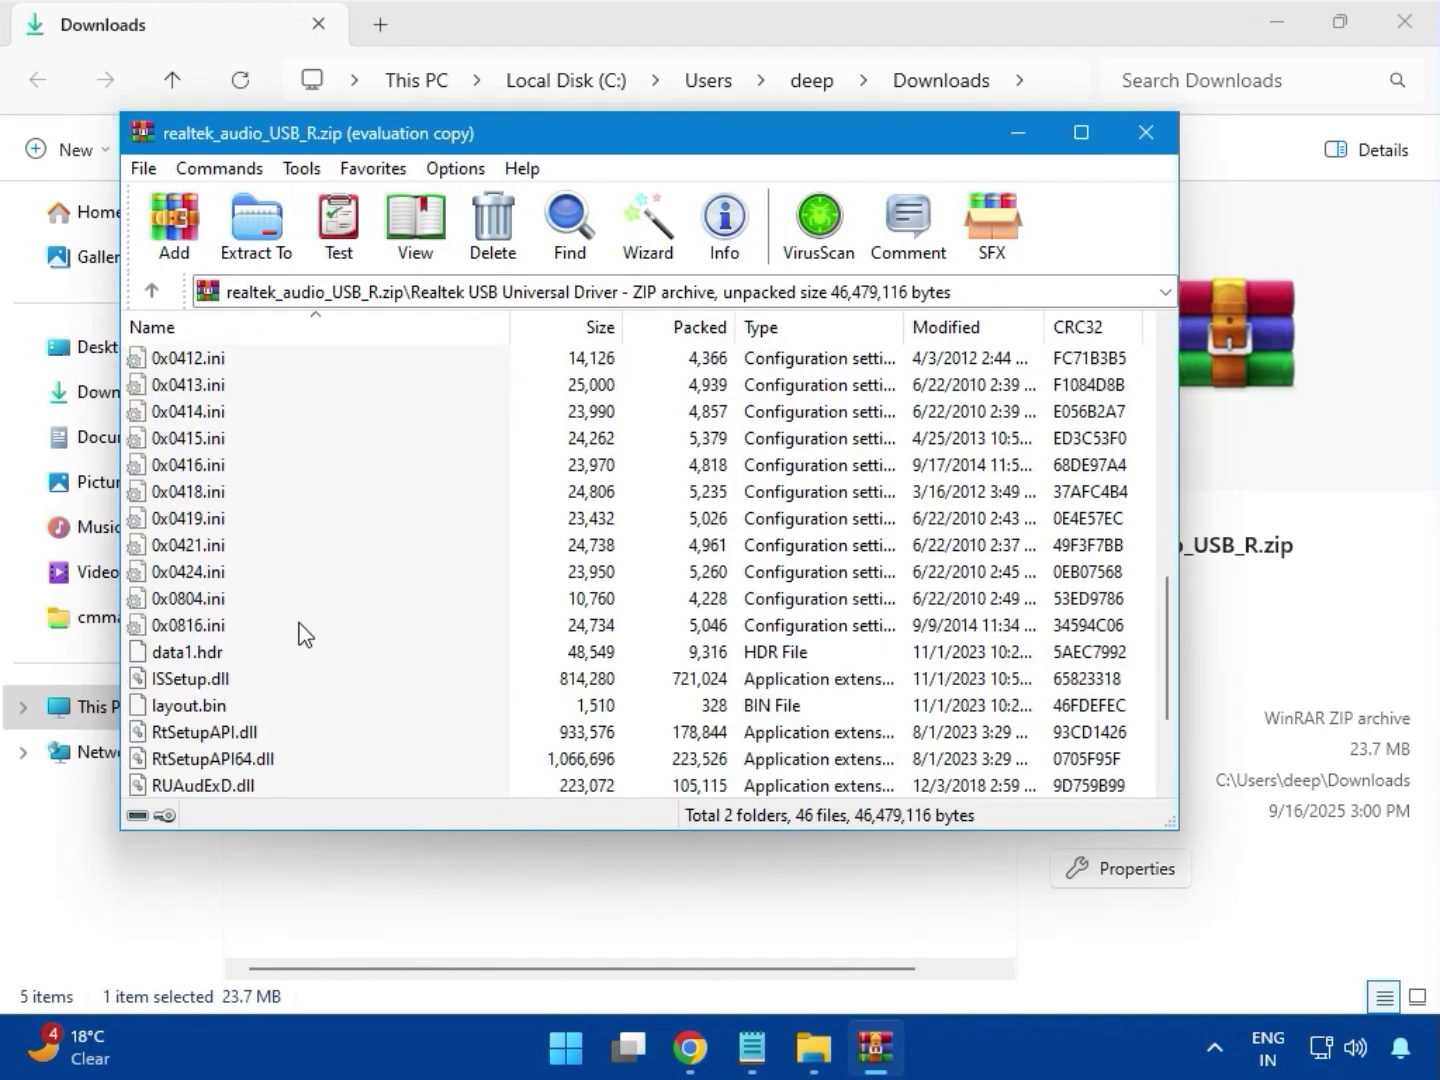
{"action": "left_click", "coordinate": [178, 657]}
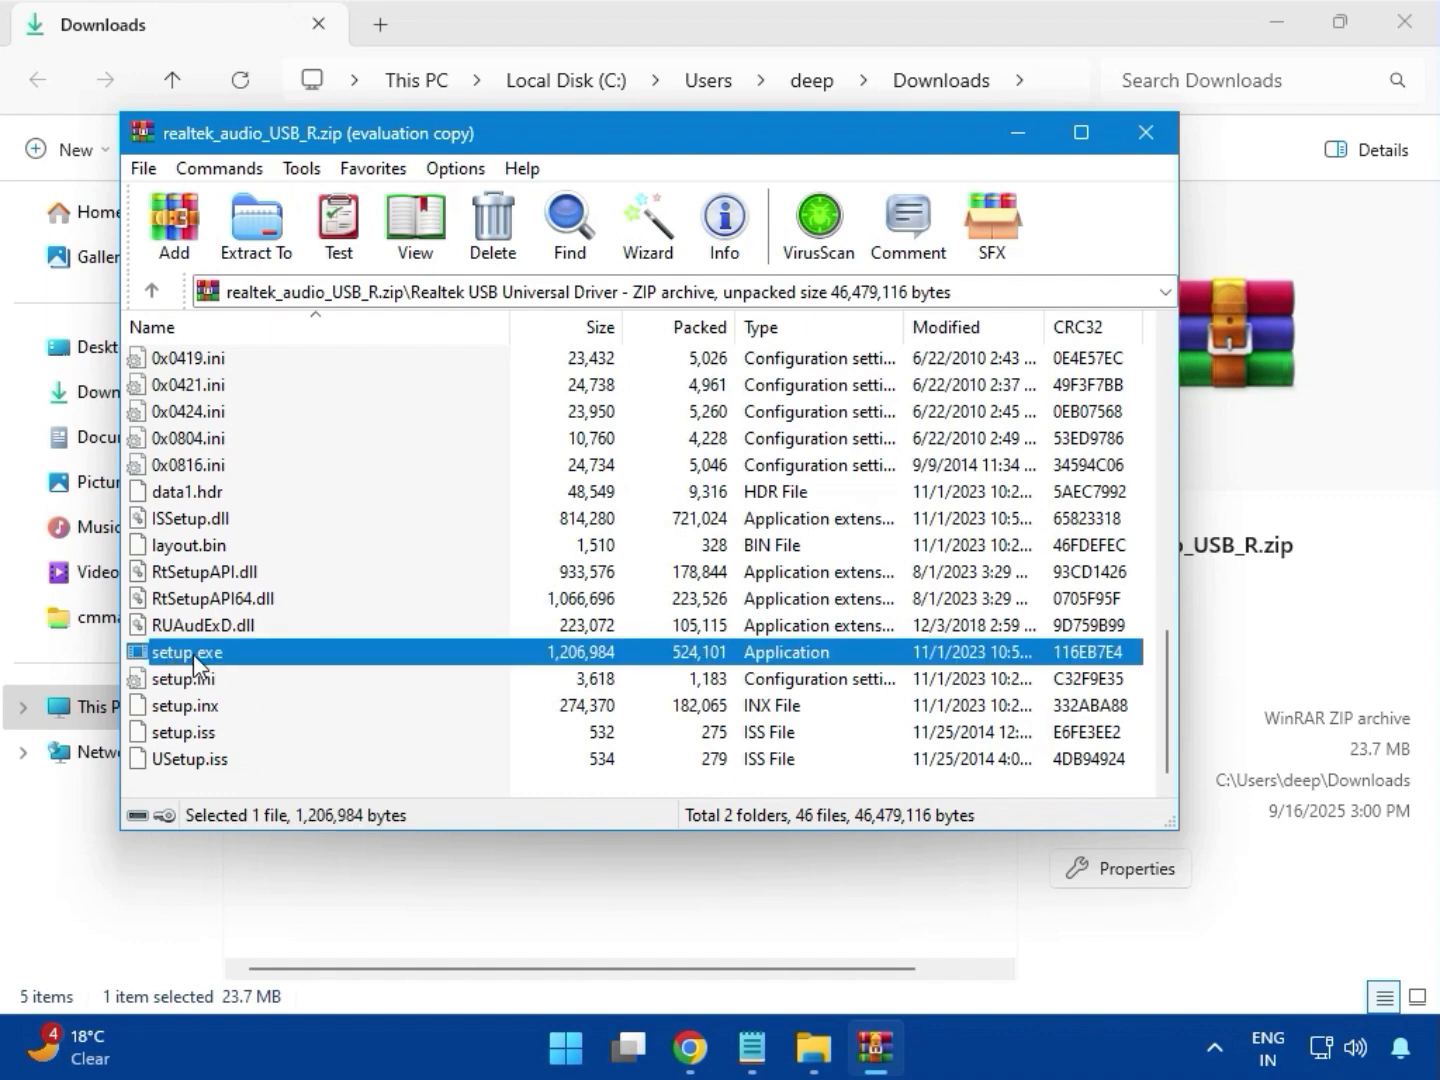
{"action": "double_click", "coordinate": [269, 647]}
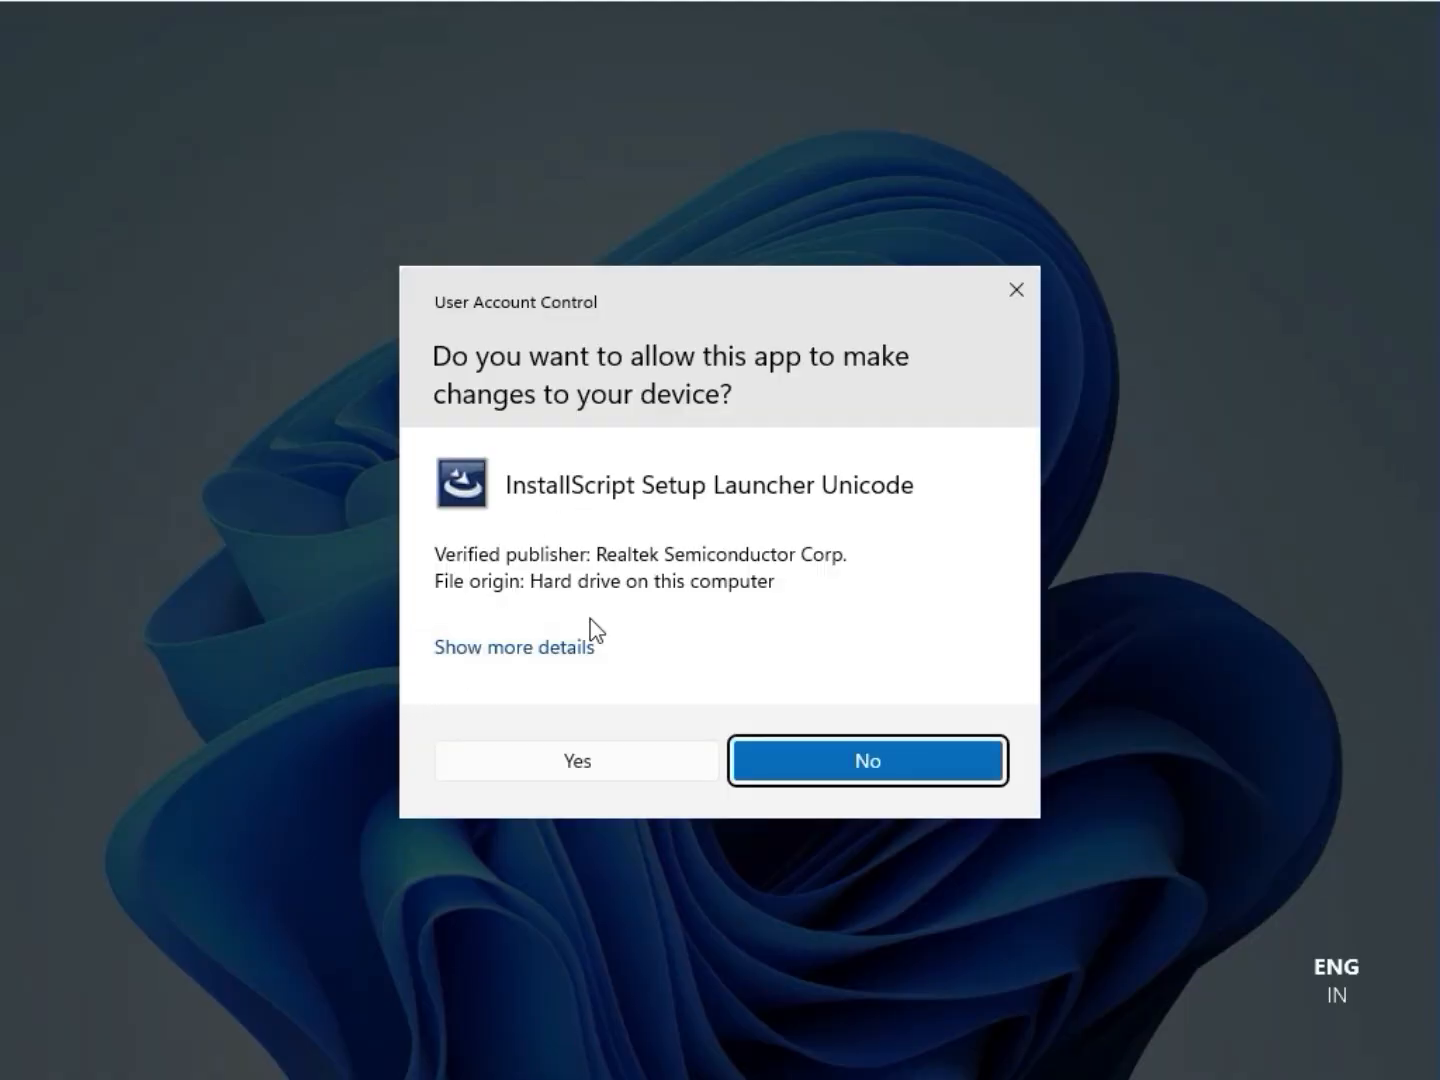
{"action": "left_click", "coordinate": [600, 763]}
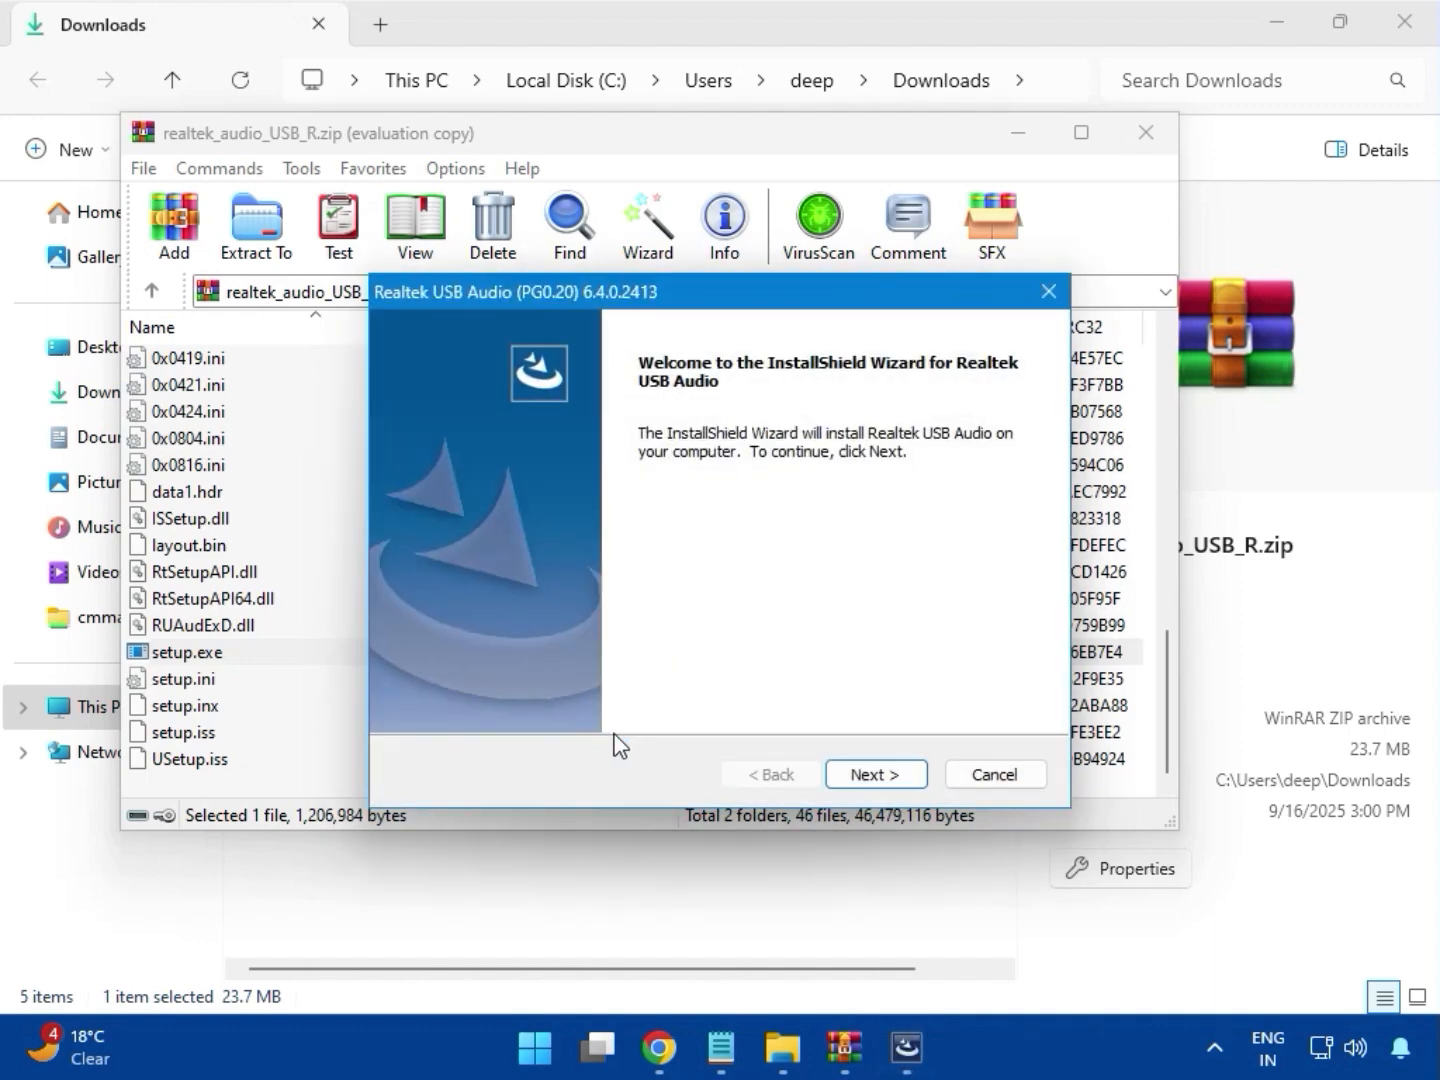
{"action": "left_click", "coordinate": [871, 778]}
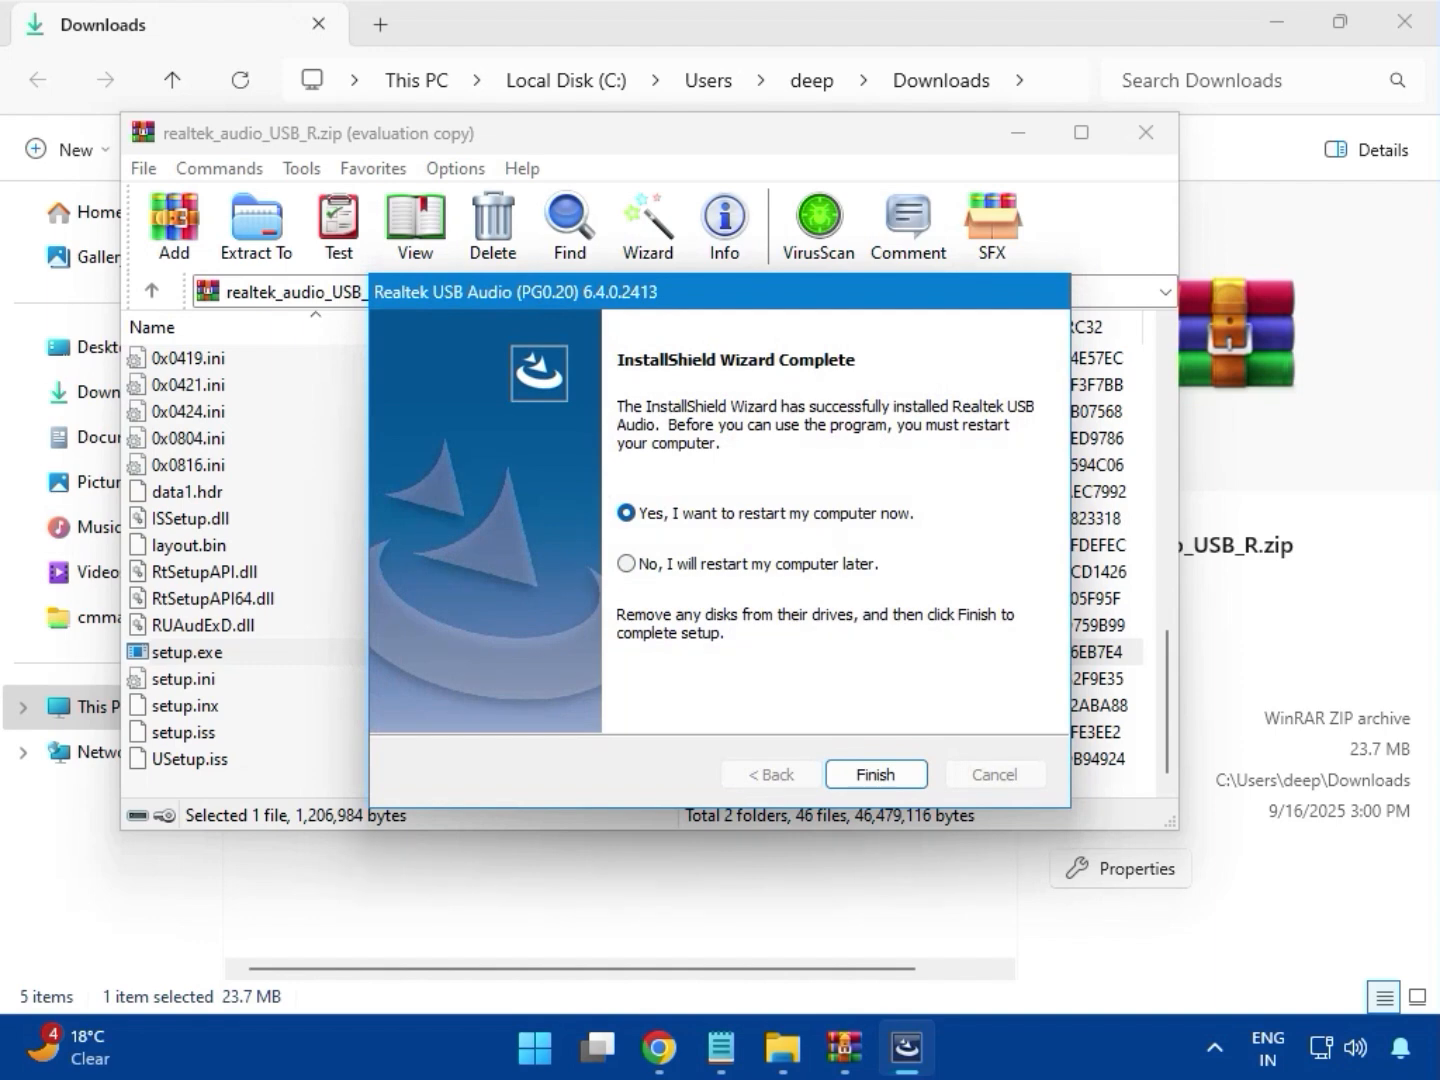
Finish the Realtek USB Audio setup with the option to restart the computer later and close the archive
{"action": "left_click", "coordinate": [628, 564]}
{"action": "left_click", "coordinate": [896, 779]}
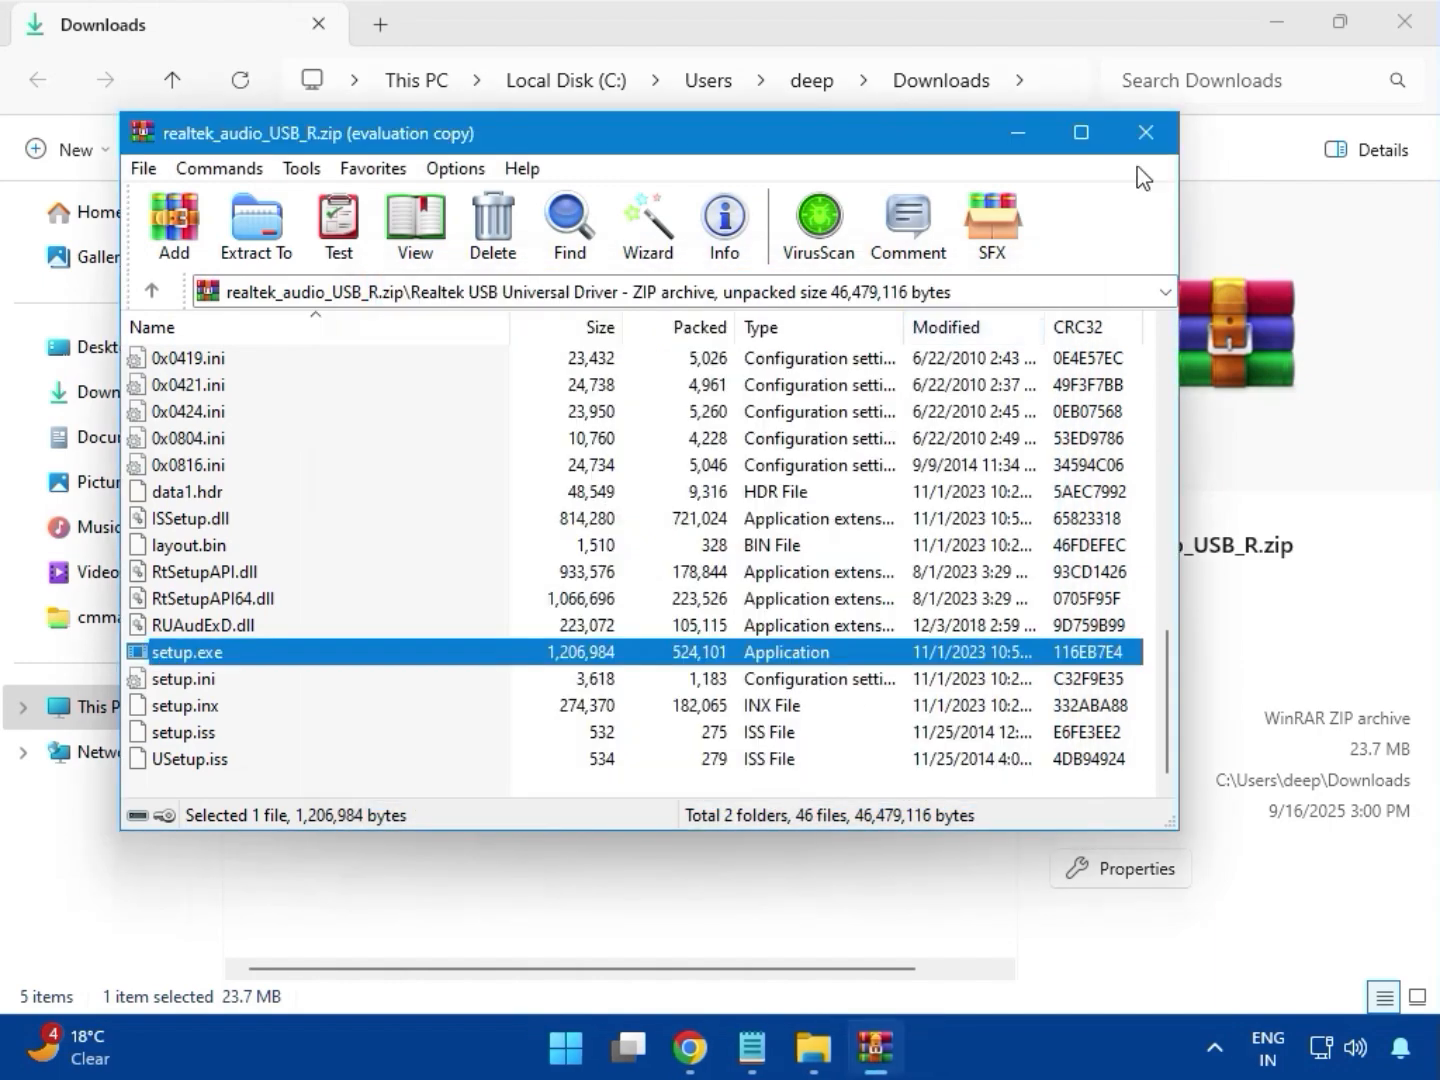
{"action": "left_click", "coordinate": [1147, 138]}
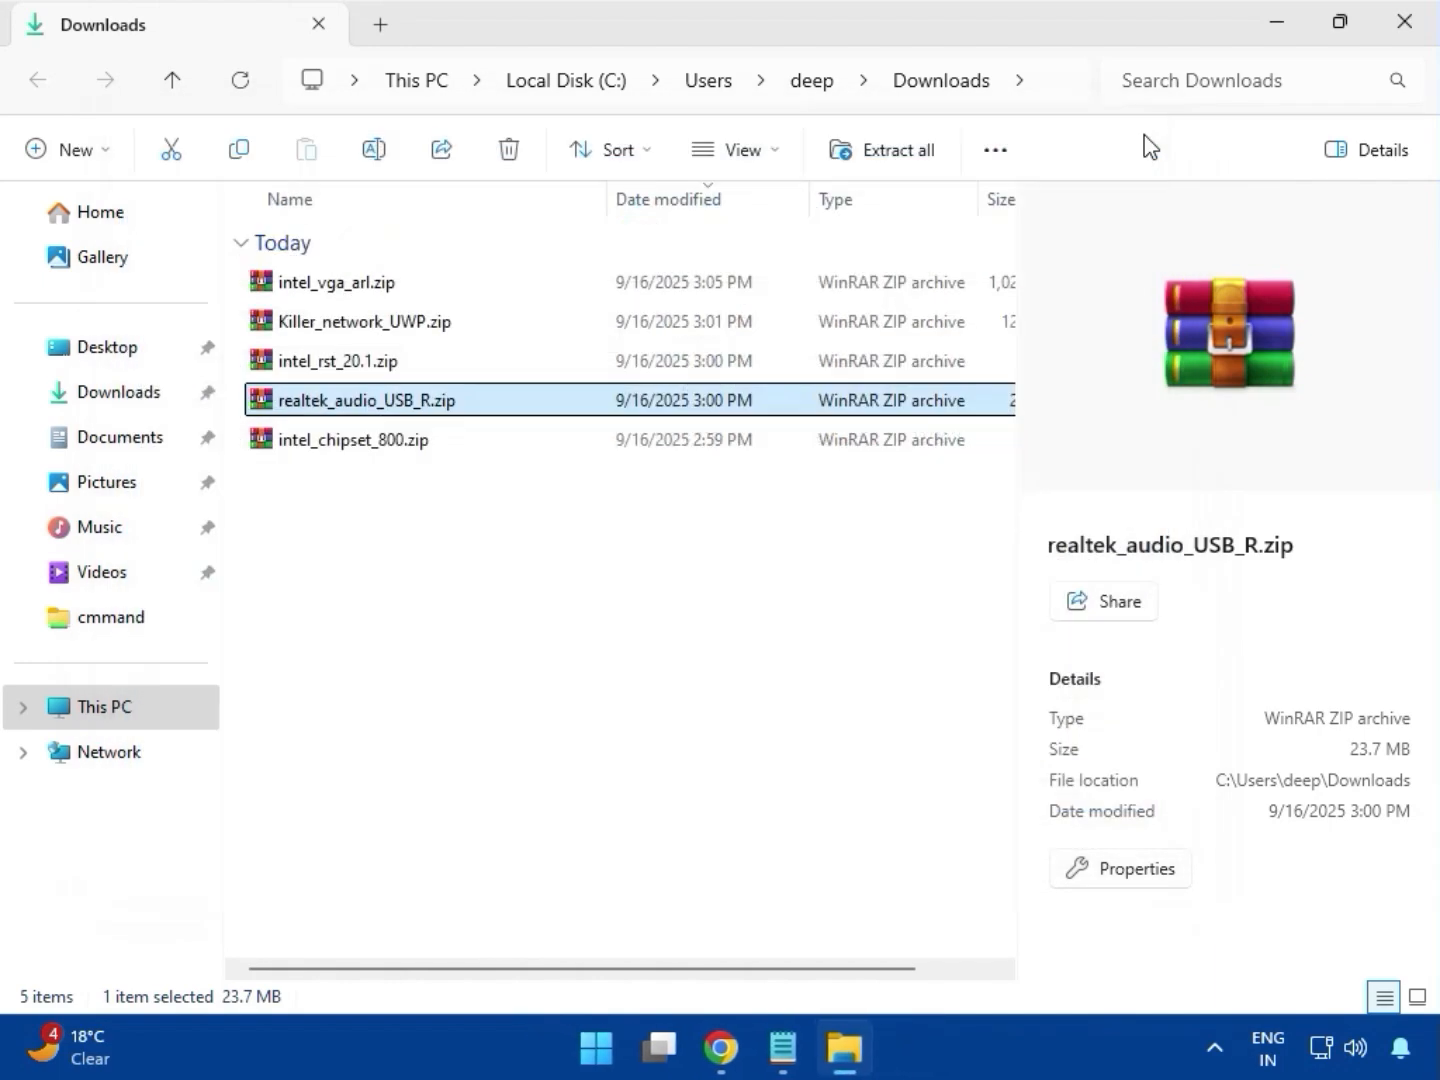
Open the Intel Chipset Driver_10.1.20062.8627 folder inside intel_chipset_800.zip, dismissing the WinRAR license notice
{"action": "left_click", "coordinate": [388, 438]}
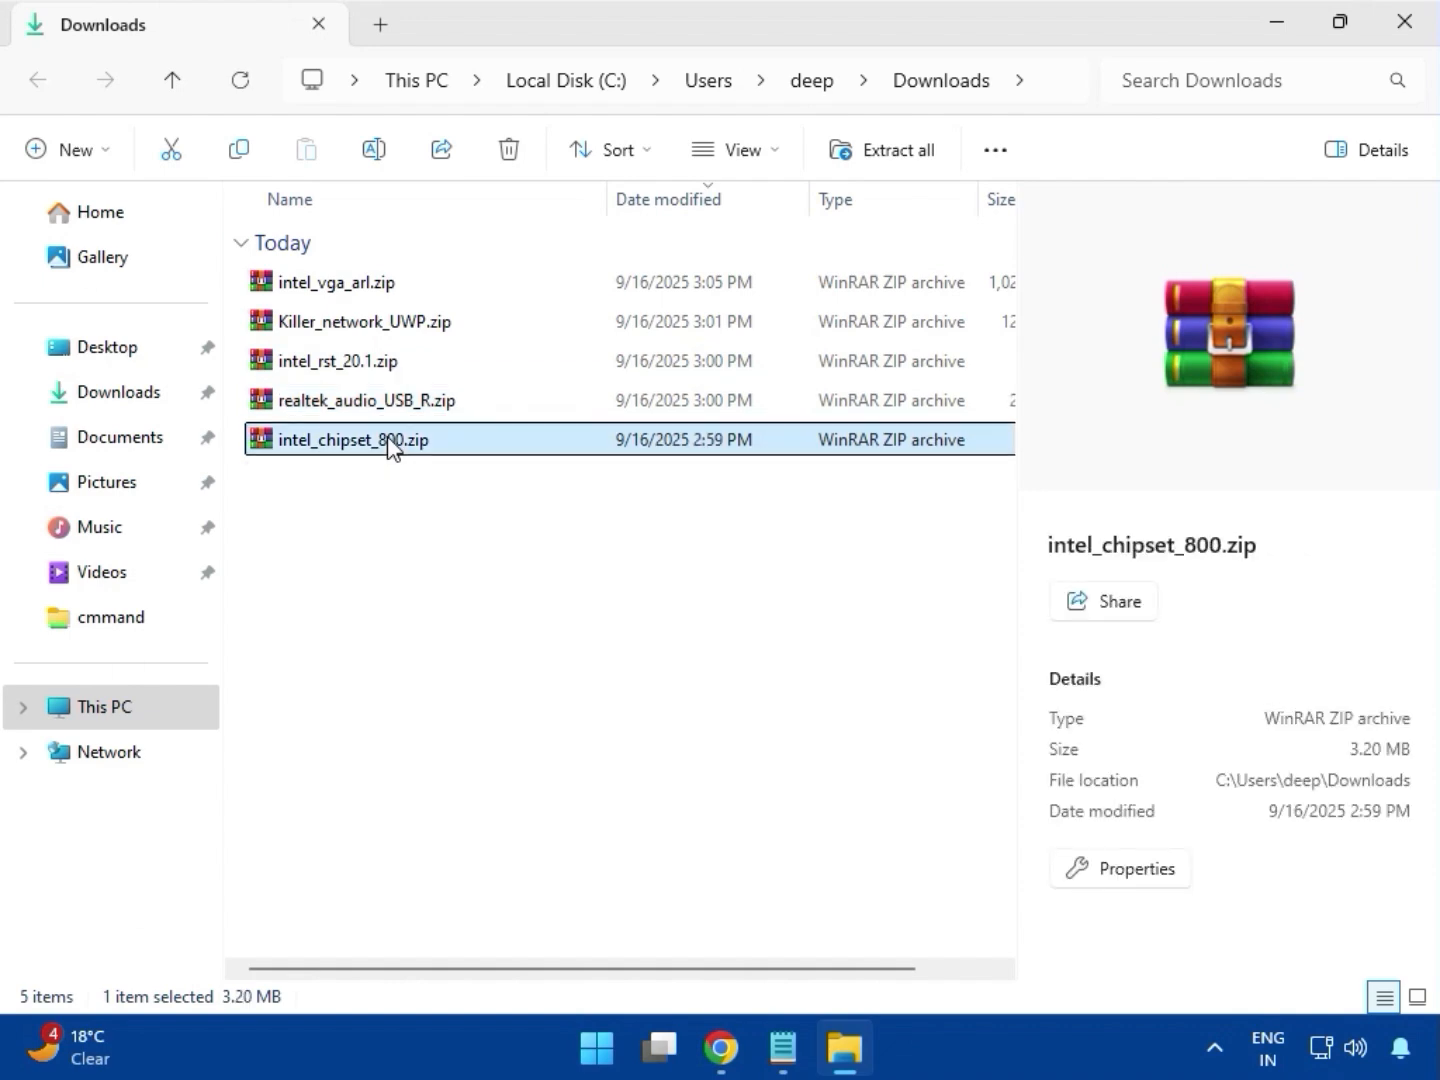
{"action": "double_click", "coordinate": [388, 438]}
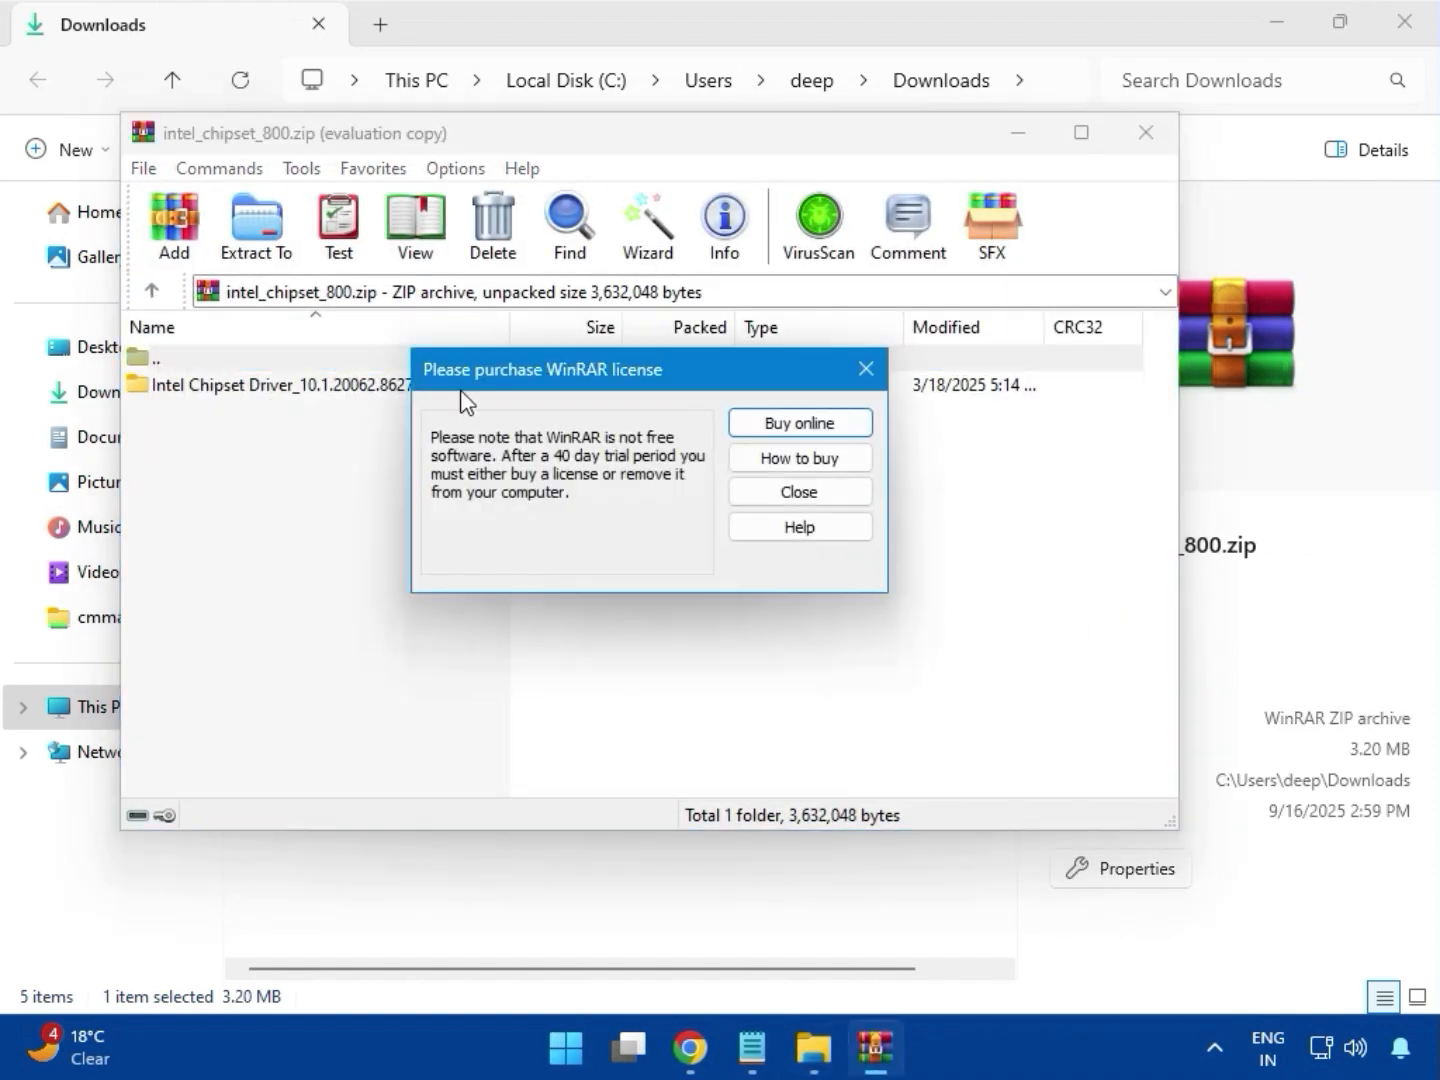
{"action": "left_click", "coordinate": [867, 369]}
{"action": "left_click", "coordinate": [215, 396]}
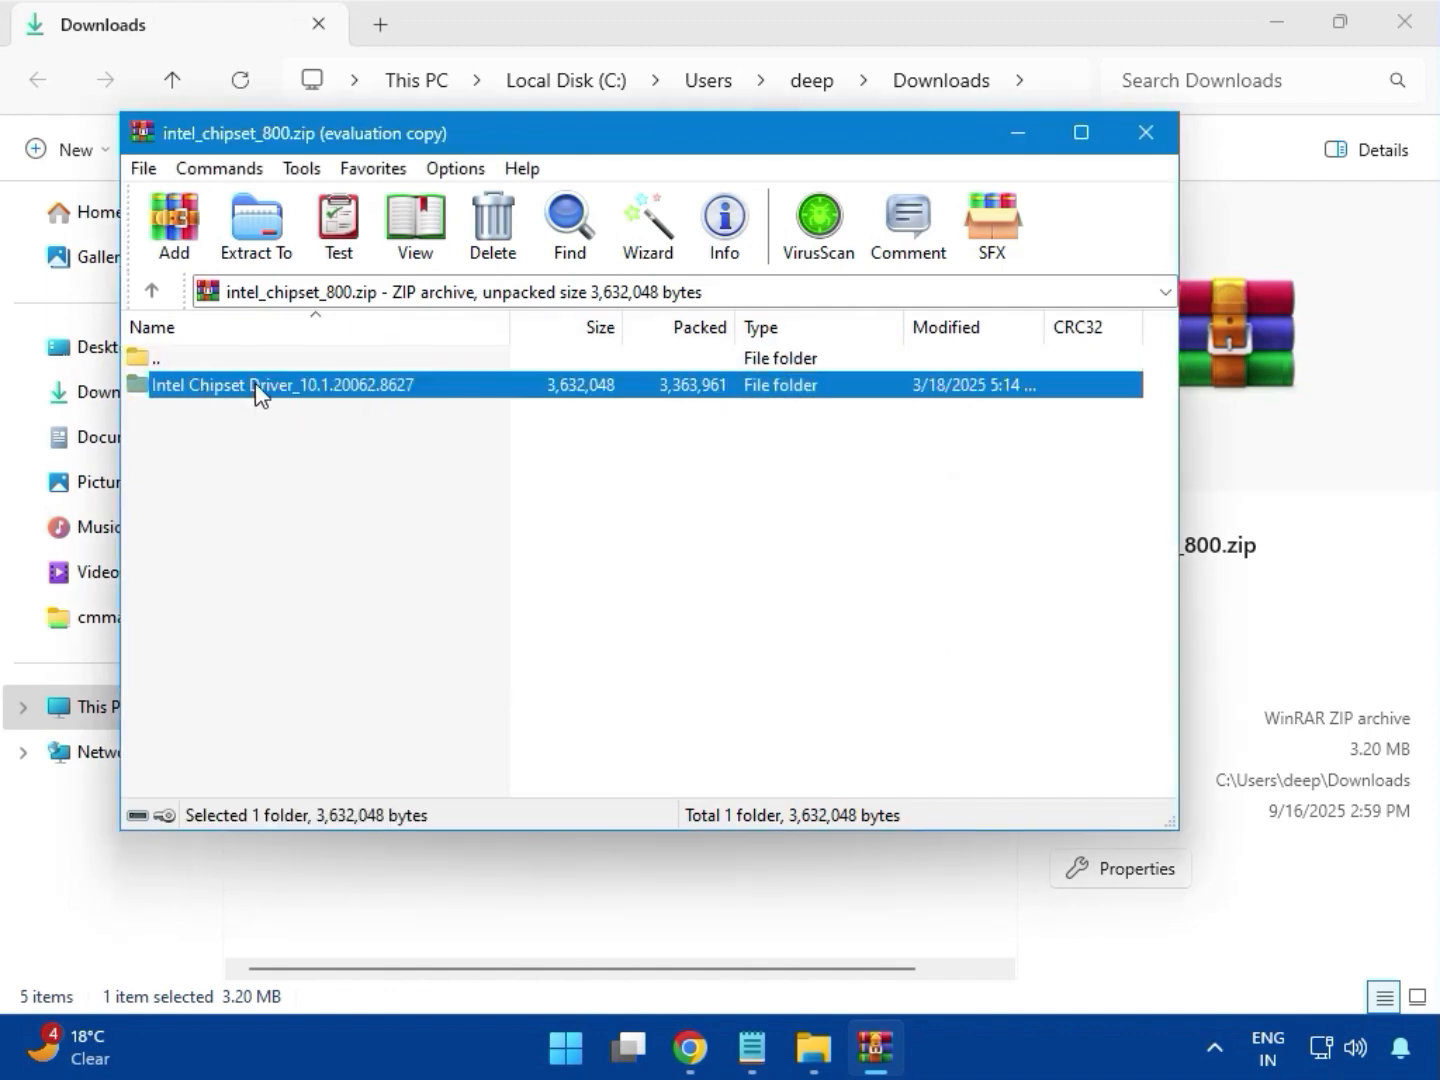
{"action": "double_click", "coordinate": [256, 391]}
Try to install Intel Chipset Device Software with SetupChipset.exe under administrator permission, and exit the setup
{"action": "left_click", "coordinate": [193, 390]}
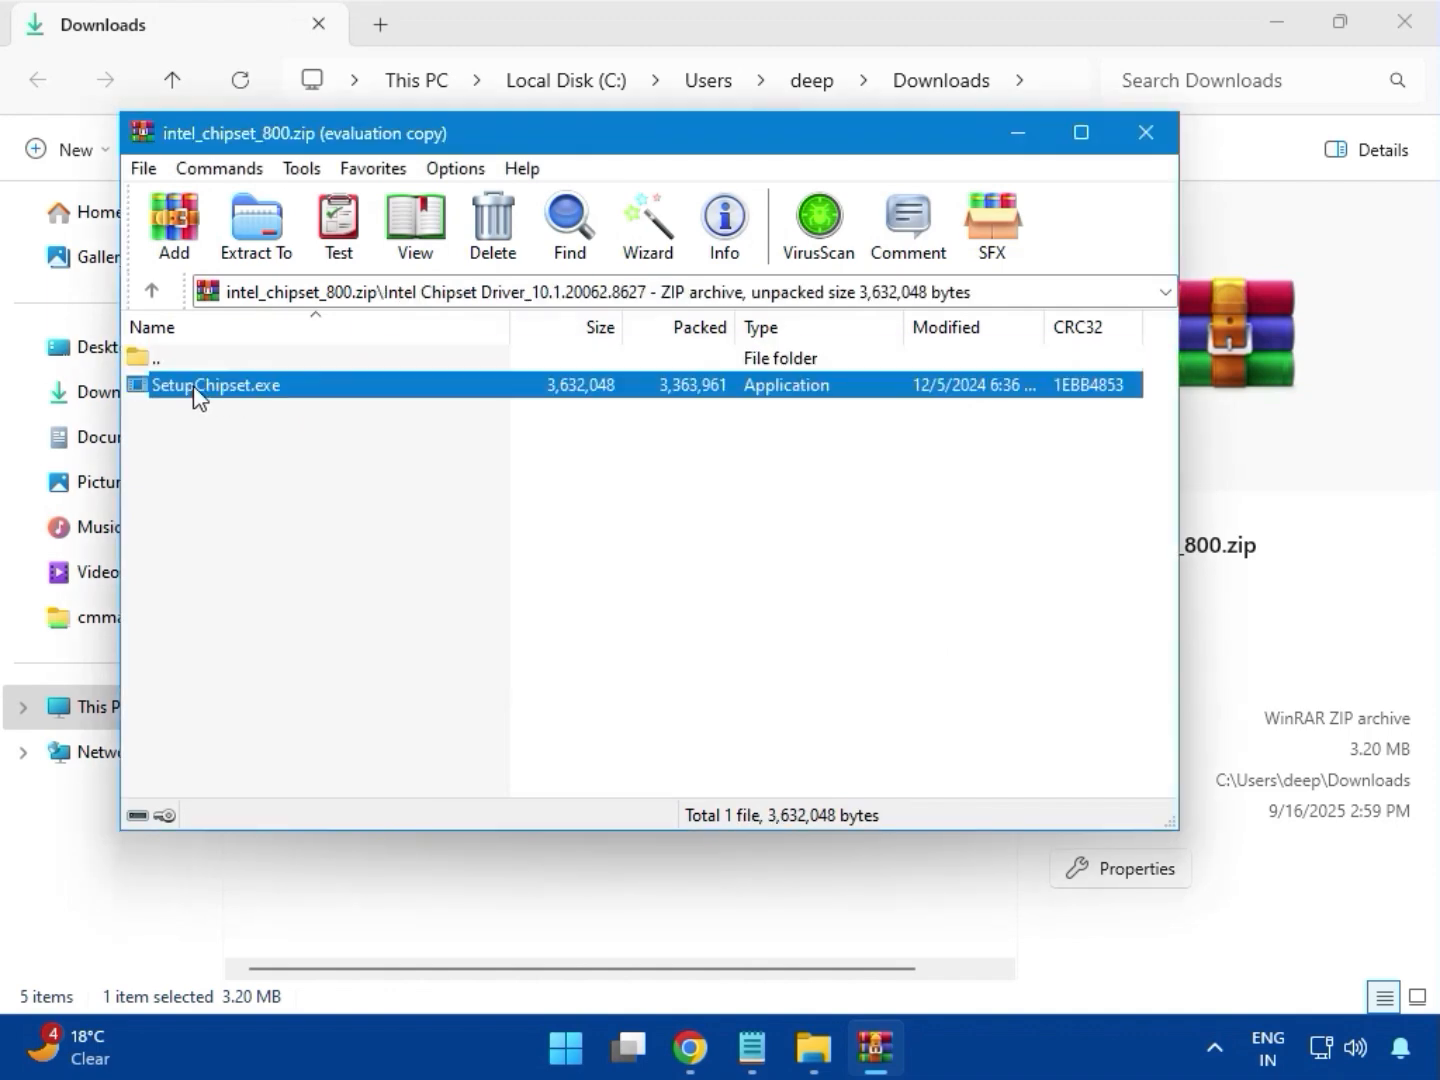
{"action": "double_click", "coordinate": [250, 386]}
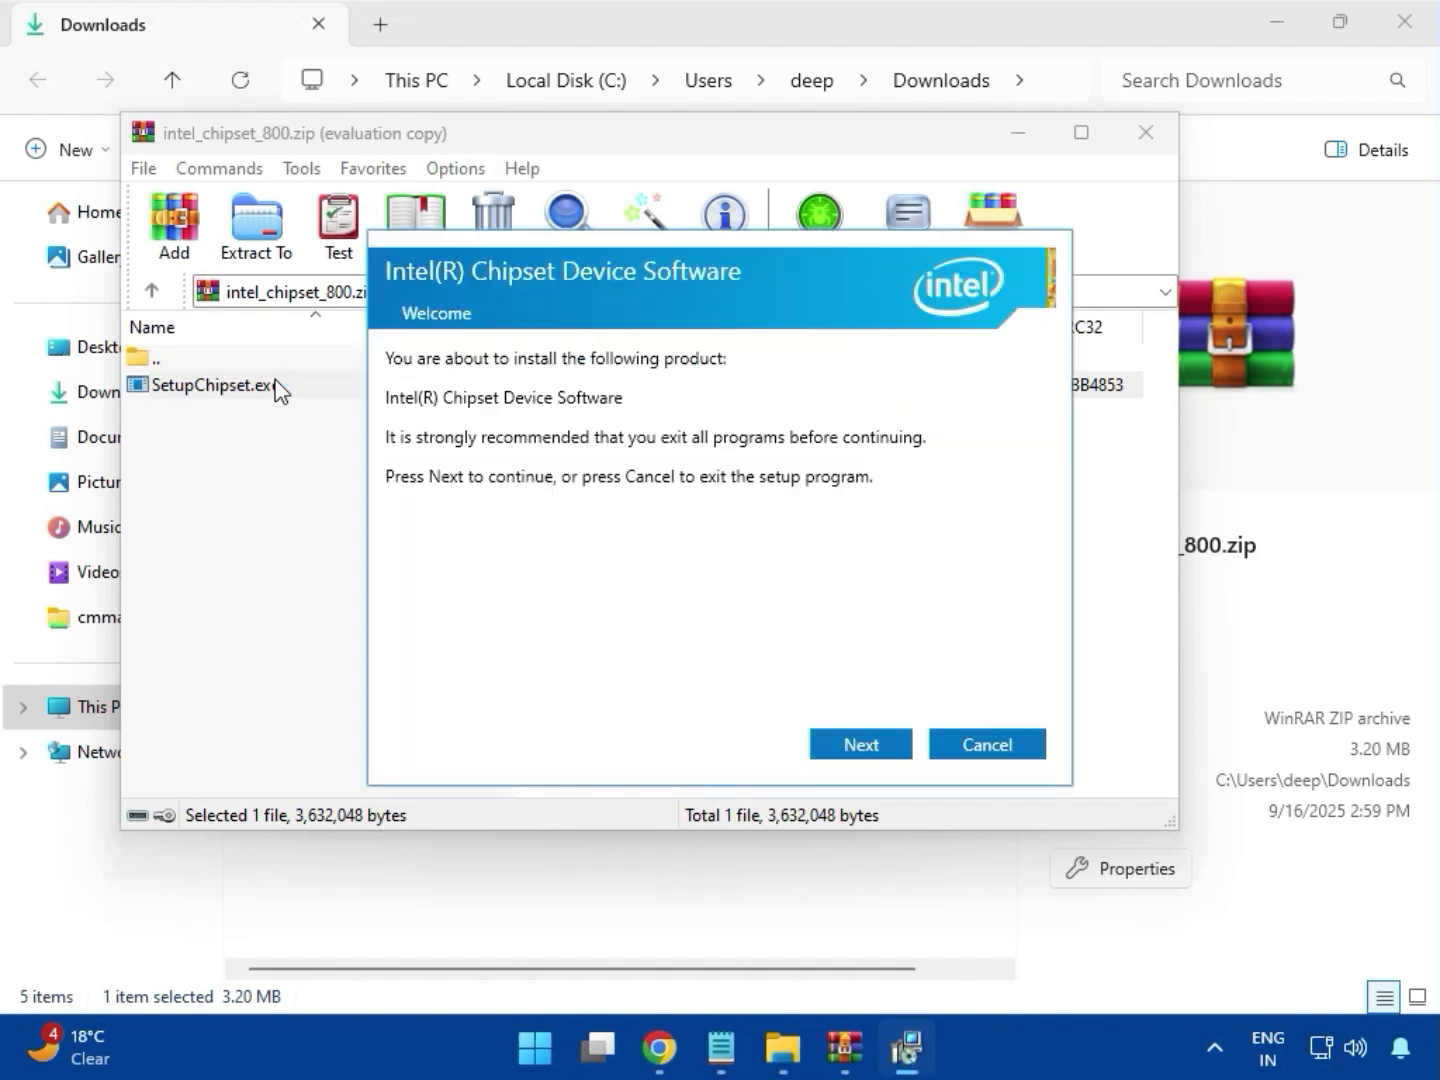
{"action": "left_click", "coordinate": [870, 745]}
{"action": "left_click", "coordinate": [877, 752]}
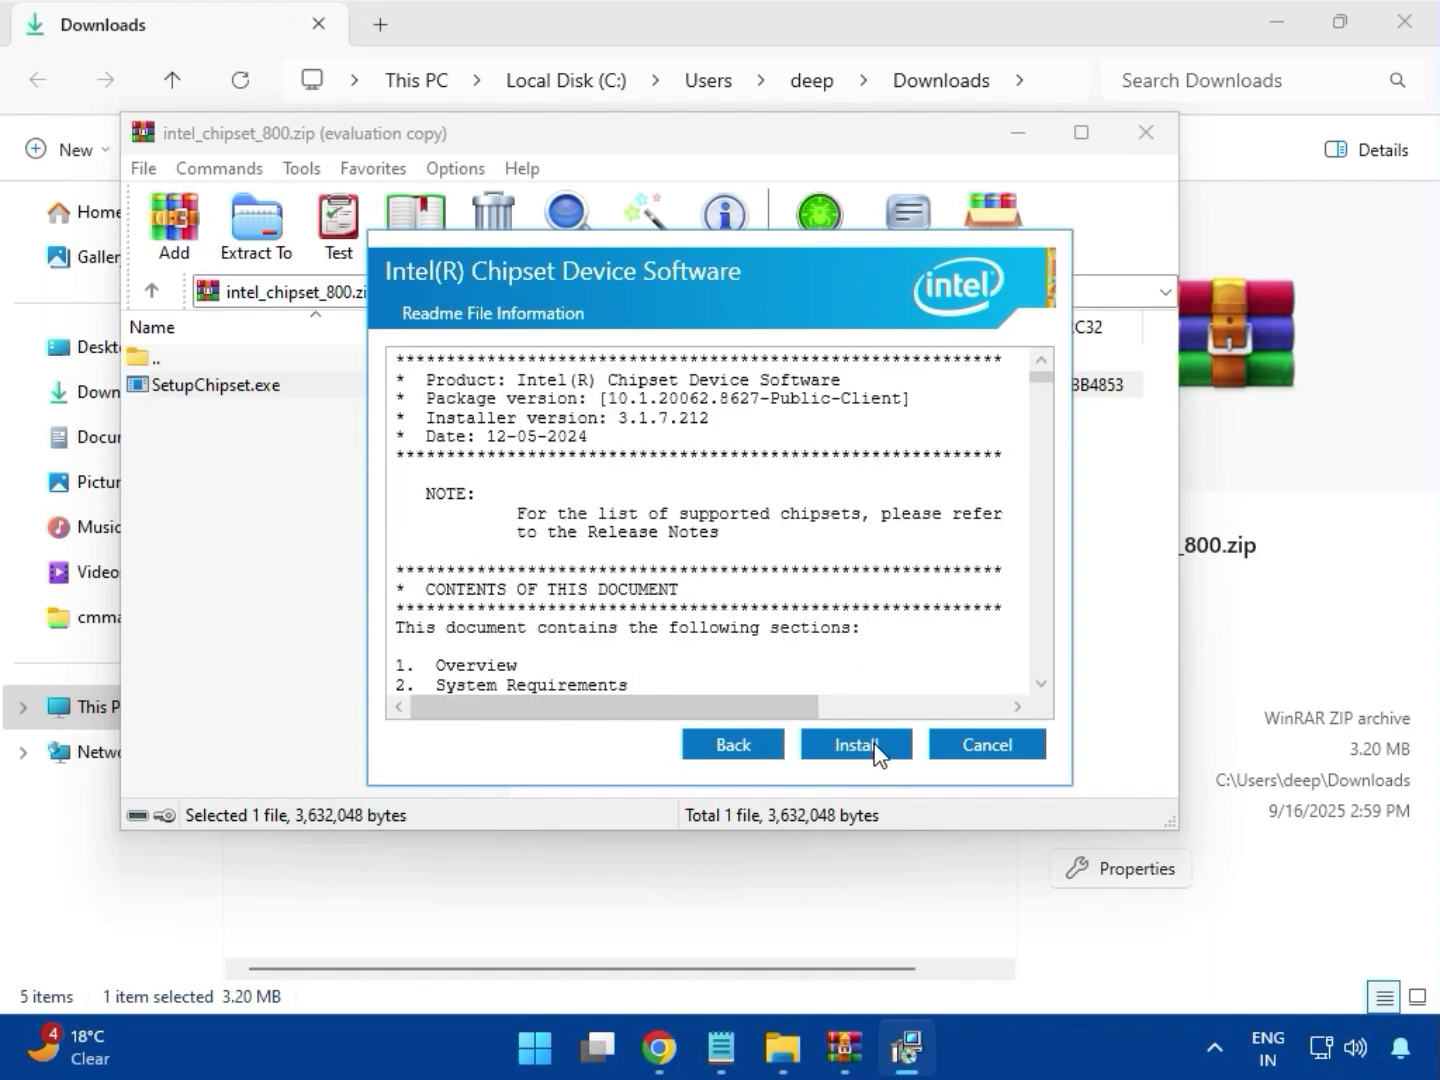
{"action": "left_click", "coordinate": [876, 752]}
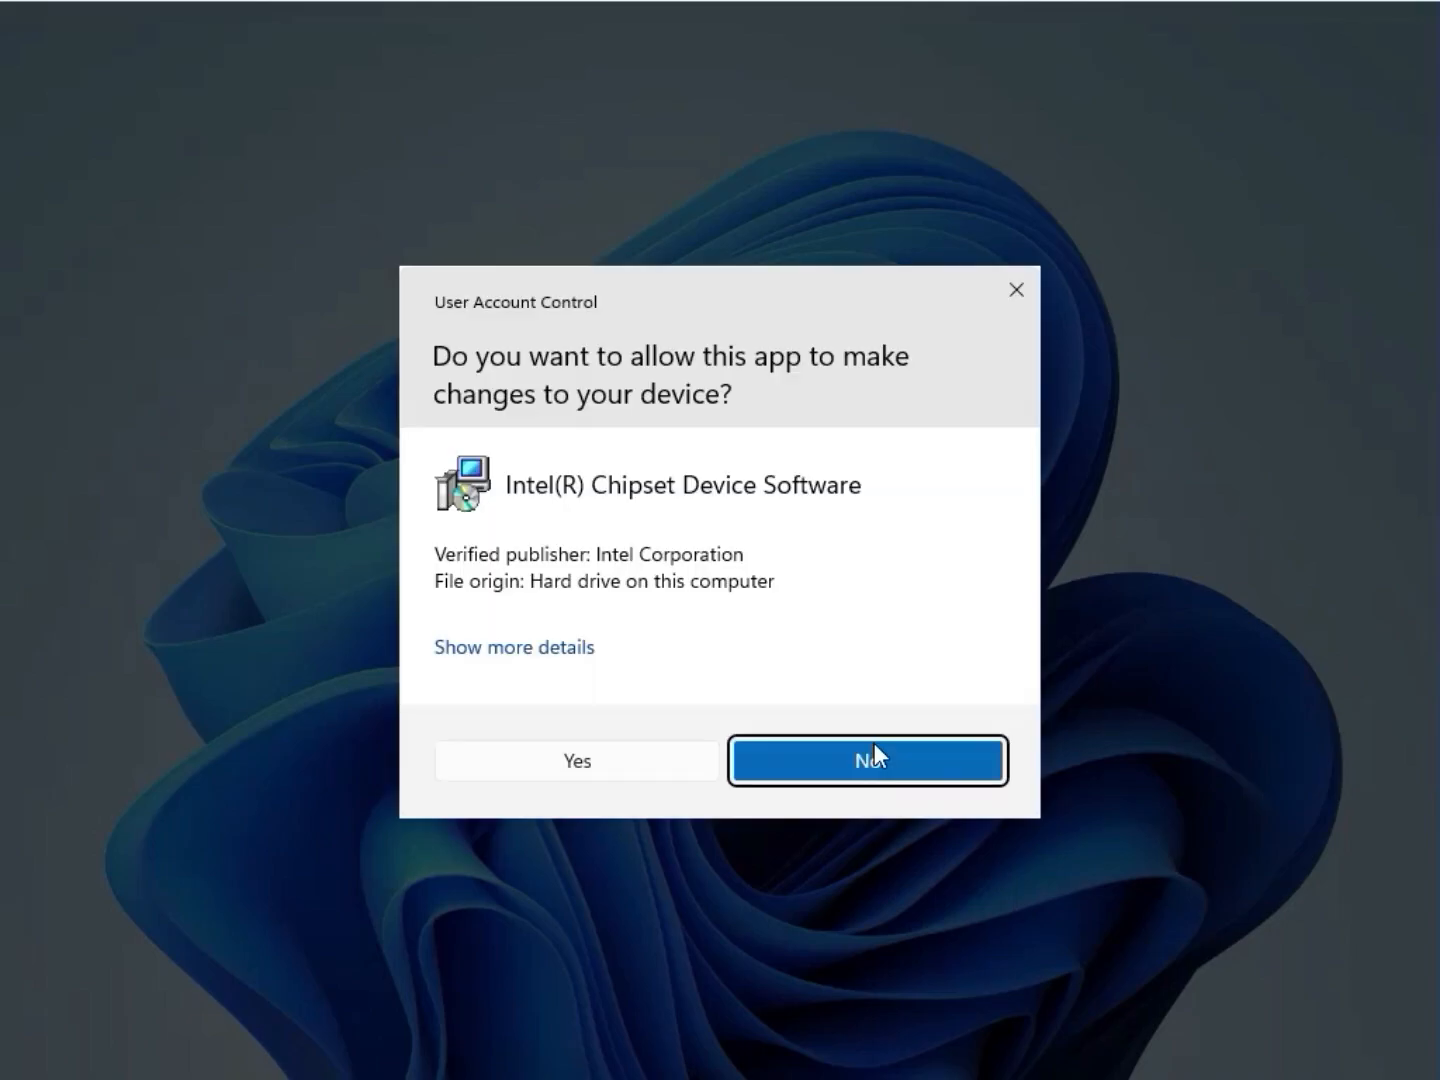
{"action": "left_click", "coordinate": [590, 763]}
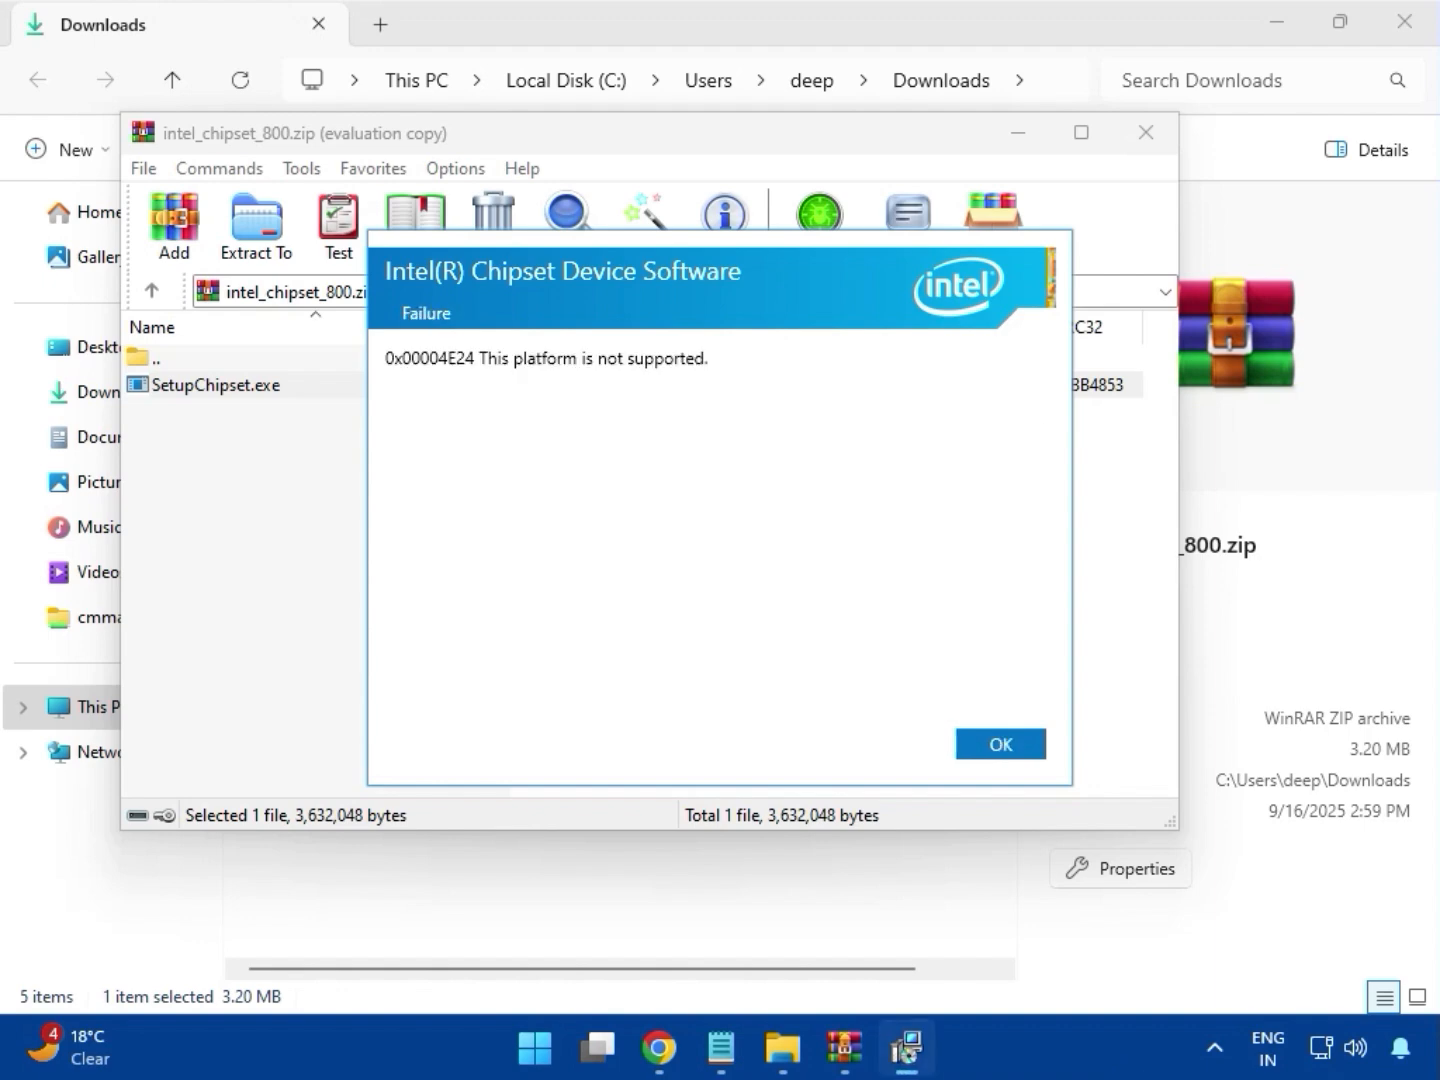
{"action": "left_click", "coordinate": [1003, 750]}
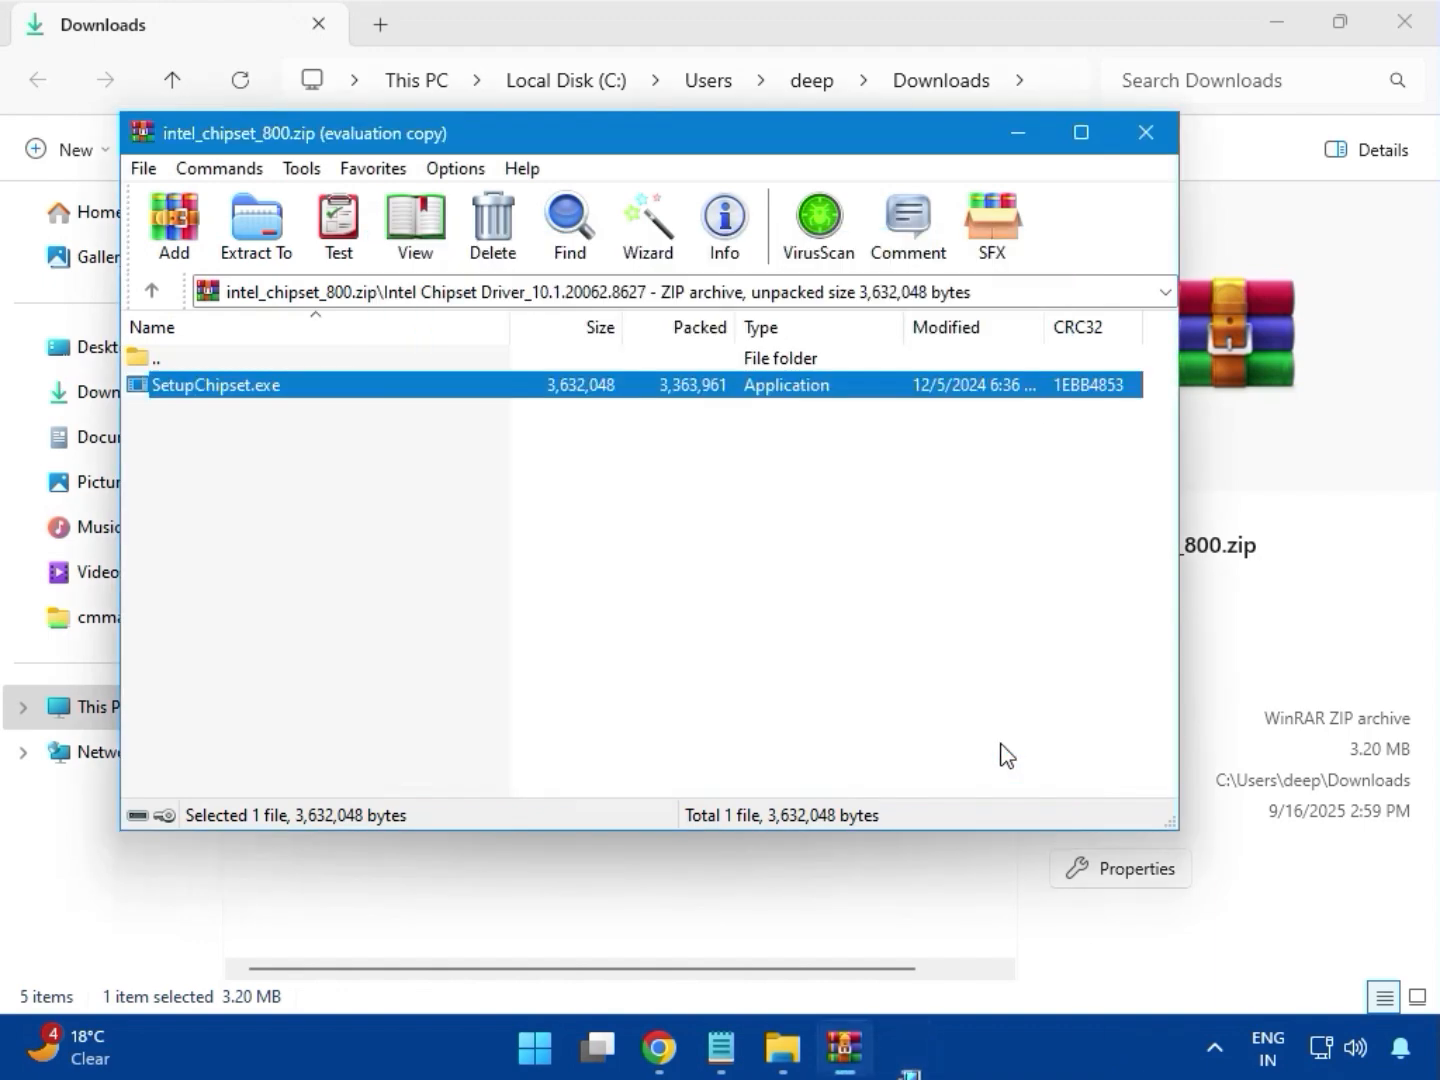
Close the chipset archive and the Downloads folder window, and return to the MSI India home page in Chrome
{"action": "left_click", "coordinate": [1145, 132]}
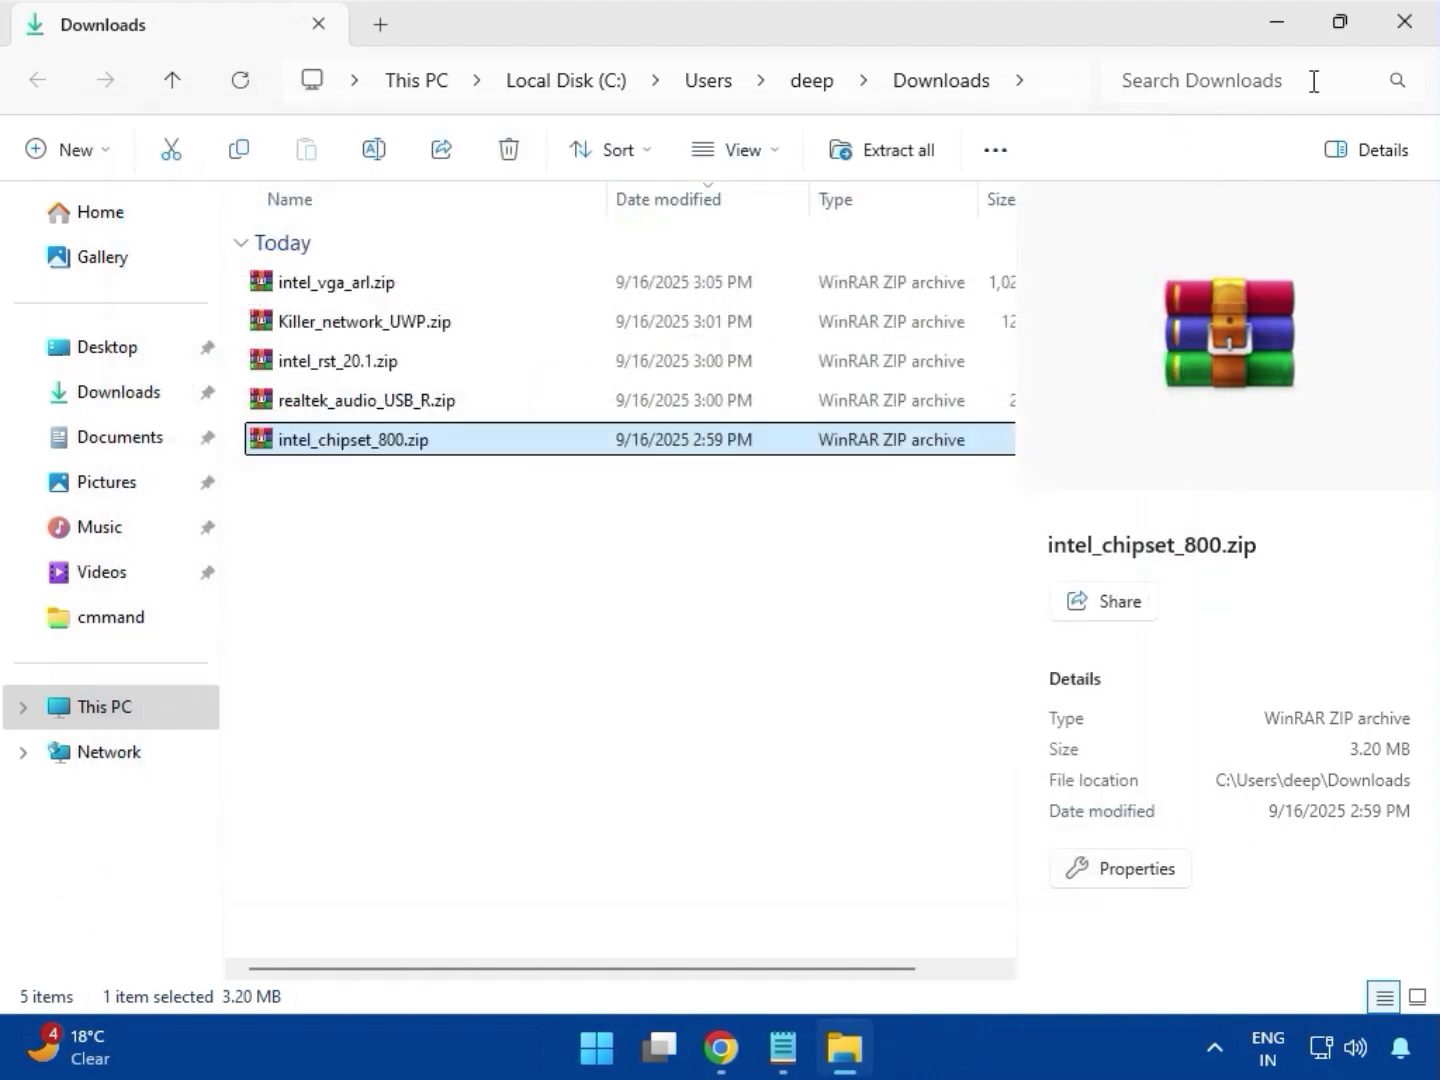
{"action": "left_click", "coordinate": [1403, 23]}
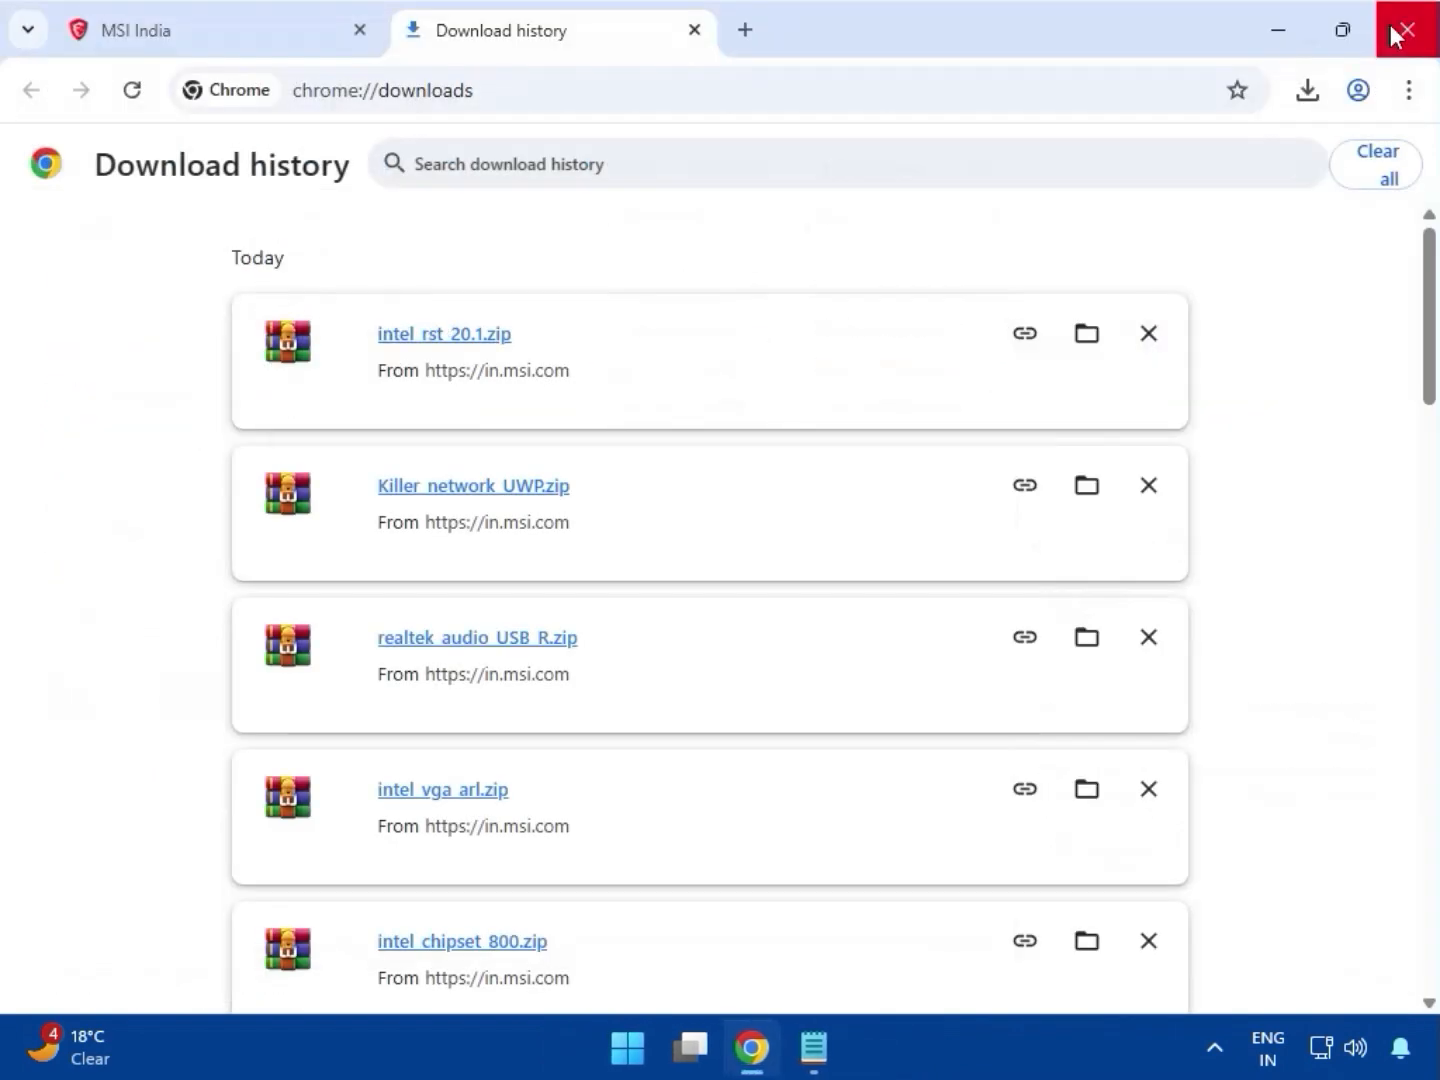
{"action": "left_click", "coordinate": [196, 42]}
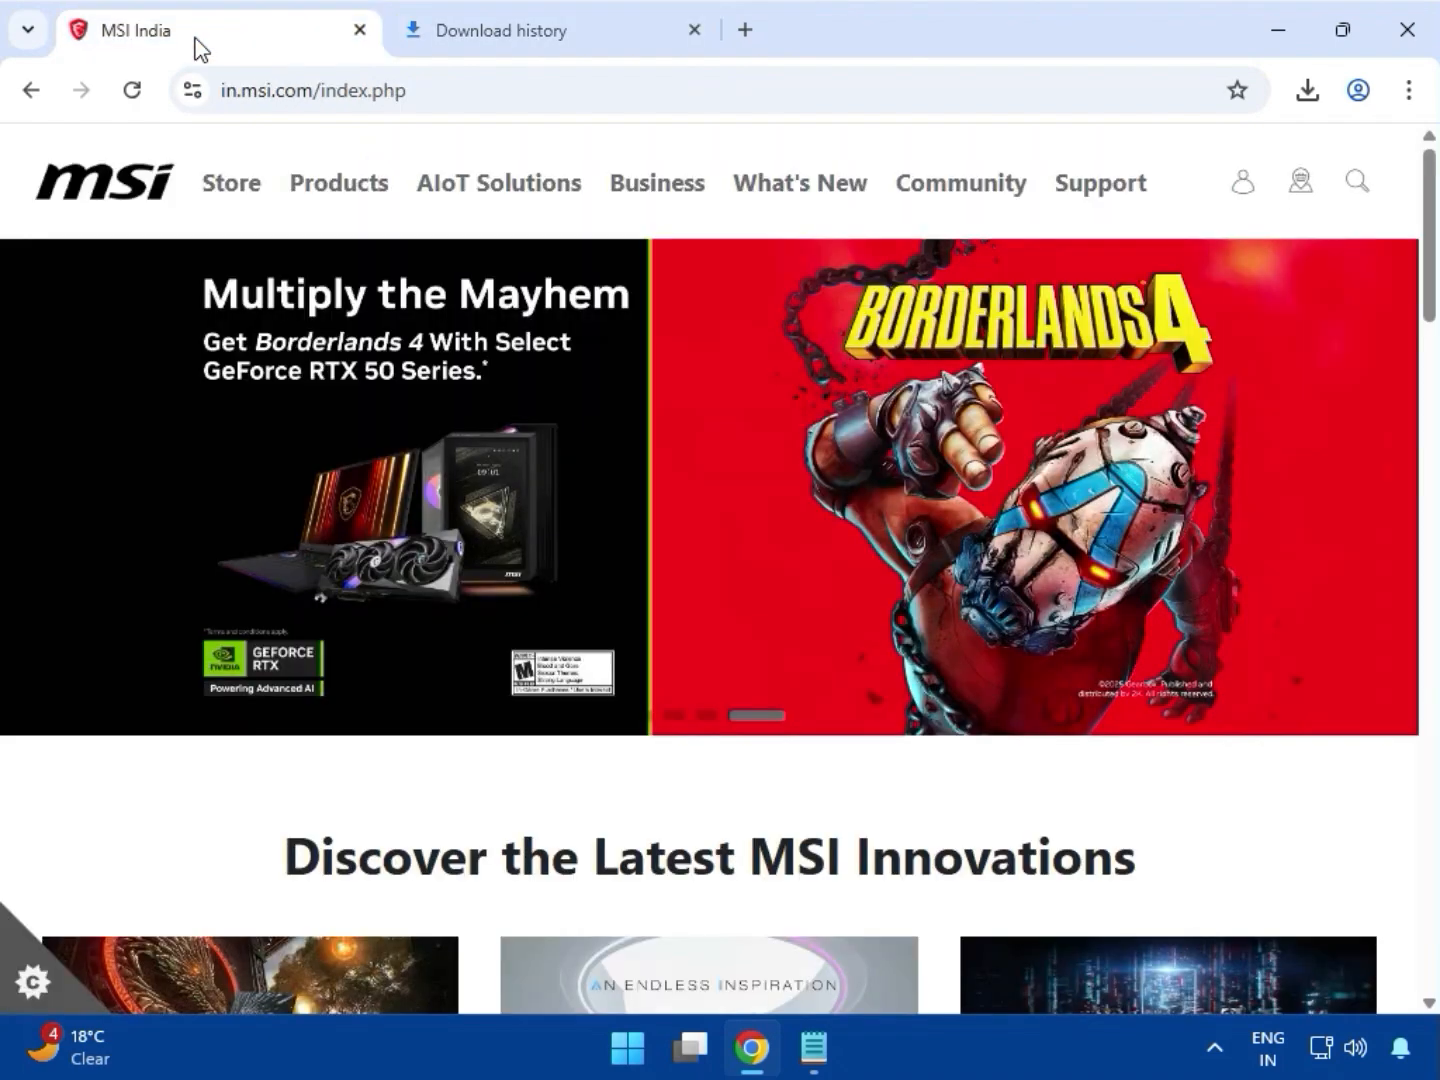